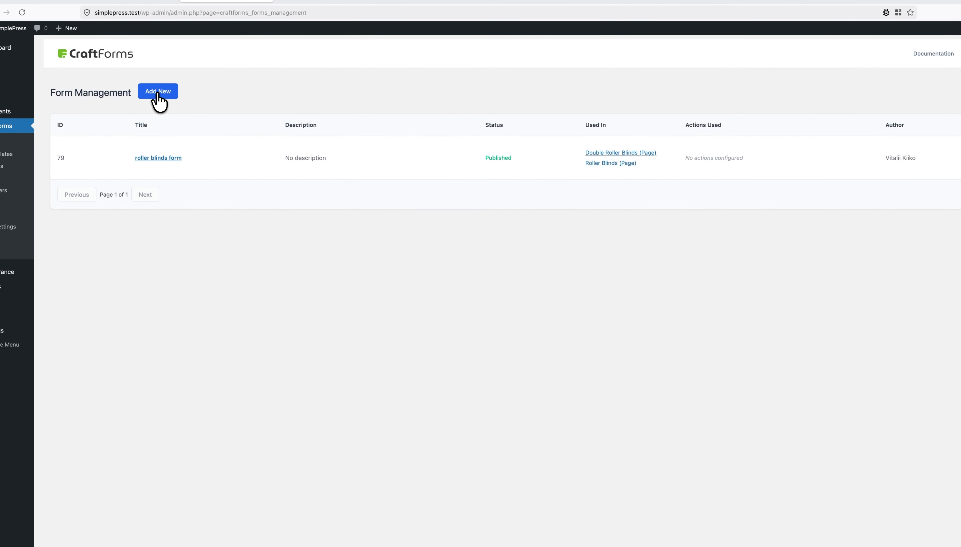
Create a new form from scratch, show its block structure, and make its inner blocks use content width
left_click(158, 92)
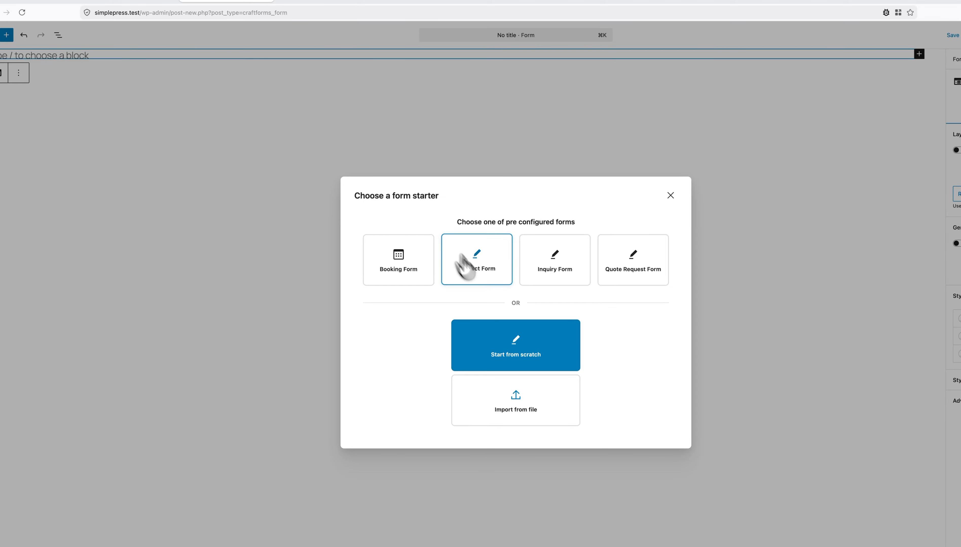
left_click(527, 352)
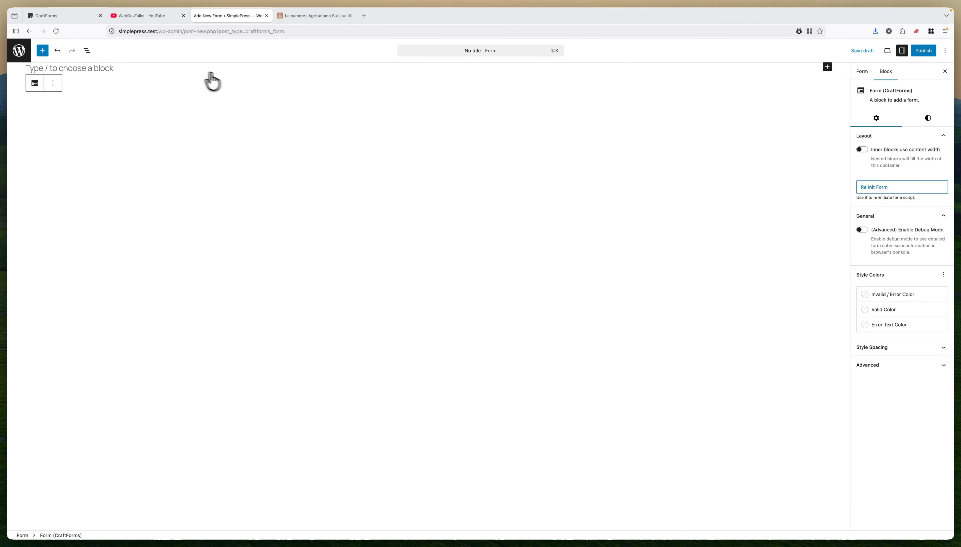
left_click(87, 51)
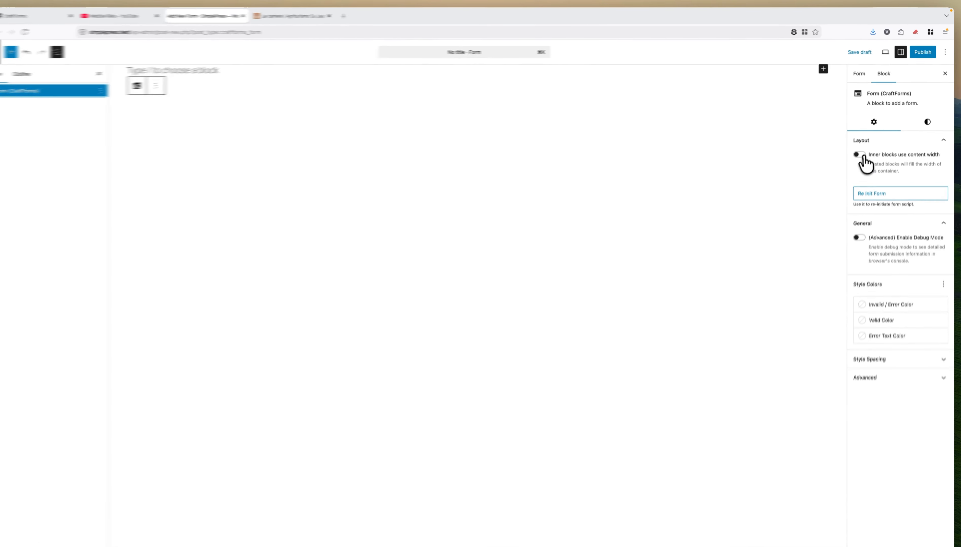
left_click(859, 155)
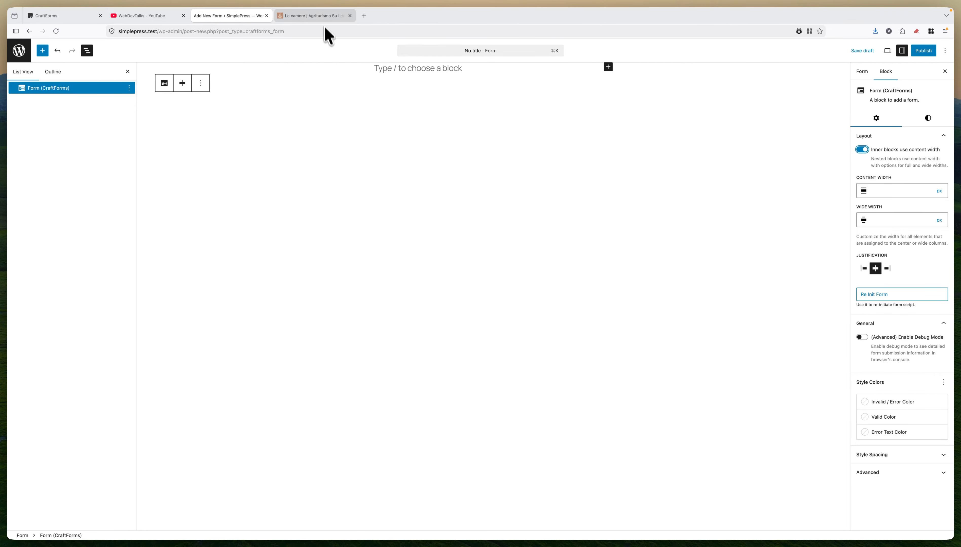
Examine the fields of the Richiedi informazioni form on the Su Leunaxiu Le camere page
left_click(318, 16)
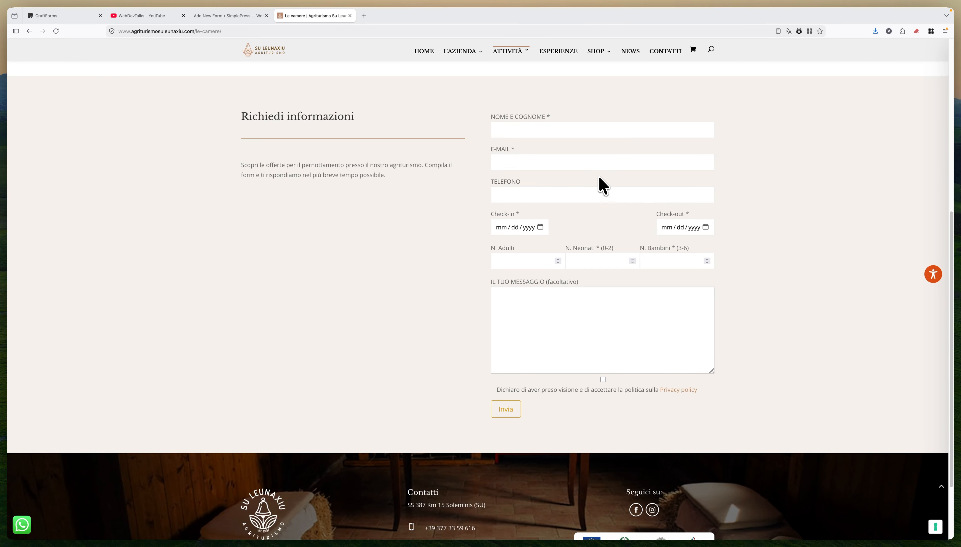
scroll(603, 186, "up", 8)
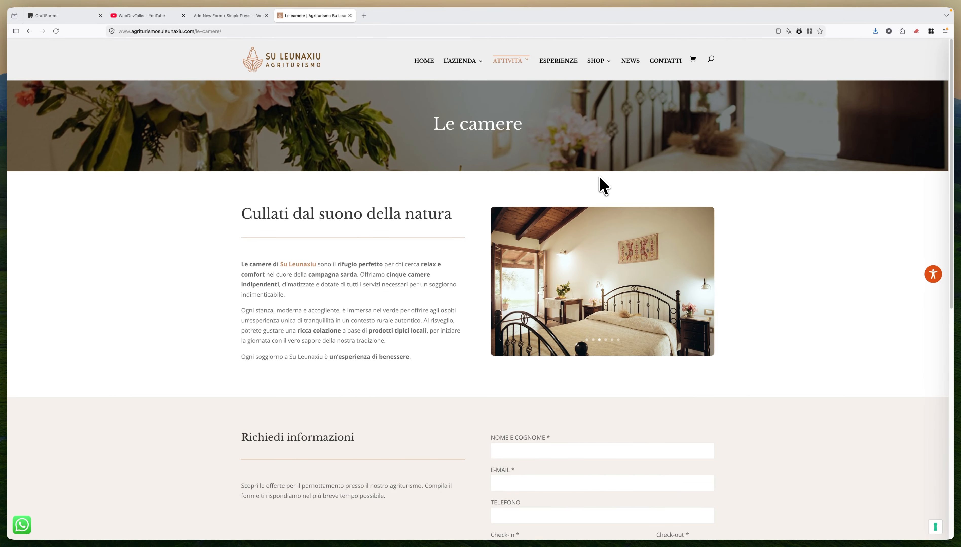
scroll(603, 186, "down", 2)
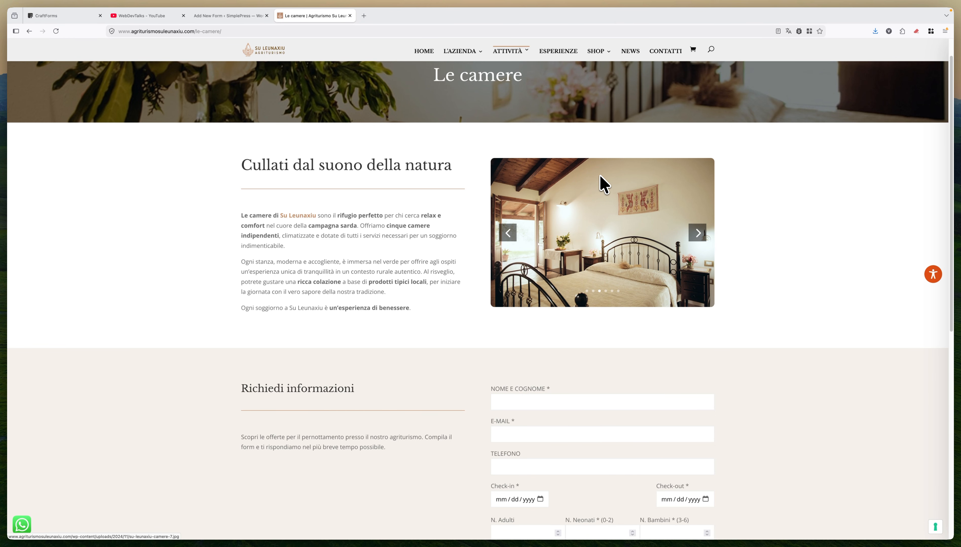
scroll(603, 186, "down", 10)
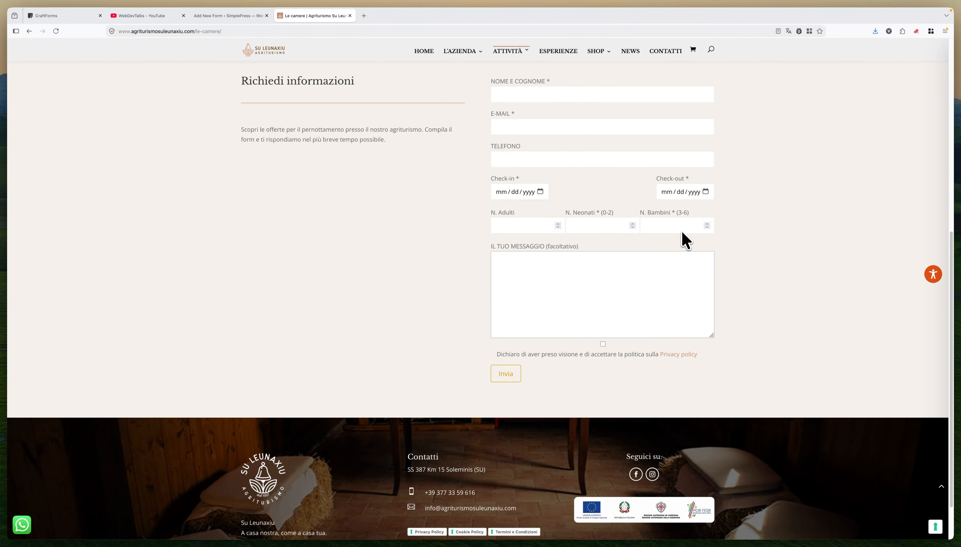
left_click_drag(690, 213, 672, 212)
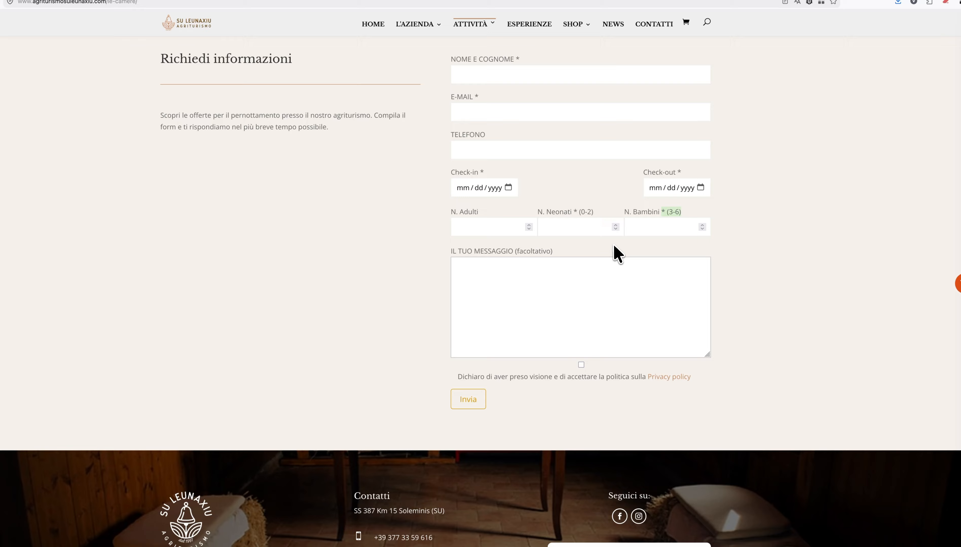
left_click(614, 246)
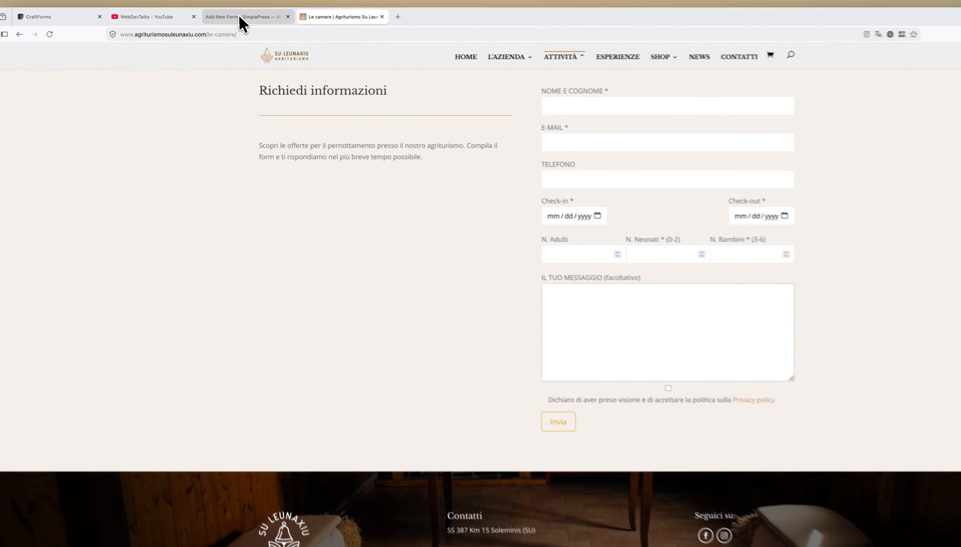
Return to the new form, search the blocks for "craft", and add three Text Input Field blocks
left_click(241, 17)
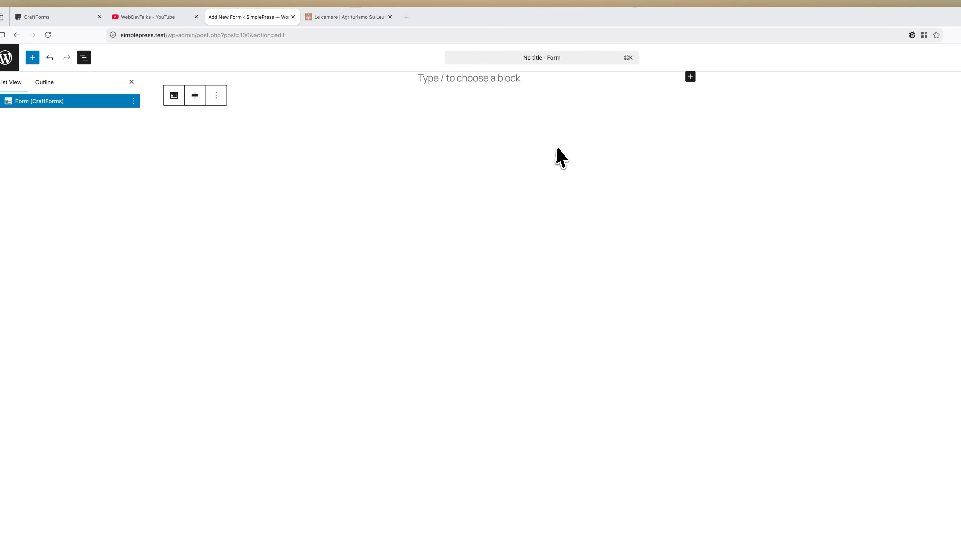
left_click(32, 58)
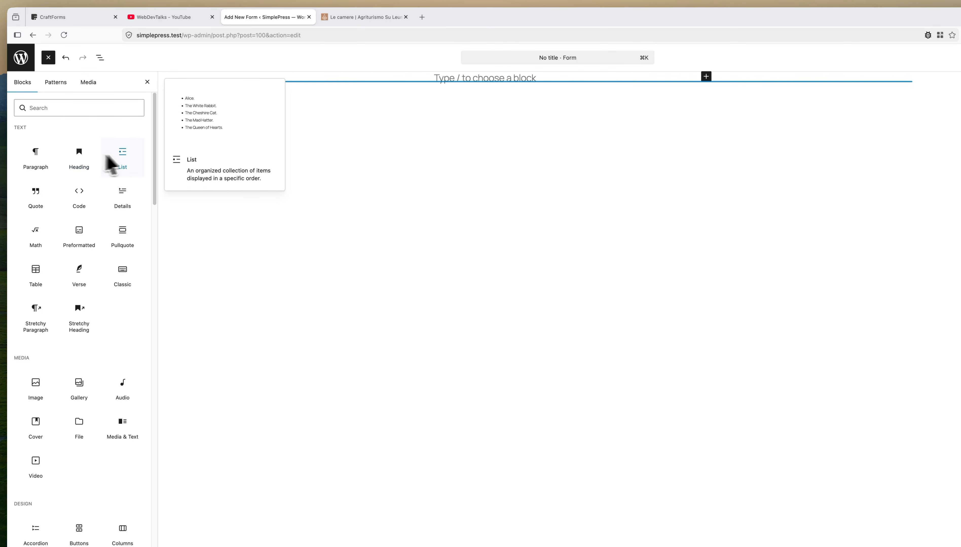
left_click(119, 106)
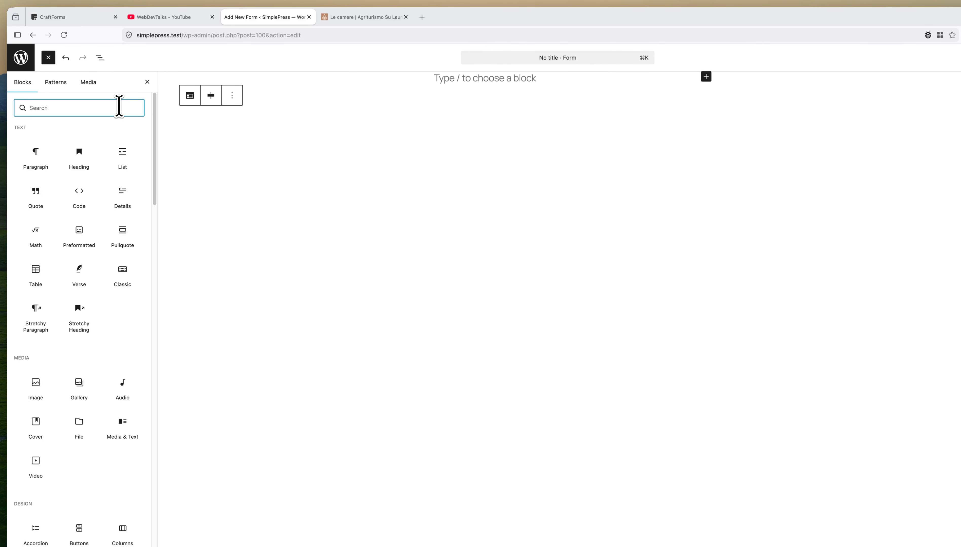
type("craft")
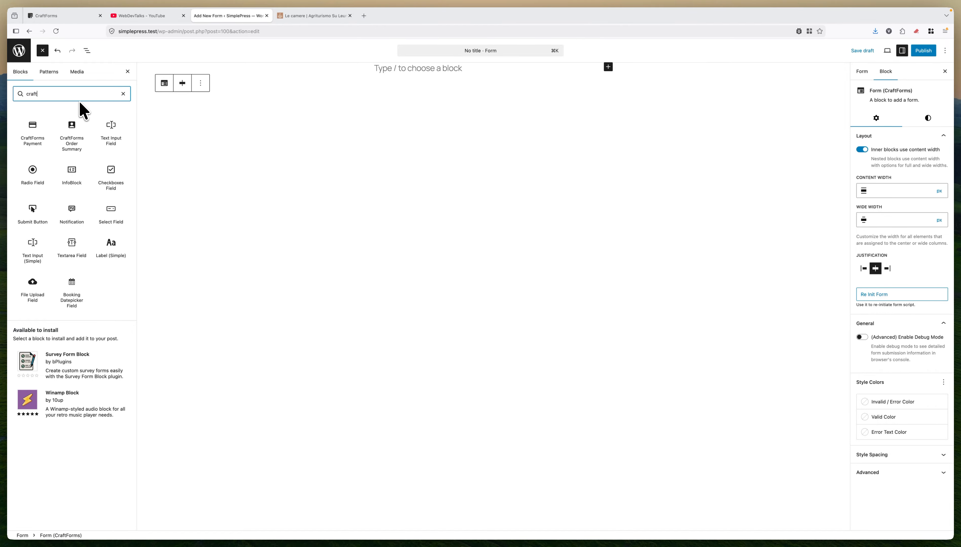
mouse_move(106, 158)
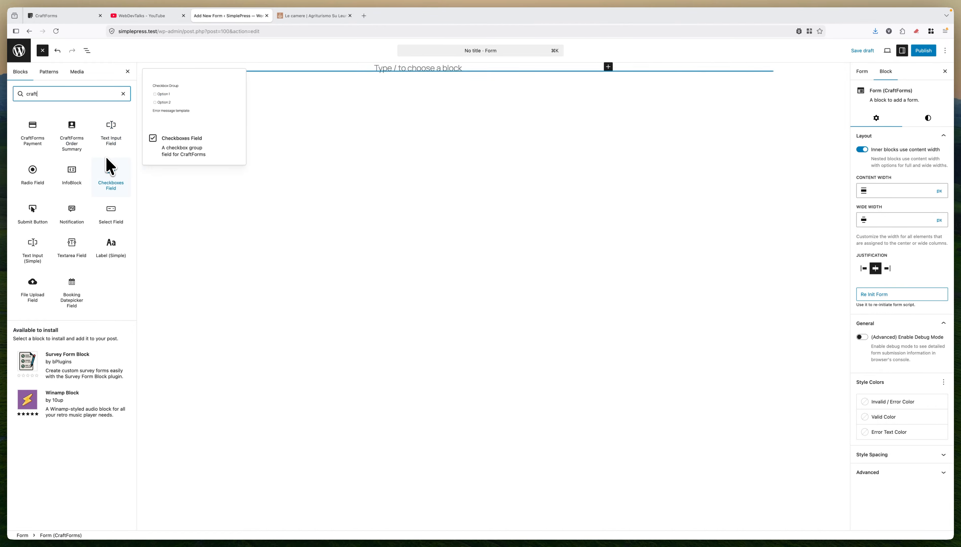
left_click(112, 128)
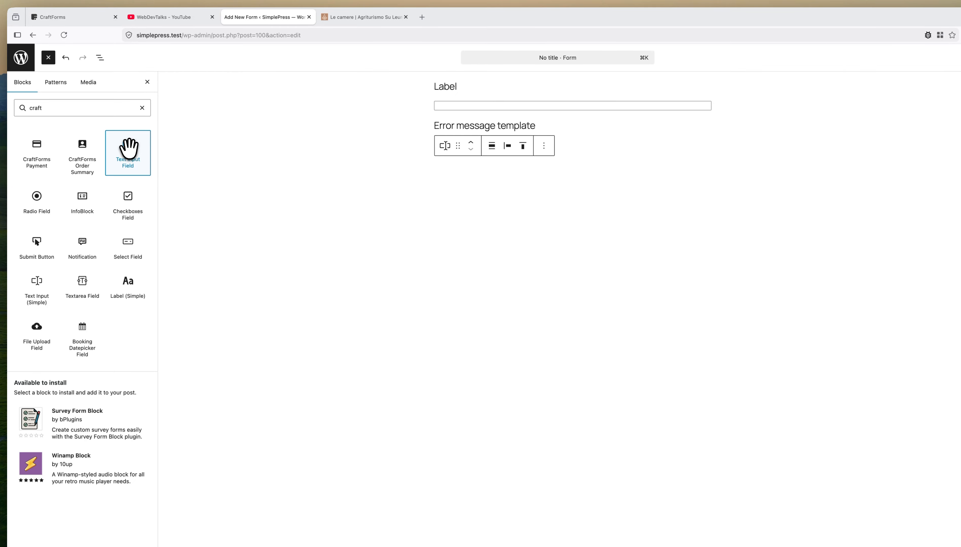
left_click(129, 148)
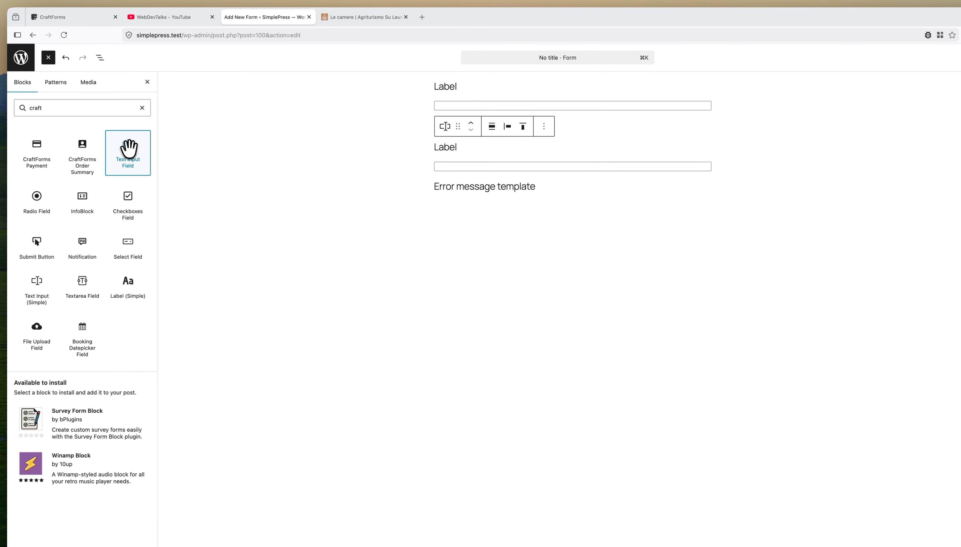
left_click(129, 148)
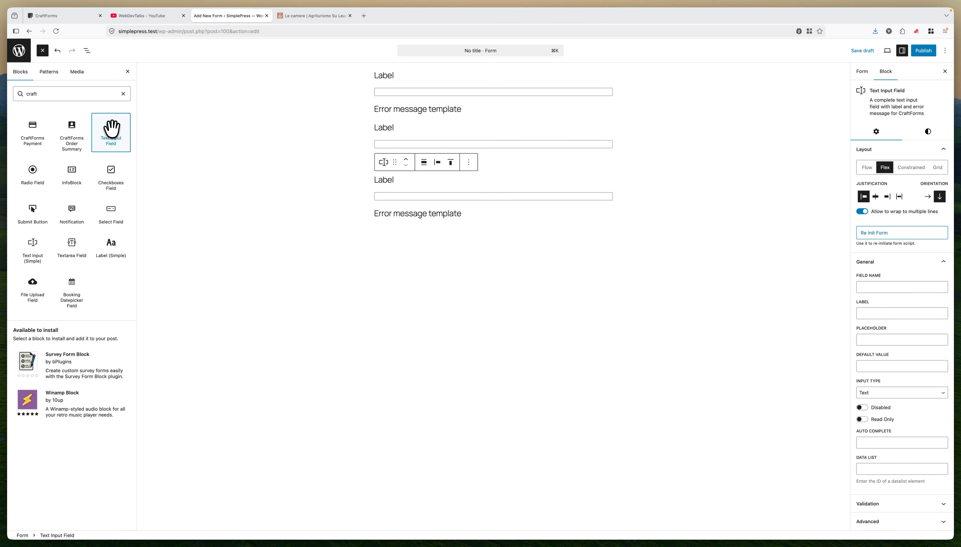
Add a Booking Datepicker Field below the three text input fields
mouse_move(85, 218)
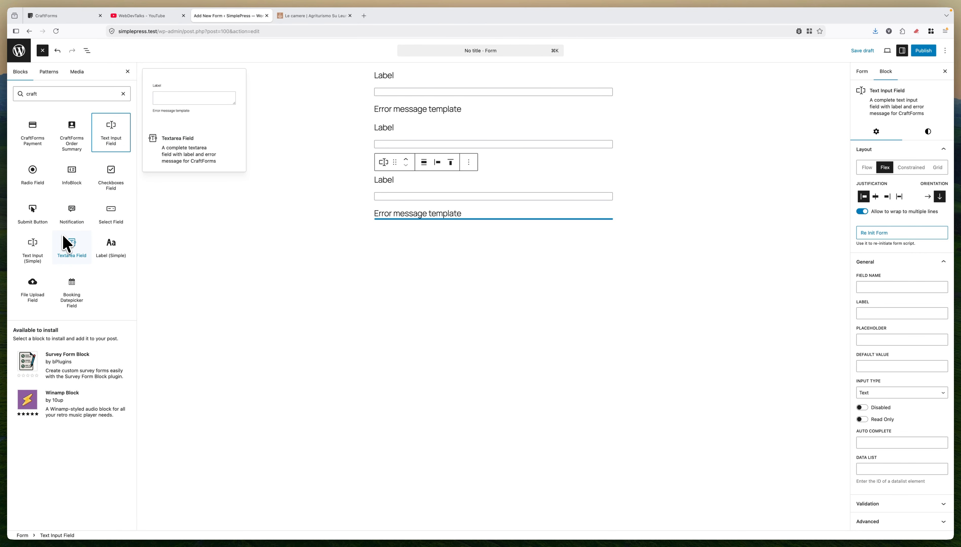
mouse_move(53, 217)
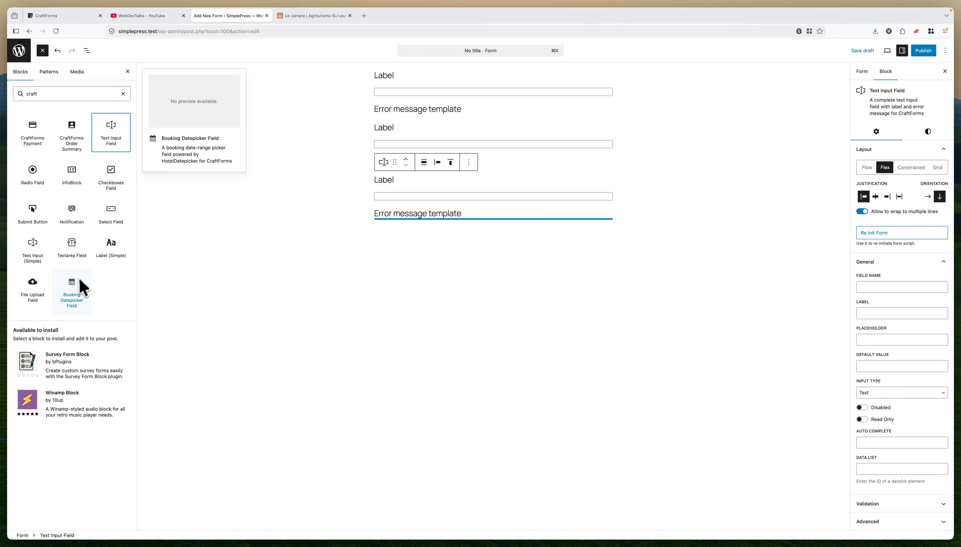
left_click(72, 287)
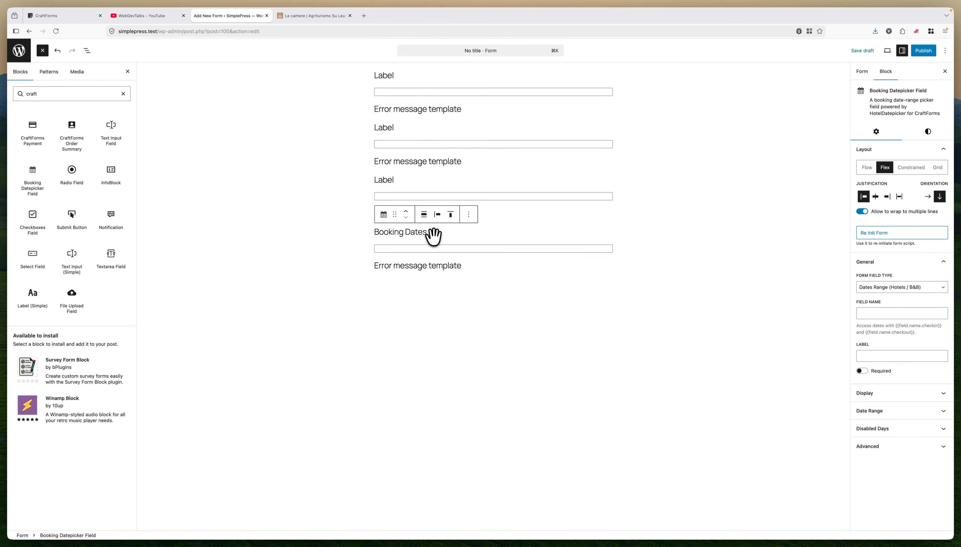
Check the reference form on the Le camere page and add three more Text Input Field blocks below the booking dates
left_click(299, 15)
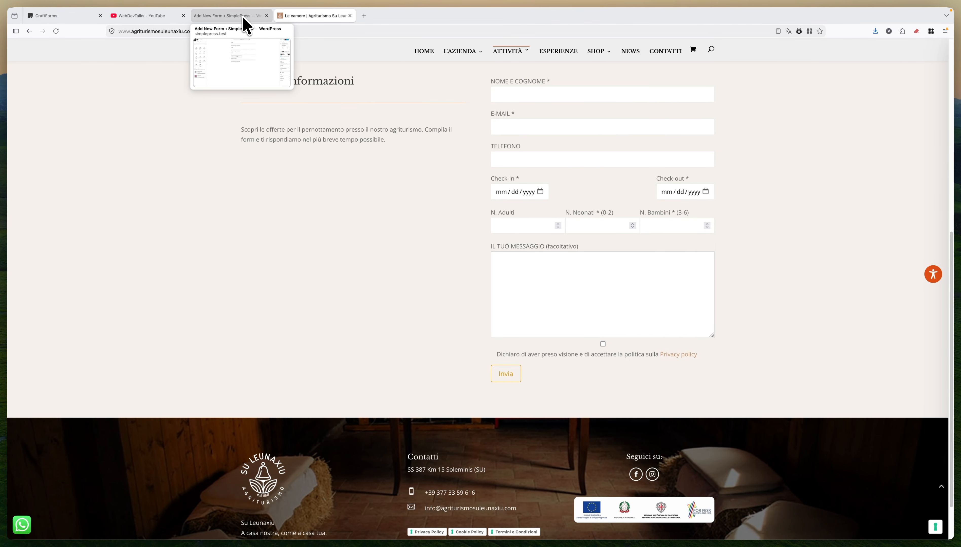
left_click(244, 17)
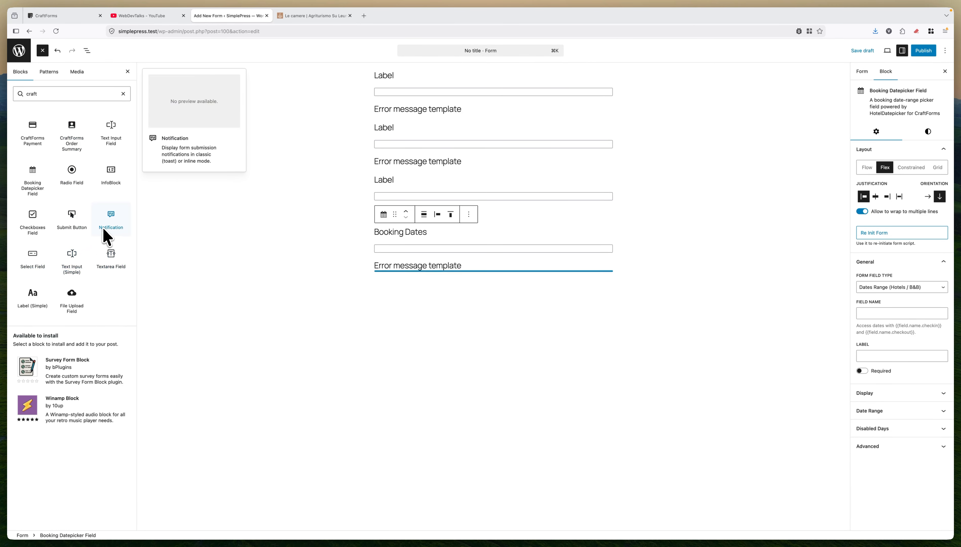
left_click(110, 128)
left_click(110, 128)
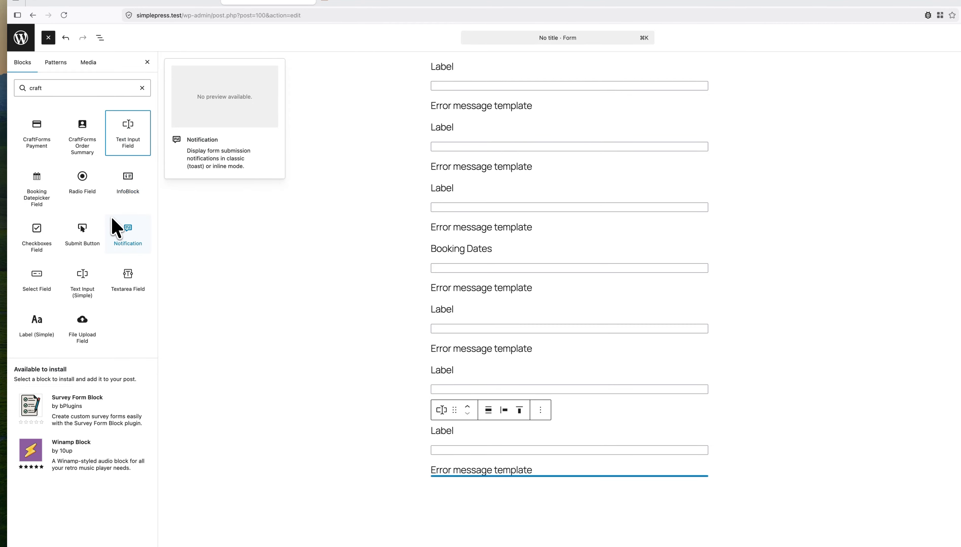
Add a Textarea Field followed by a Checkboxes Field at the end of the form
left_click(129, 276)
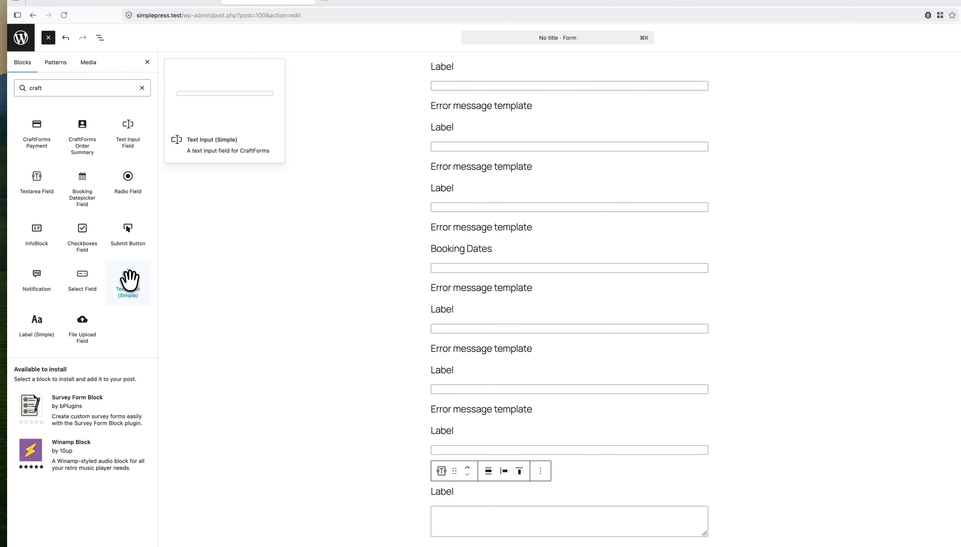
left_click(81, 233)
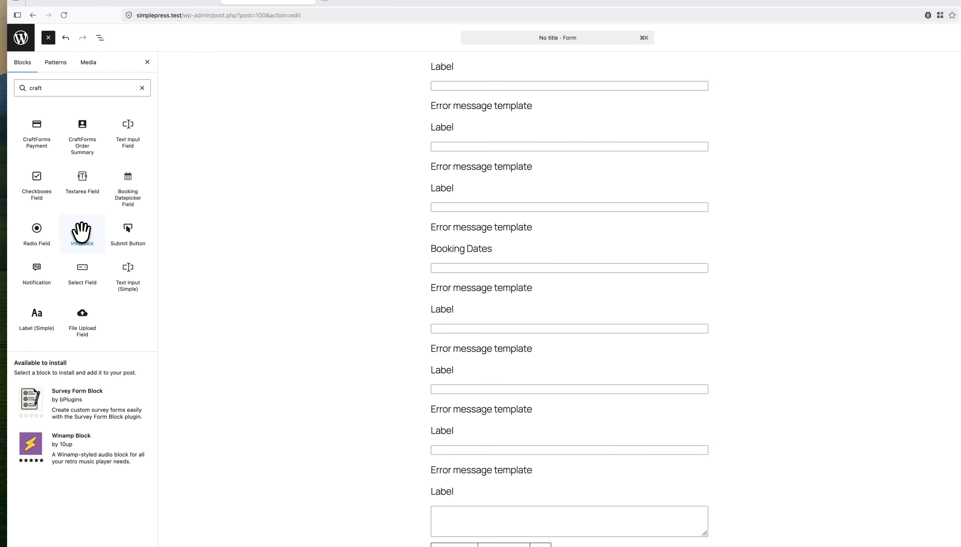
scroll(328, 250, "down", 5)
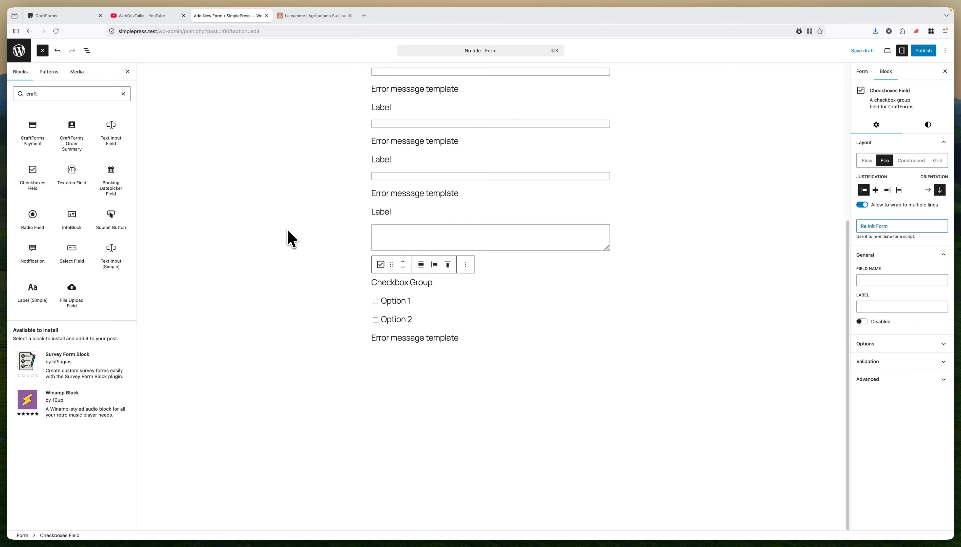
Add a Submit Button and a Notification block below the checkbox group
mouse_move(124, 187)
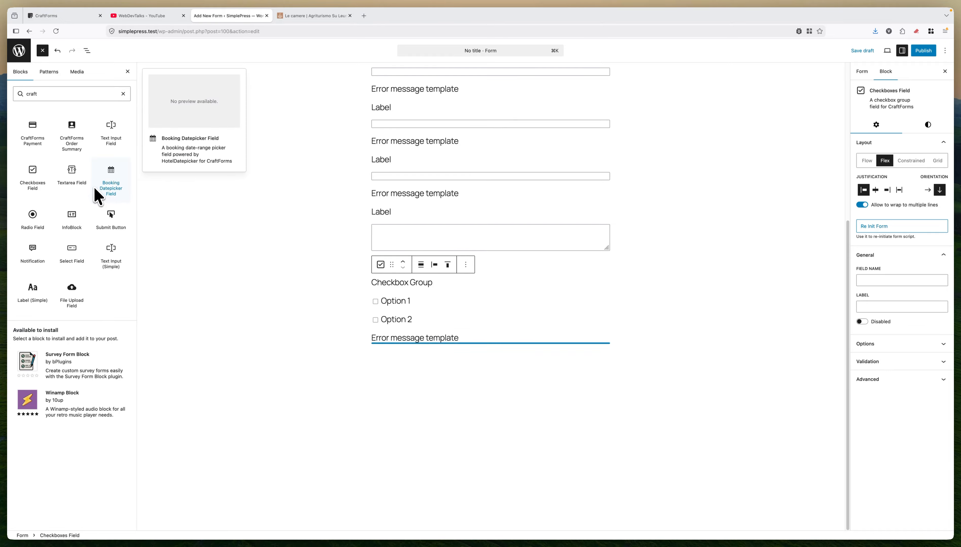
mouse_move(77, 238)
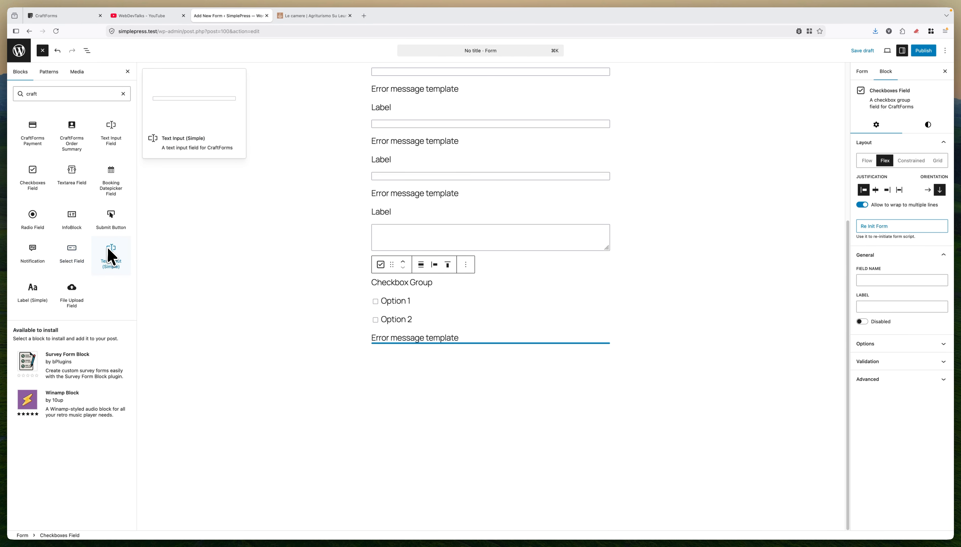
left_click(112, 225)
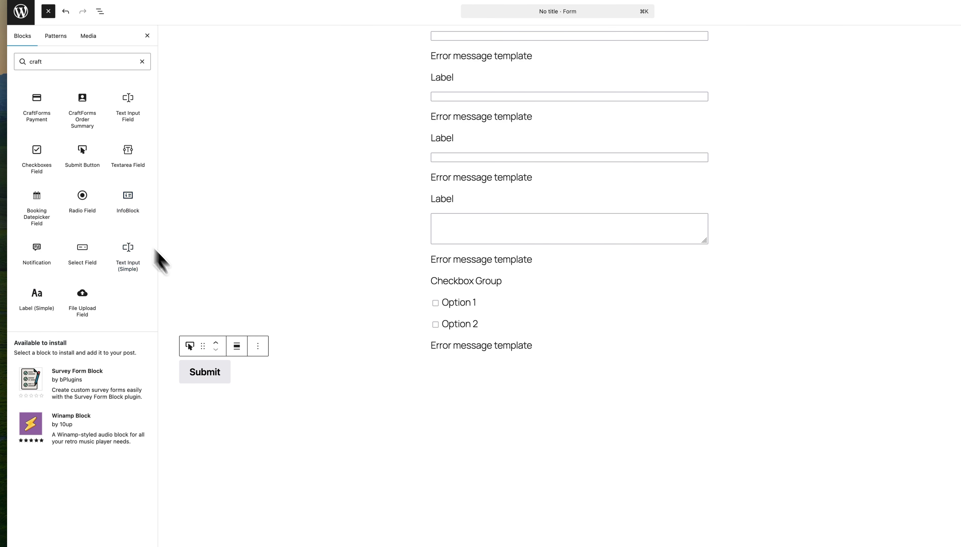
mouse_move(126, 220)
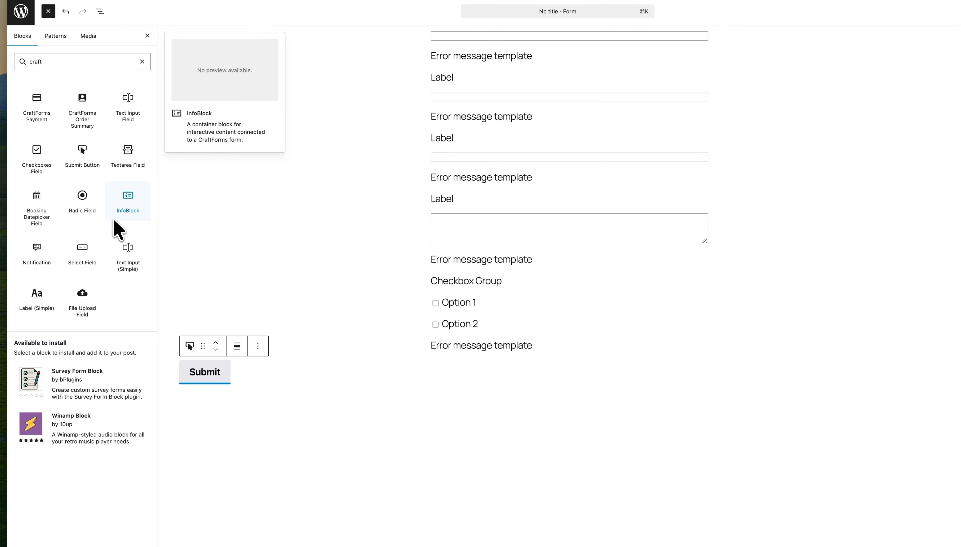
left_click(36, 250)
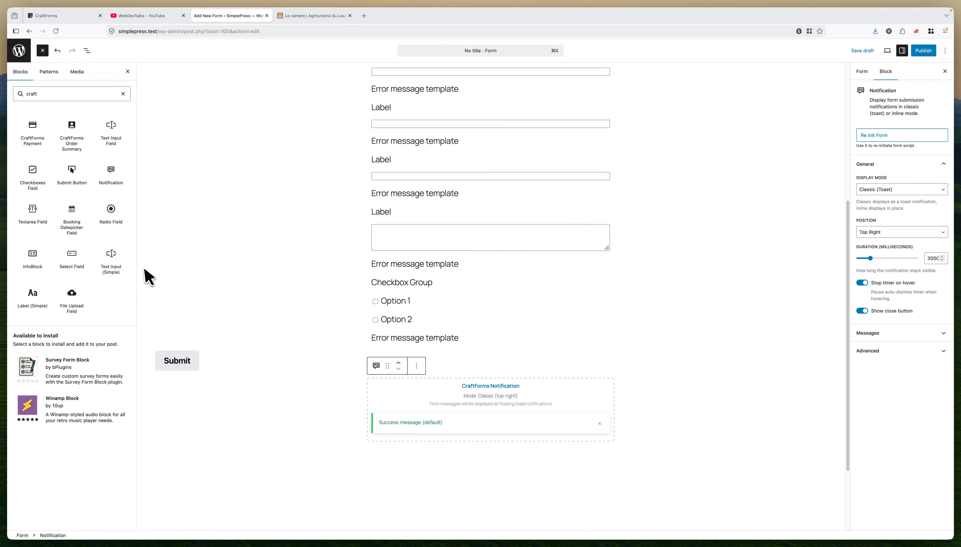
Add an InfoBlock after the notification and show the form's block structure in the list view
mouse_move(37, 256)
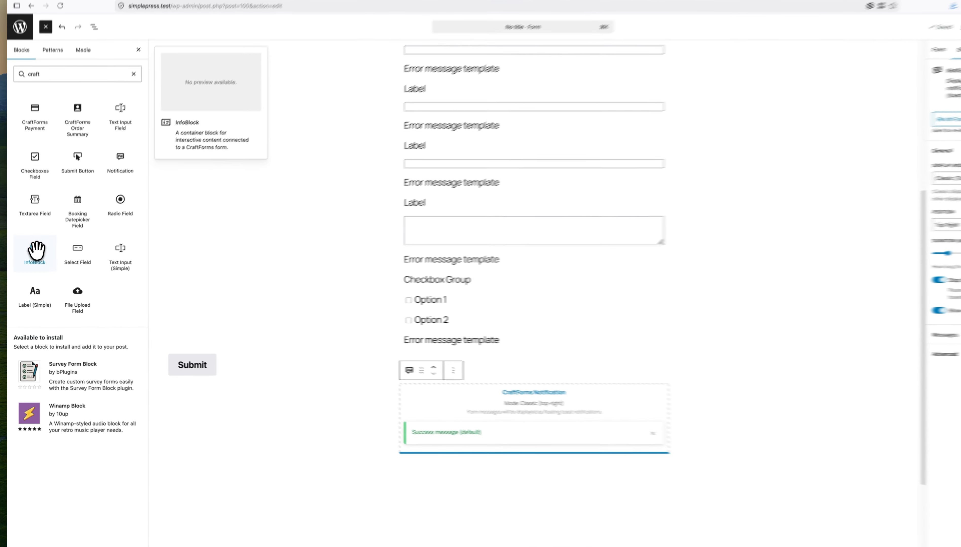
left_click(32, 256)
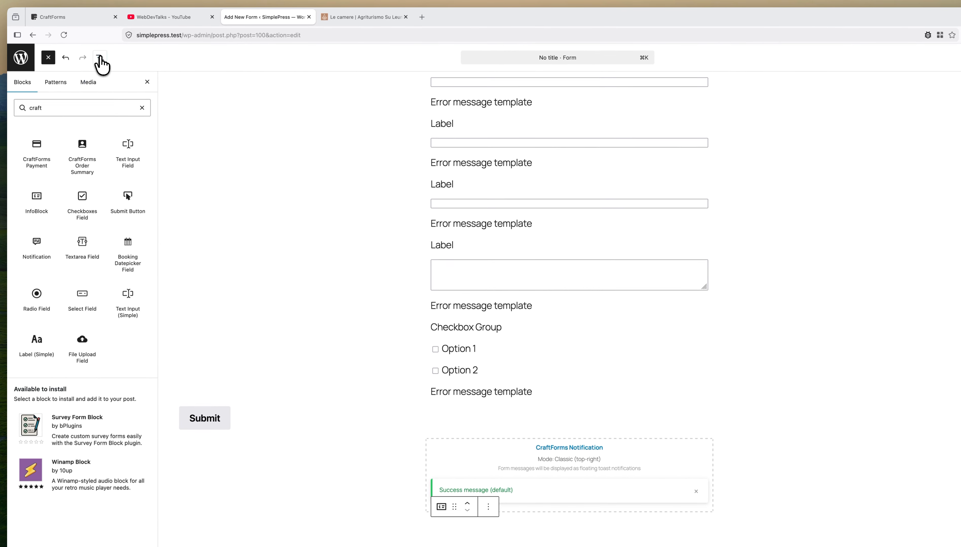
left_click(99, 58)
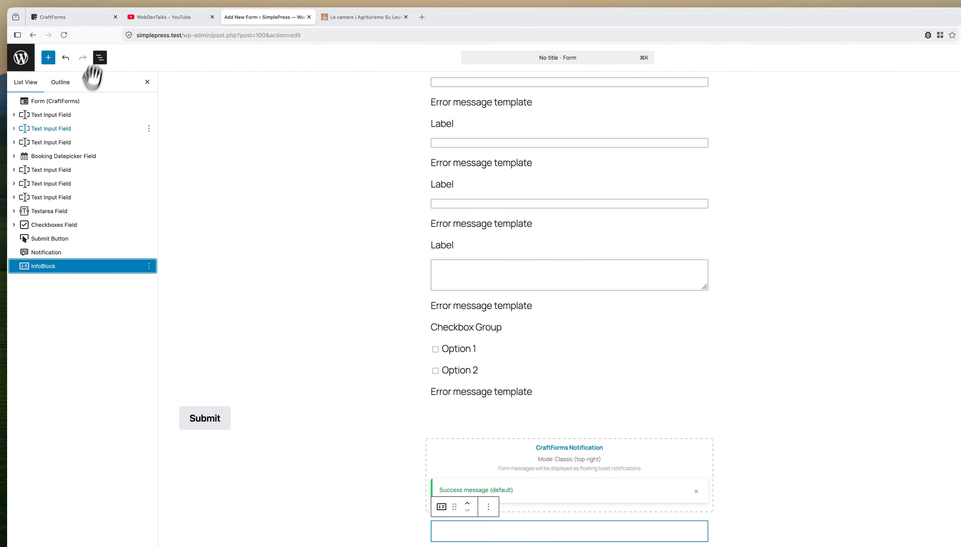
Move the InfoBlock directly above the Submit Button in the form's block order
left_click_drag(42, 263, 23, 232)
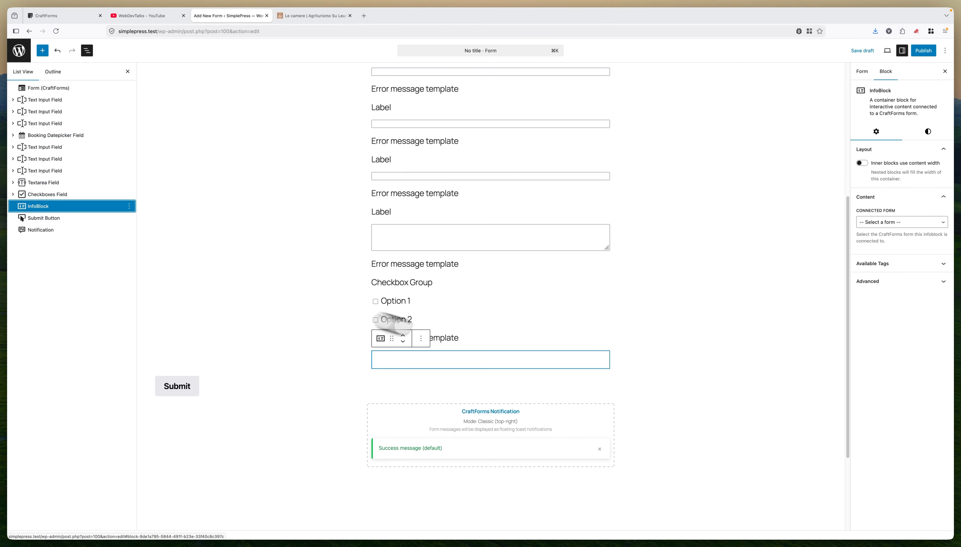
left_click(496, 360)
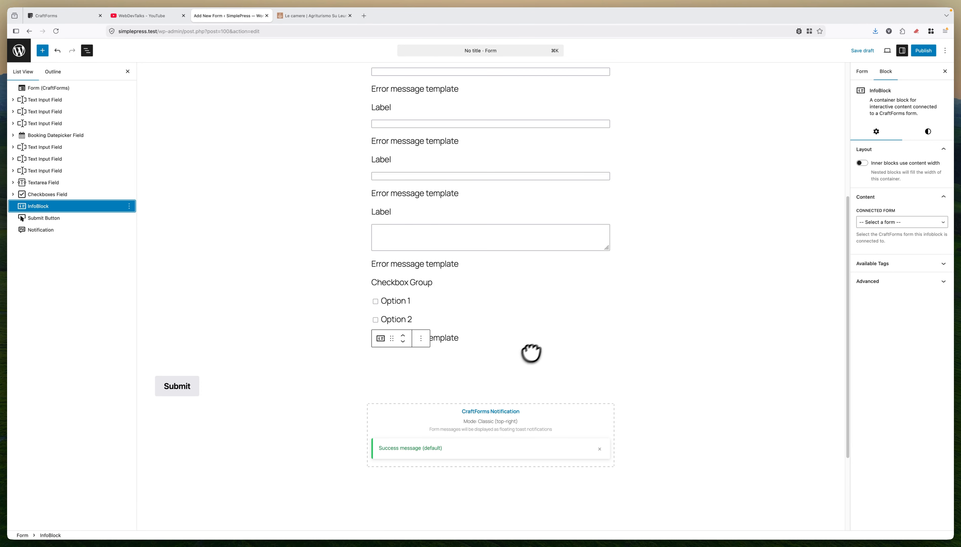
Set the first text input's field name to "name" and label to "Full Name", and make it required
scroll(593, 155, "up", 5)
left_click(387, 73)
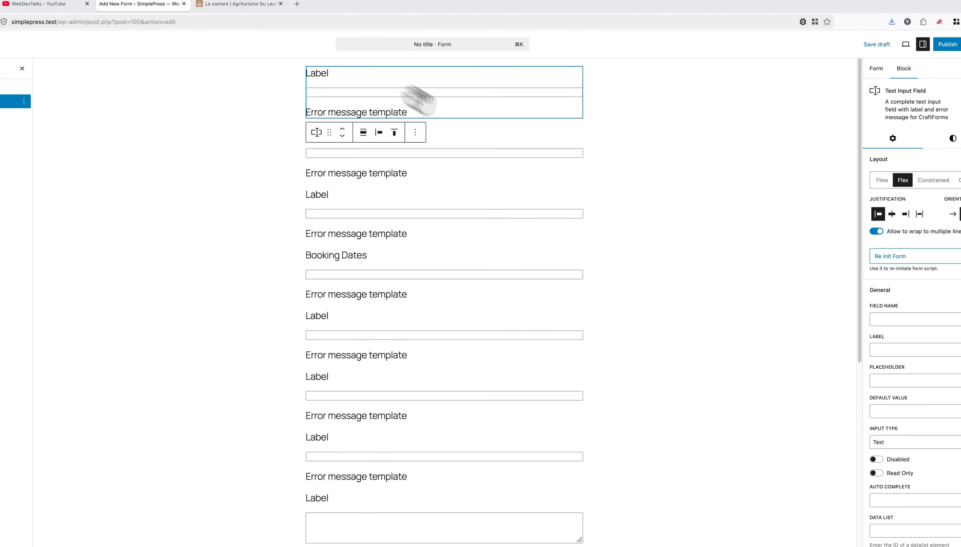
left_click(908, 318)
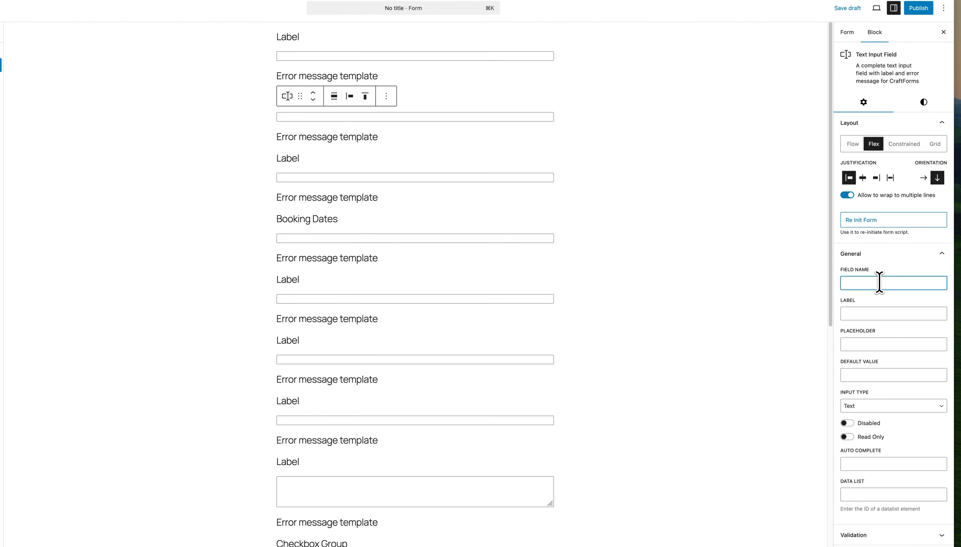
type("name")
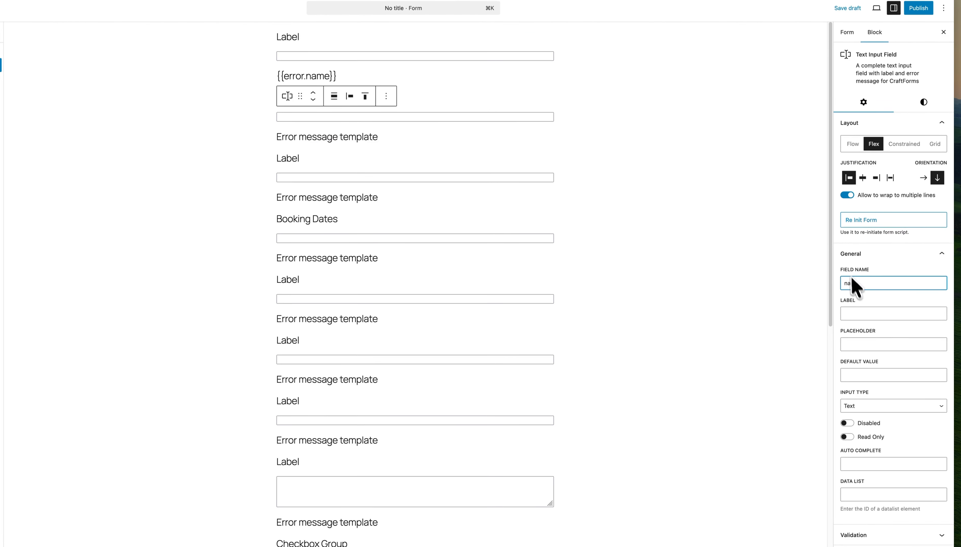
left_click(861, 314)
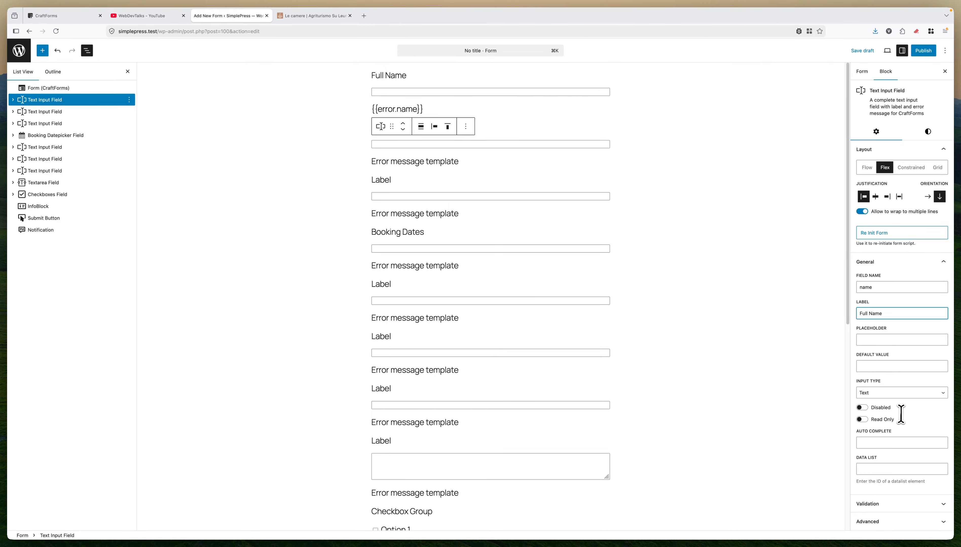
left_click(889, 505)
scroll(891, 473, "down", 5)
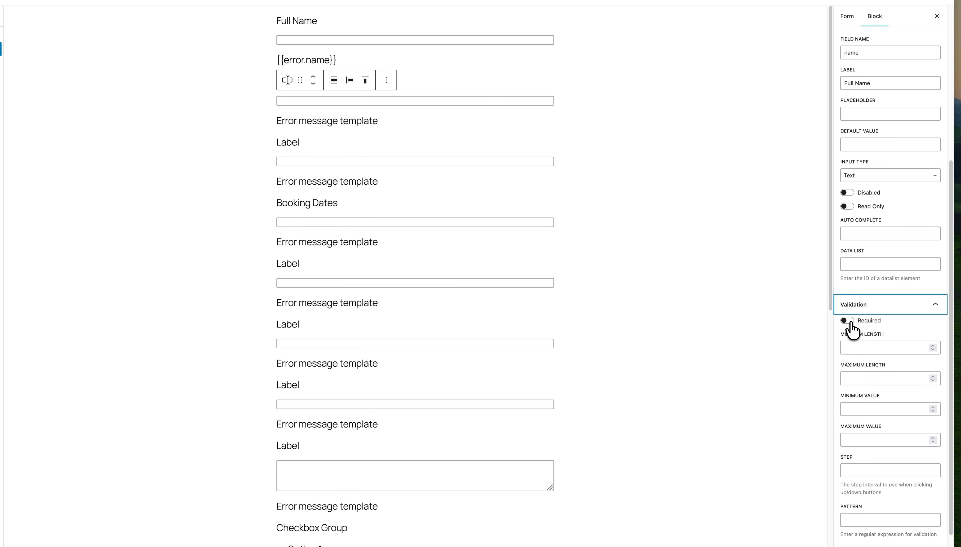
left_click(862, 333)
Configure the second text input as a required Email-type field with field name "email" and label "Email"
left_click(416, 83)
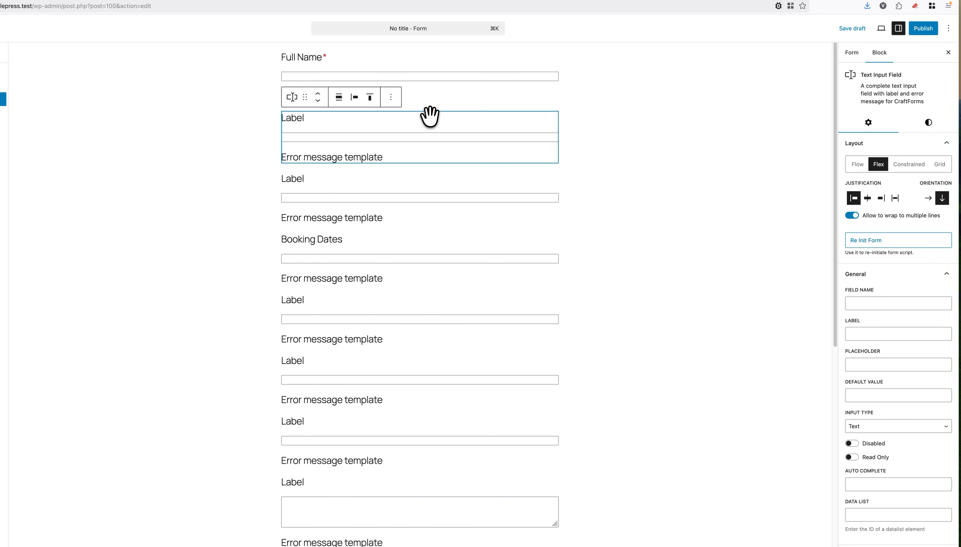
left_click(888, 299)
type("email")
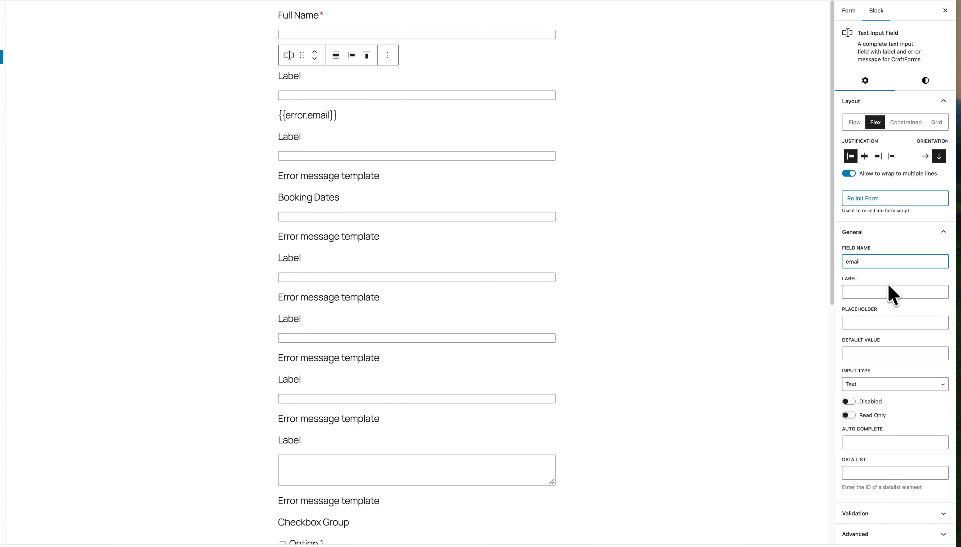
left_click(888, 293)
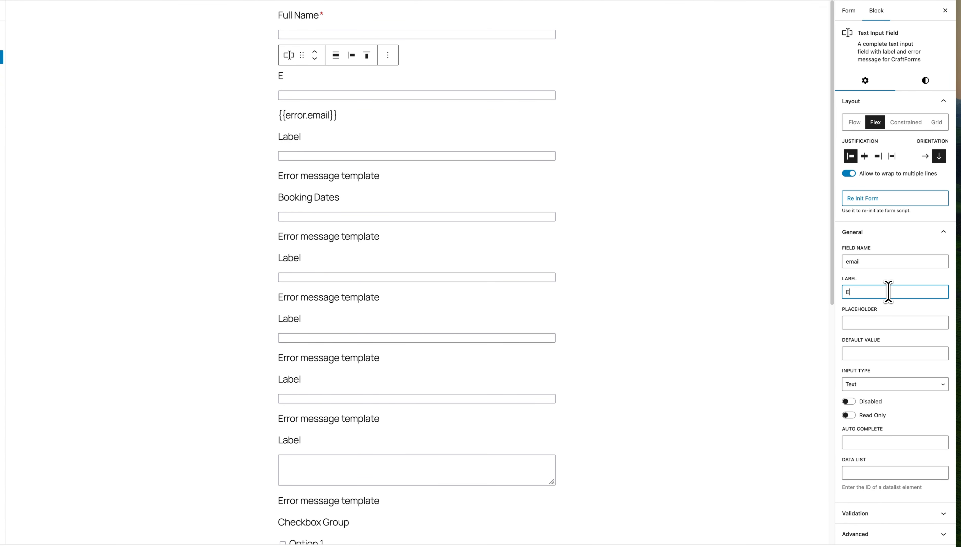
left_click(884, 384)
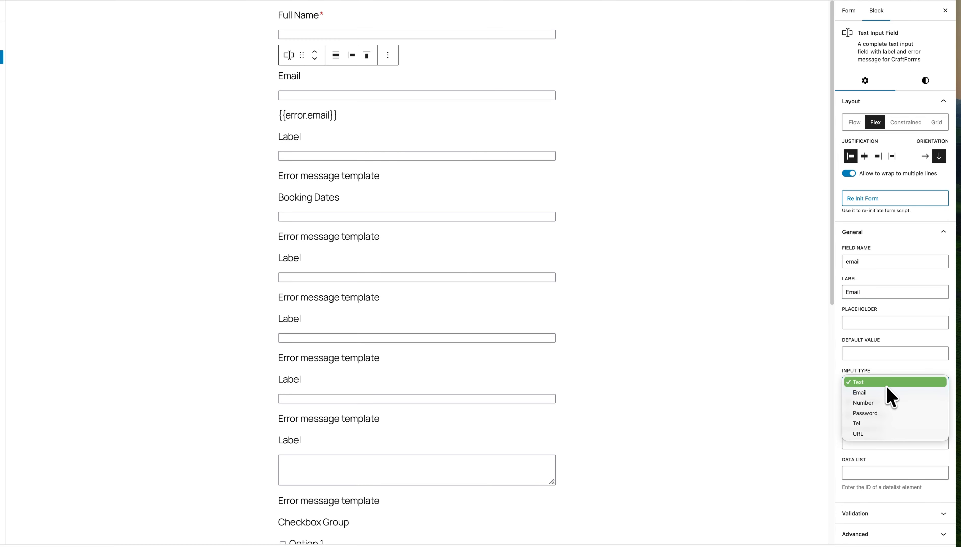
left_click(884, 392)
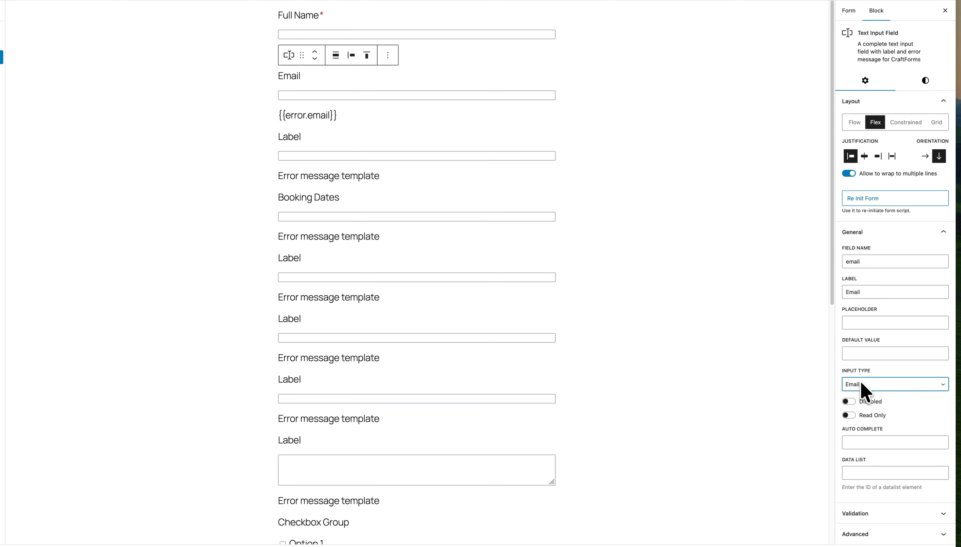
left_click(874, 513)
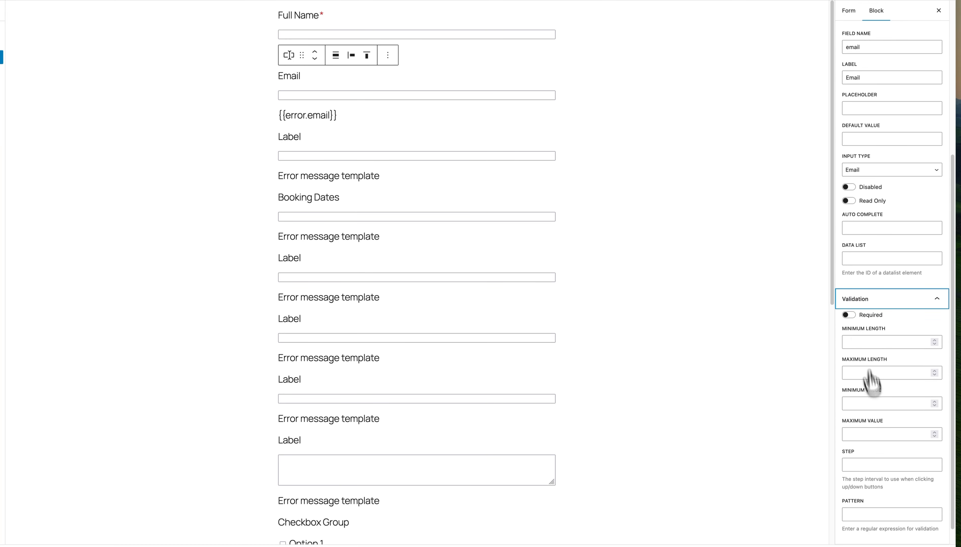
left_click(851, 315)
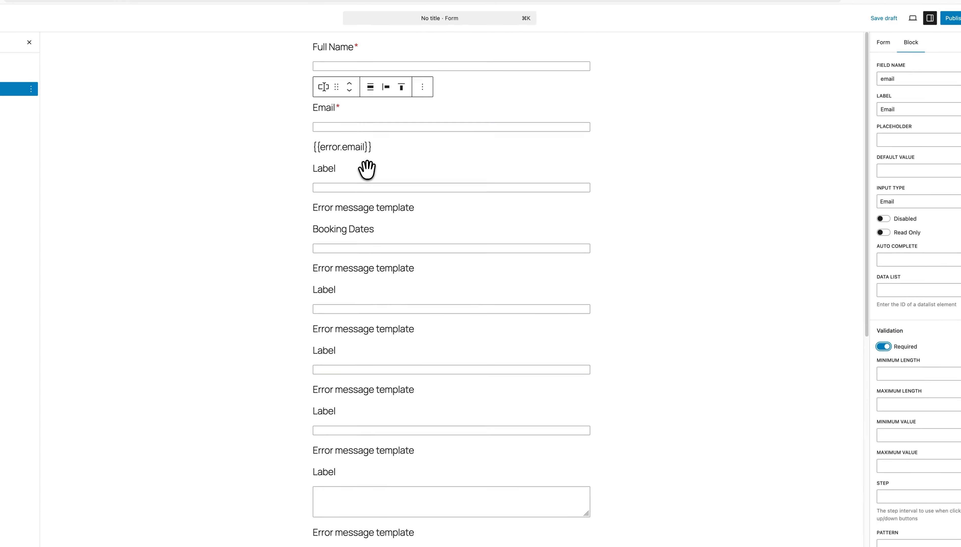
Set the third text input's field name to "phone" and its label to "Phone Number"
left_click(334, 138)
left_click(891, 278)
type("phone")
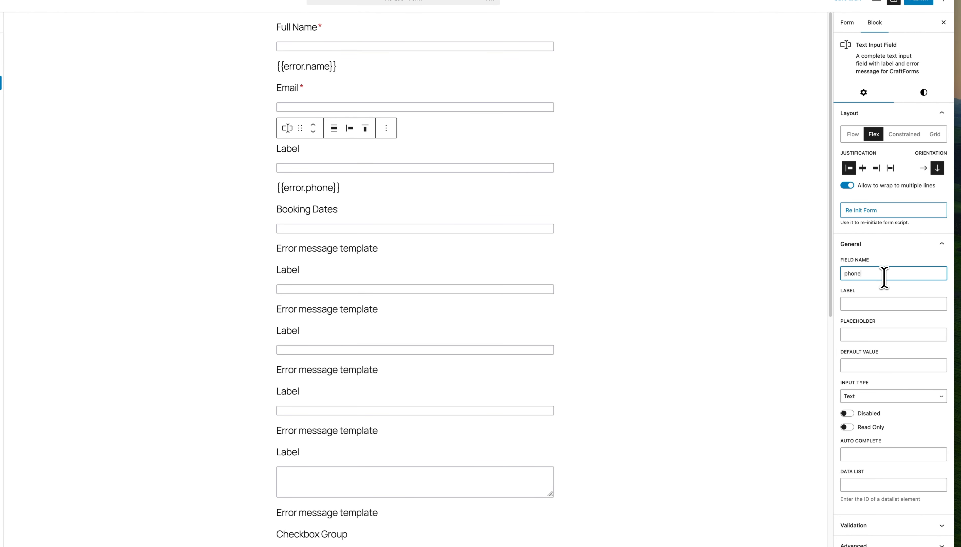
left_click(876, 307)
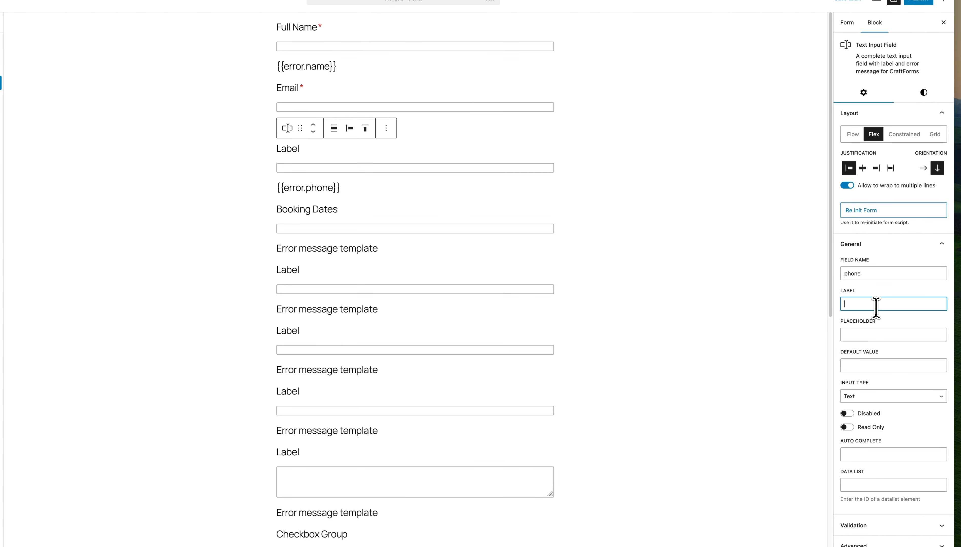
type("Phone Number")
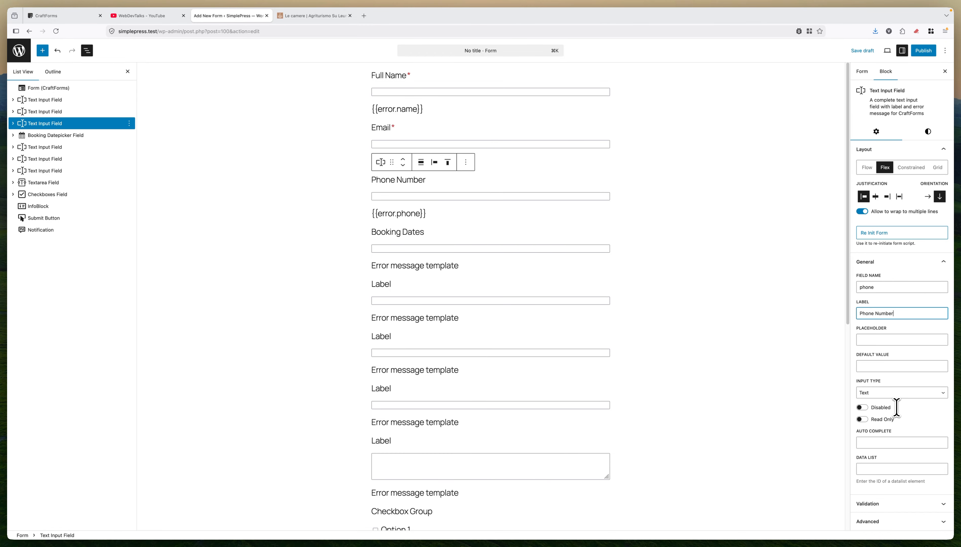
left_click(873, 504)
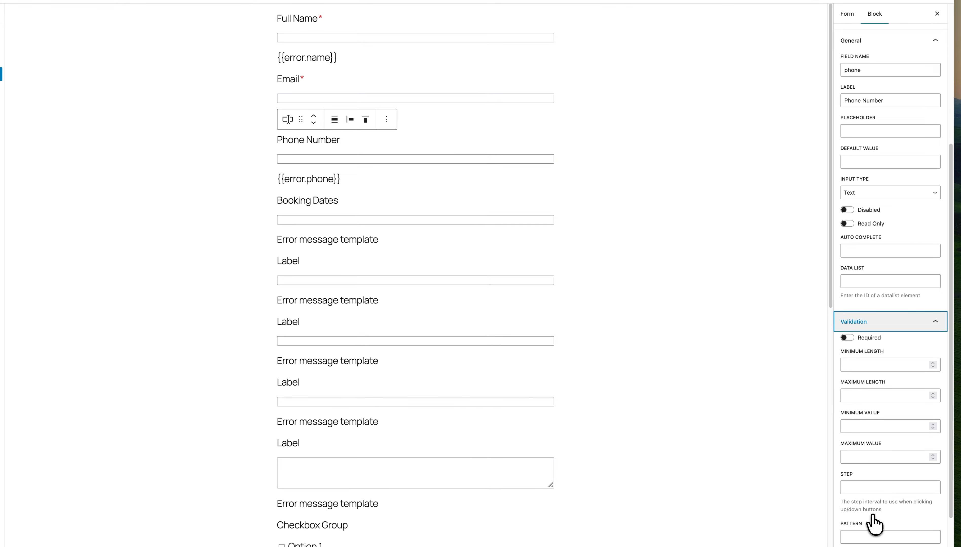
left_click(870, 303)
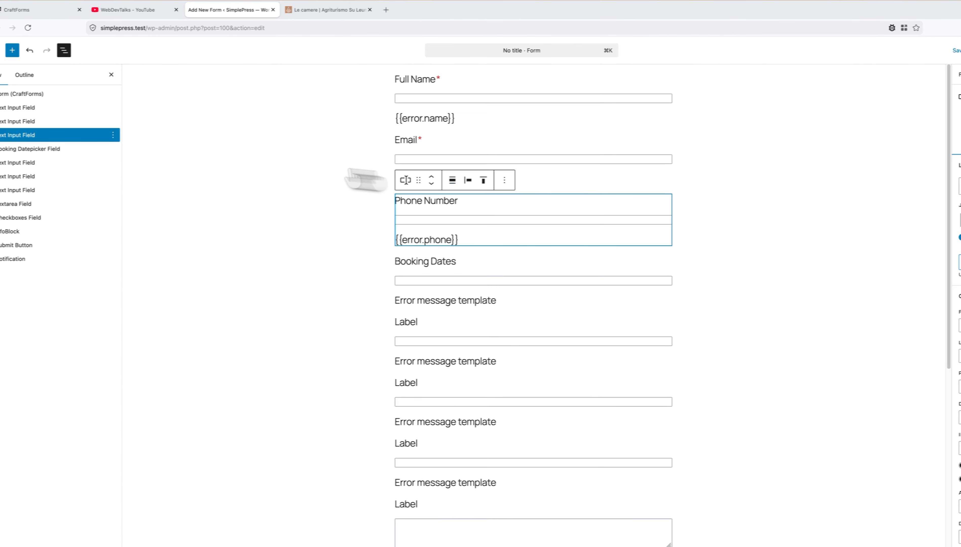
Wrap the Full Name field in a Group and nest that group inside the Form (CraftForms) block
left_click(149, 107)
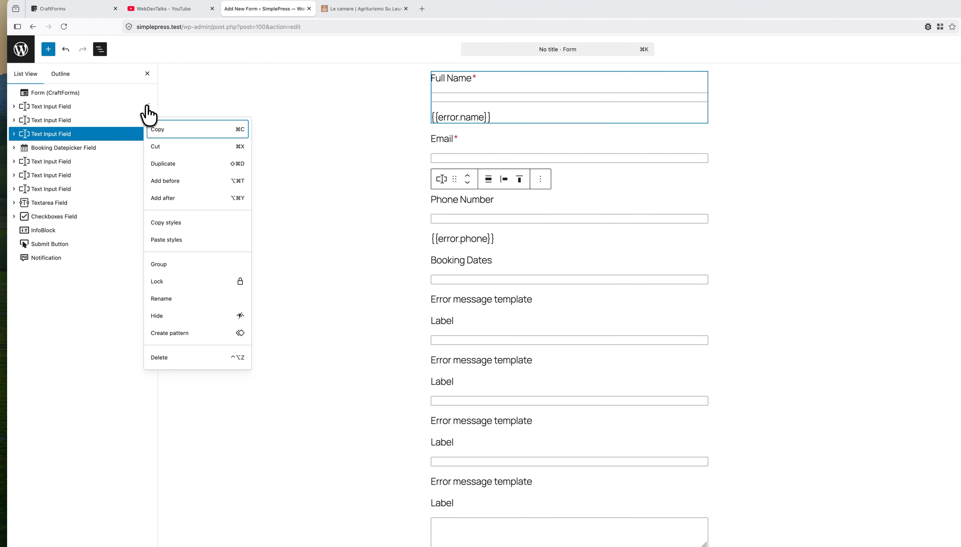
left_click(175, 267)
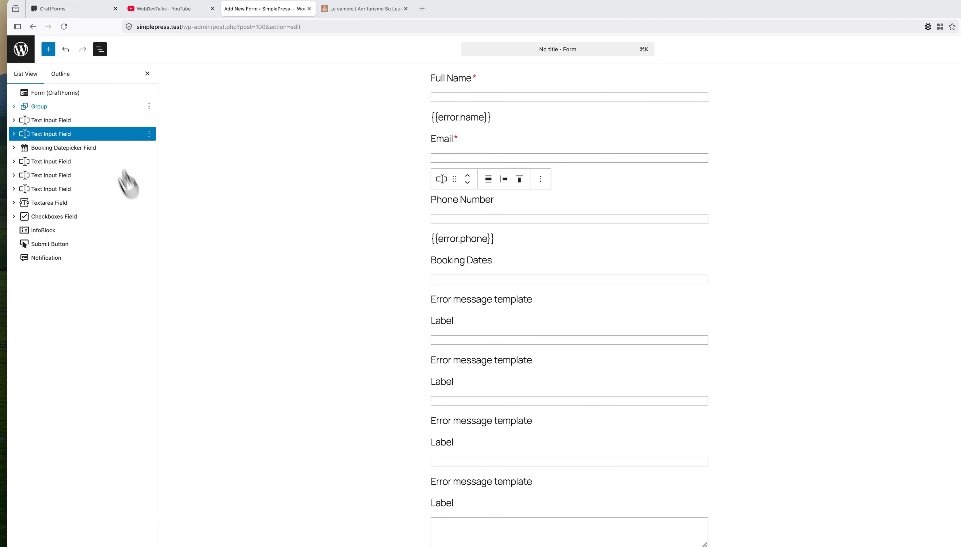
left_click_drag(34, 104, 44, 93)
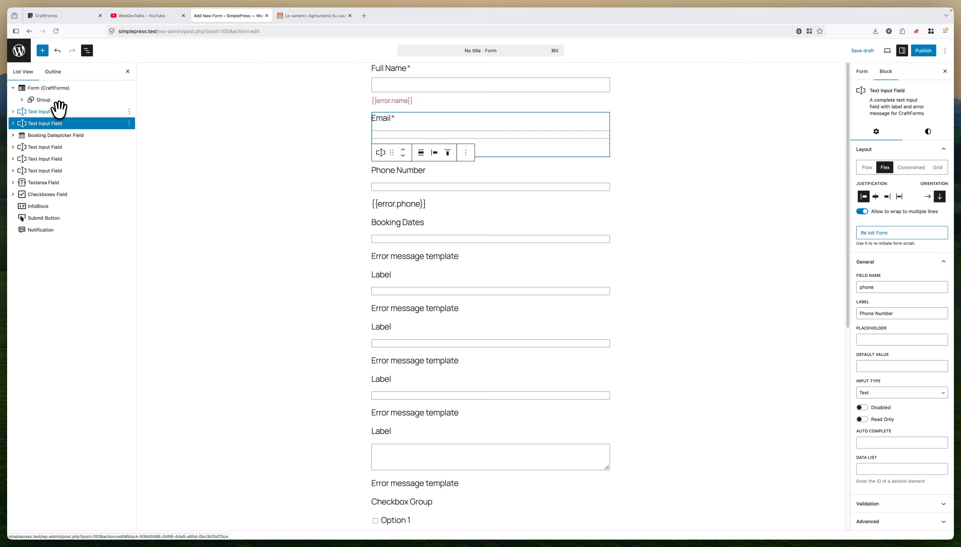
Group the Email and Phone Number fields inside the Form block and arrange the group as a Row
left_click(58, 110)
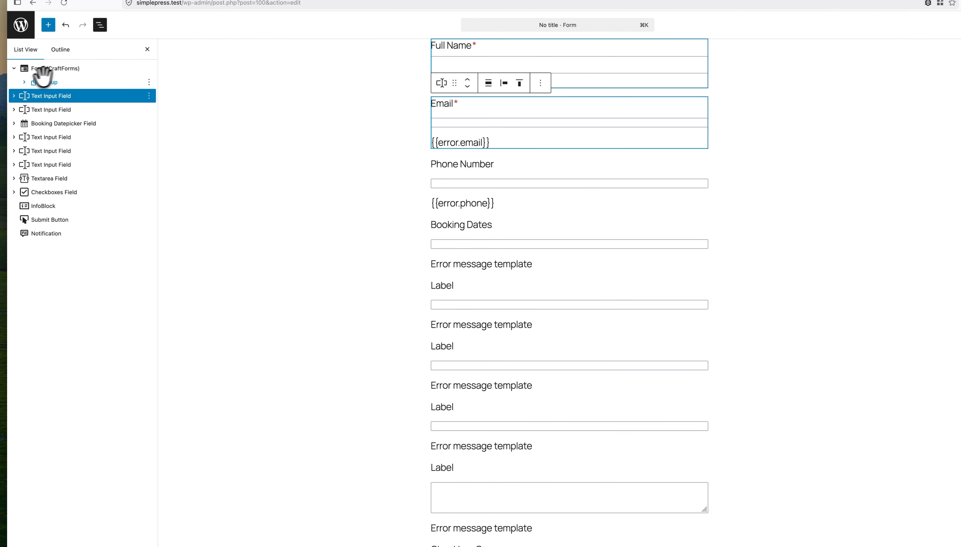
left_click(24, 82)
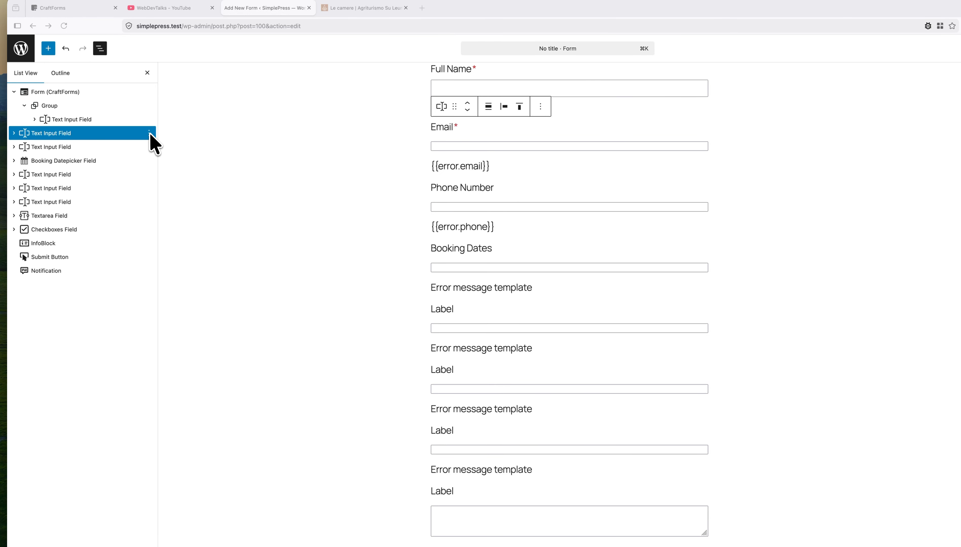
left_click(148, 133)
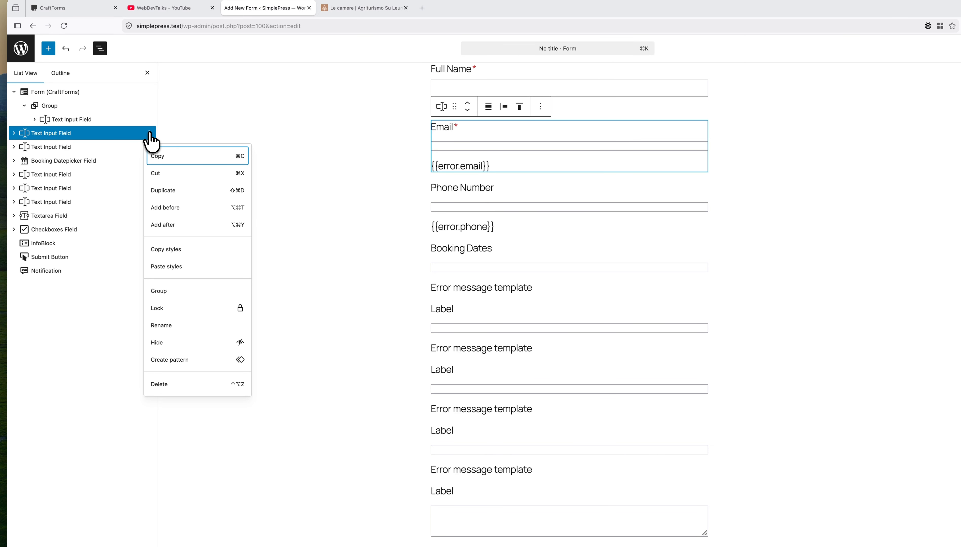
left_click(172, 292)
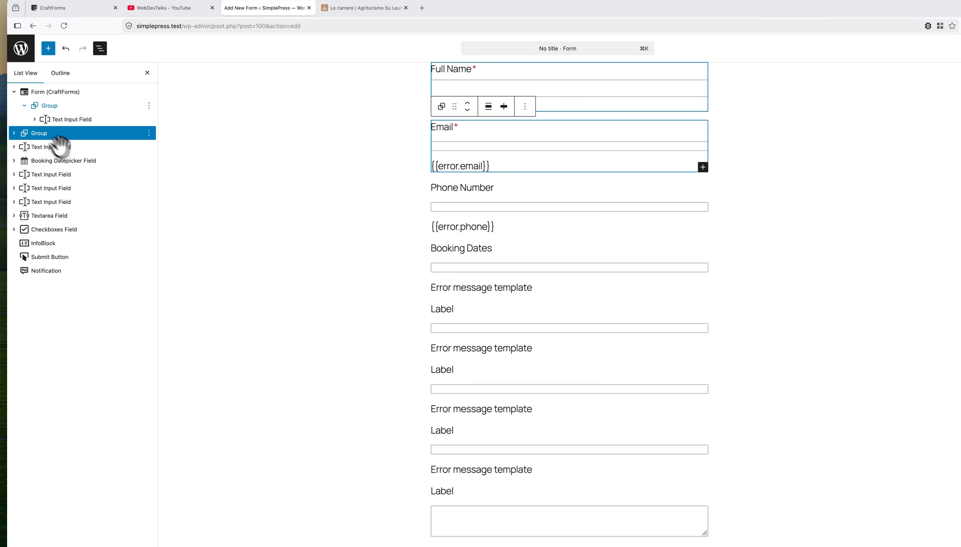
left_click_drag(38, 130, 36, 156)
left_click(24, 133)
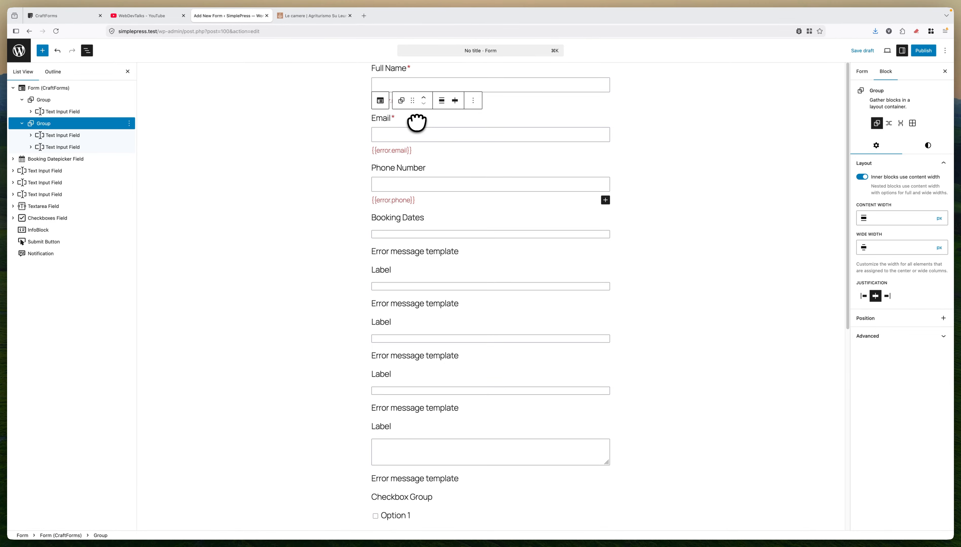
left_click(889, 124)
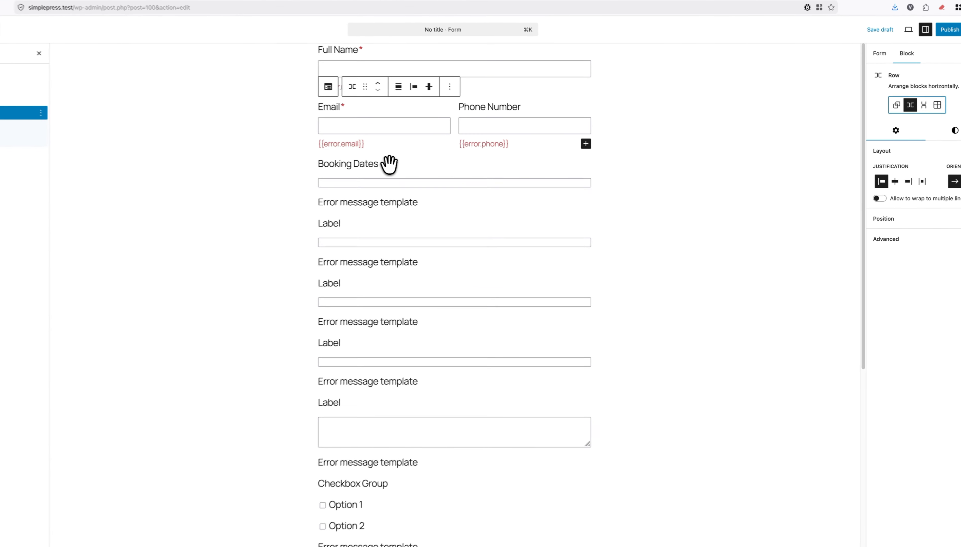
Set the booking datepicker's field name to "dates" and label to "Check-in/Check-out", and make it required
left_click(389, 164)
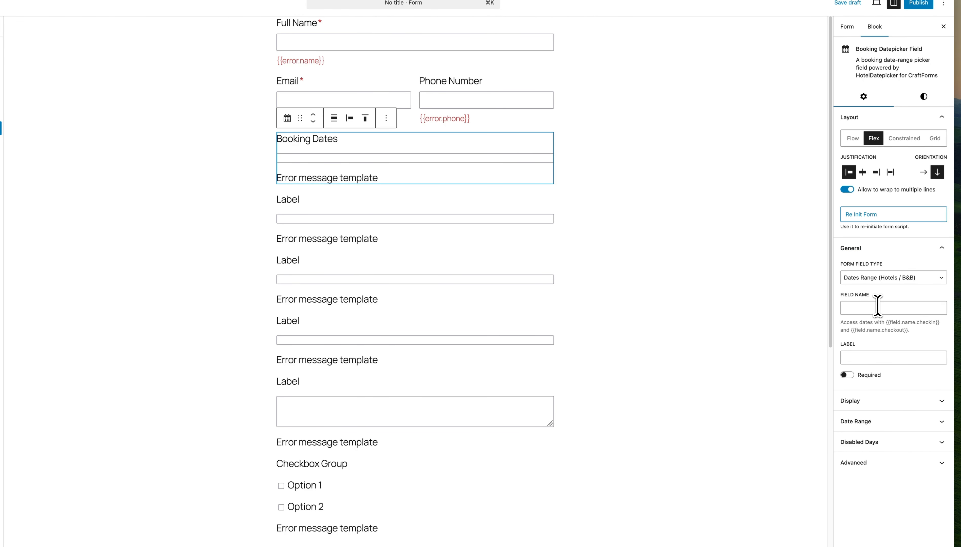
left_click(877, 307)
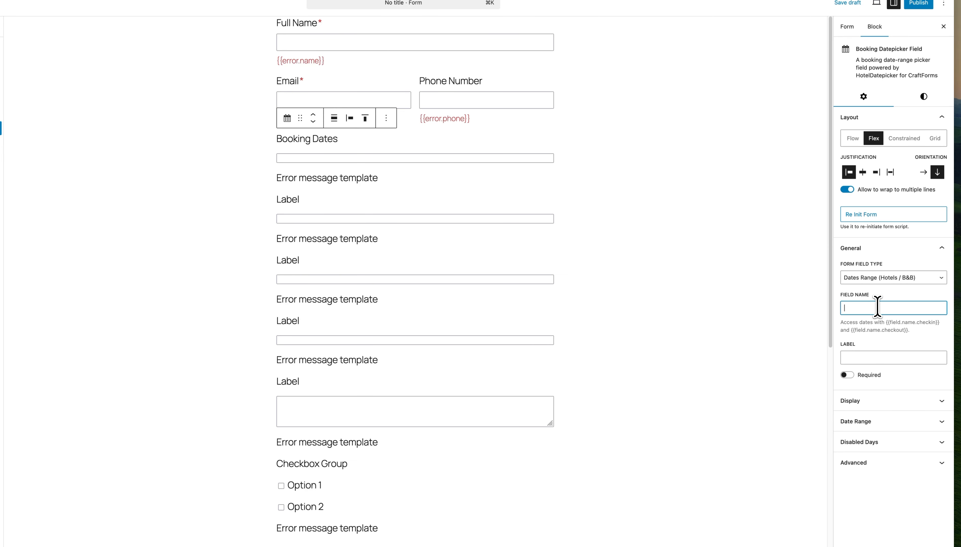
type("dates")
left_click(875, 359)
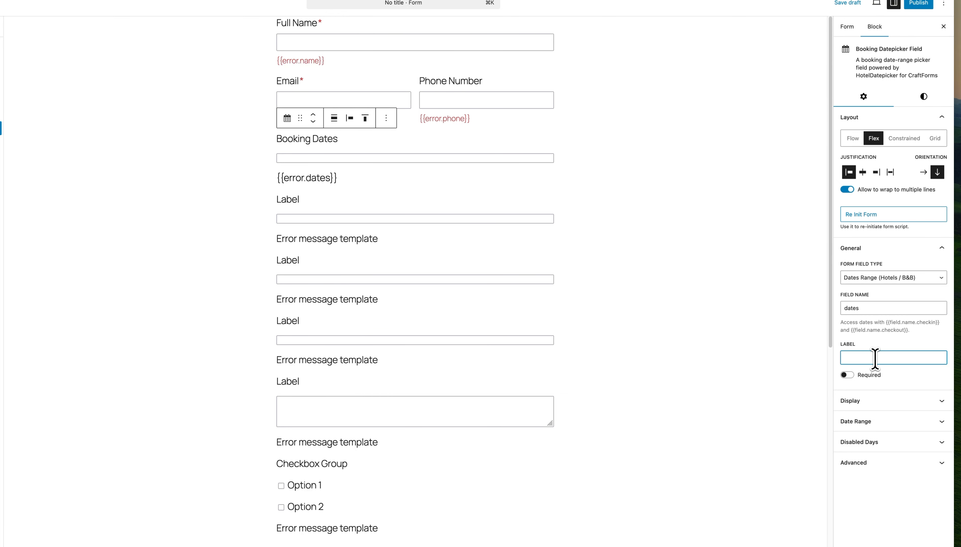
type("Check-in/Check-out")
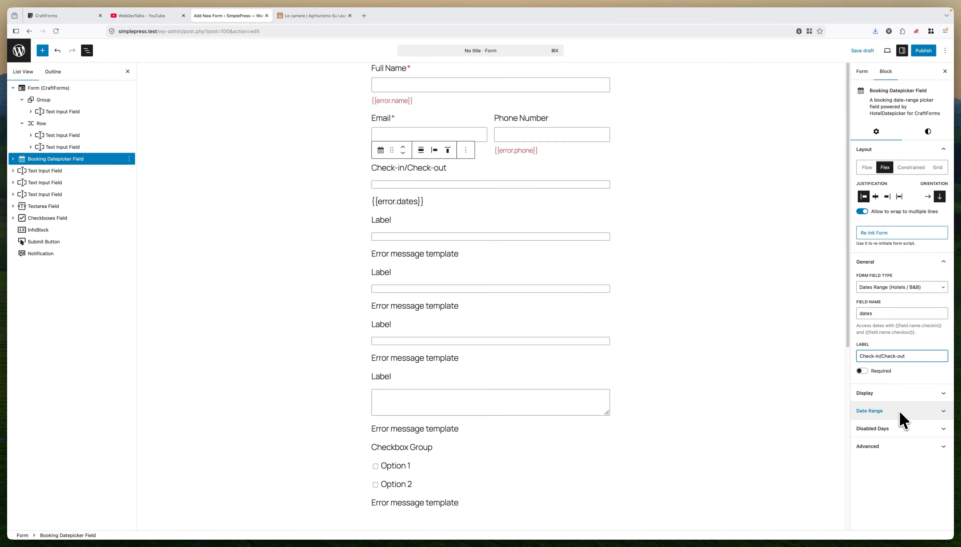
left_click(862, 371)
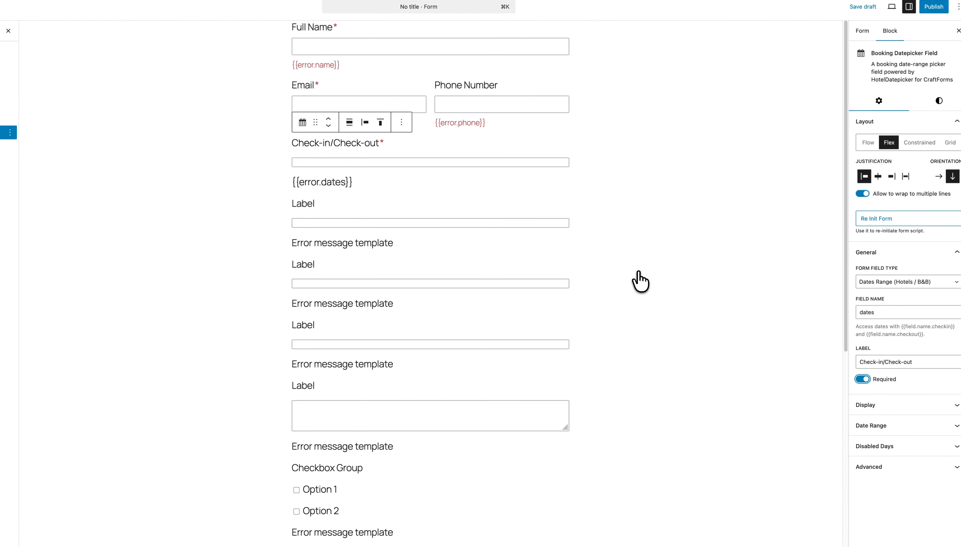
Move the Booking Datepicker Field into the Form (CraftForms) block and wrap it in a Group
left_click(339, 207)
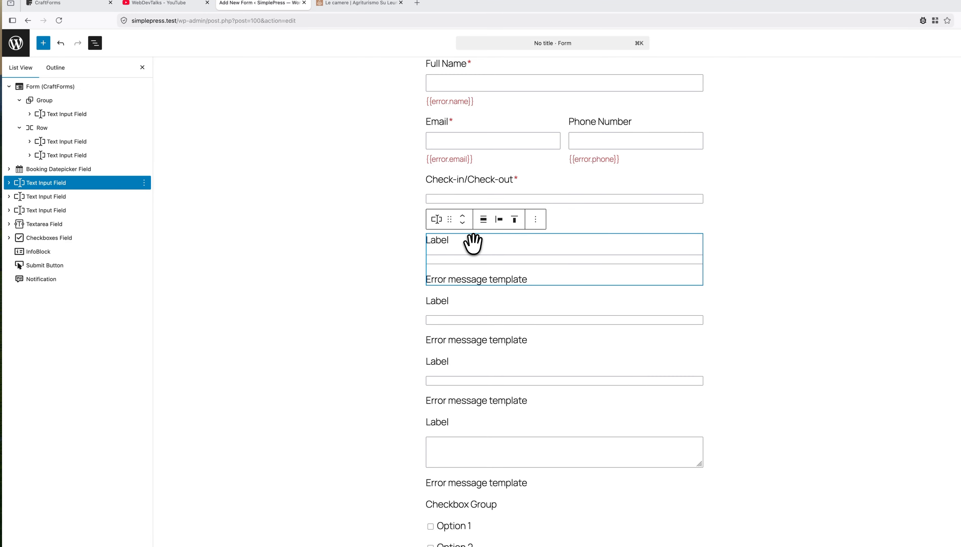
left_click_drag(52, 170, 37, 175)
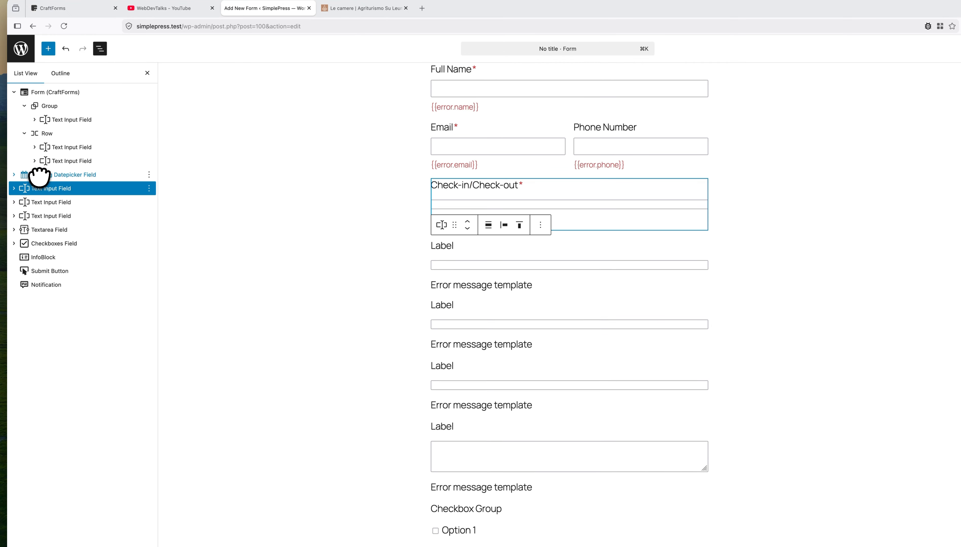
left_click(24, 134)
left_click(24, 106)
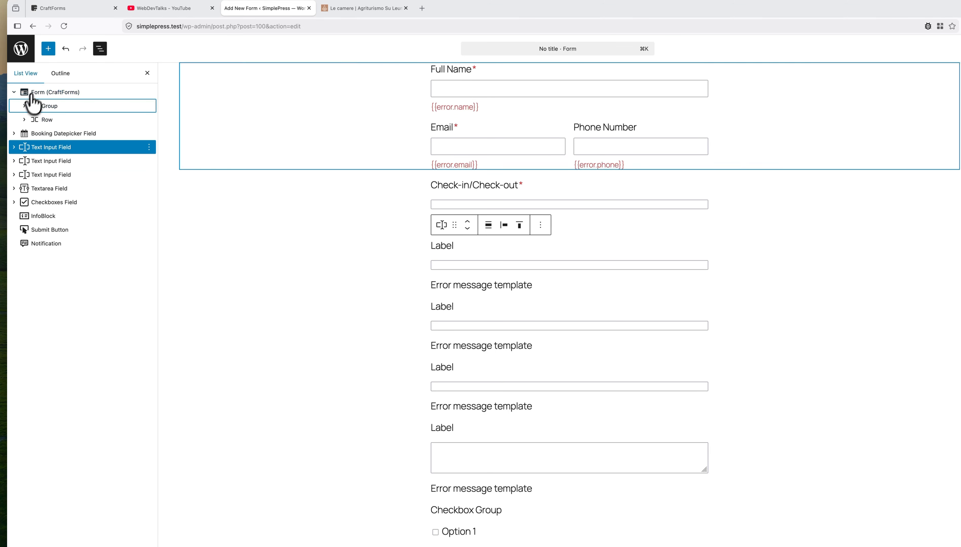
left_click(15, 93)
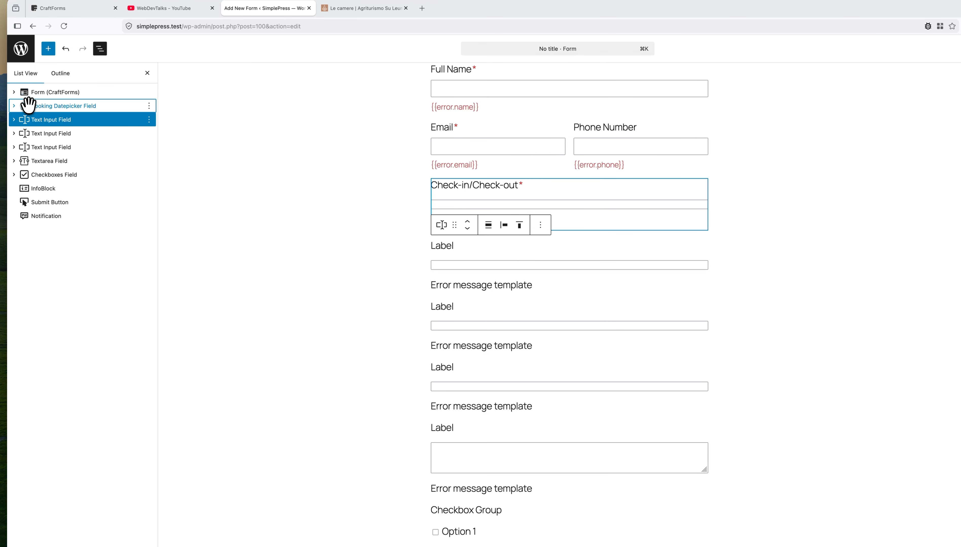
mouse_move(28, 101)
left_mouse_down()
mouse_move(33, 110)
mouse_move(35, 93)
left_mouse_up()
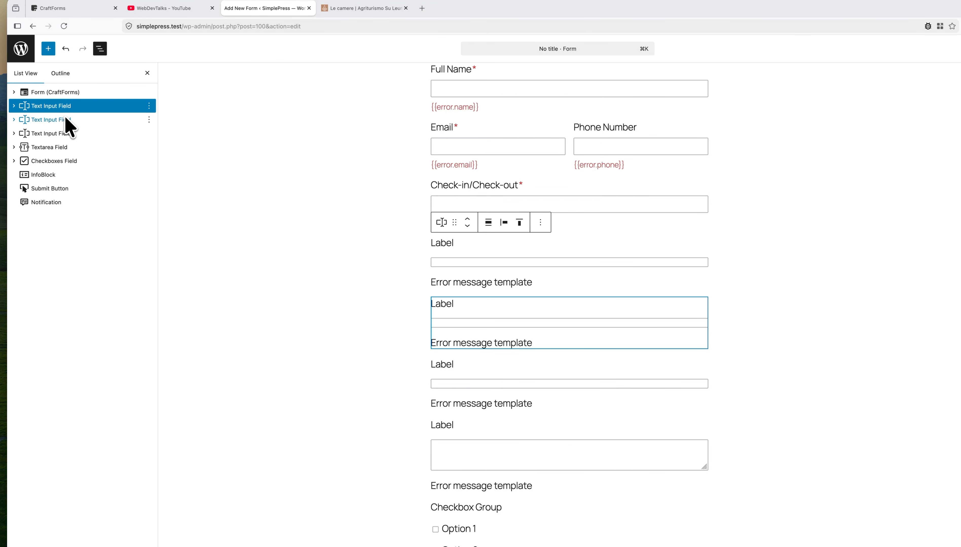
left_click(14, 93)
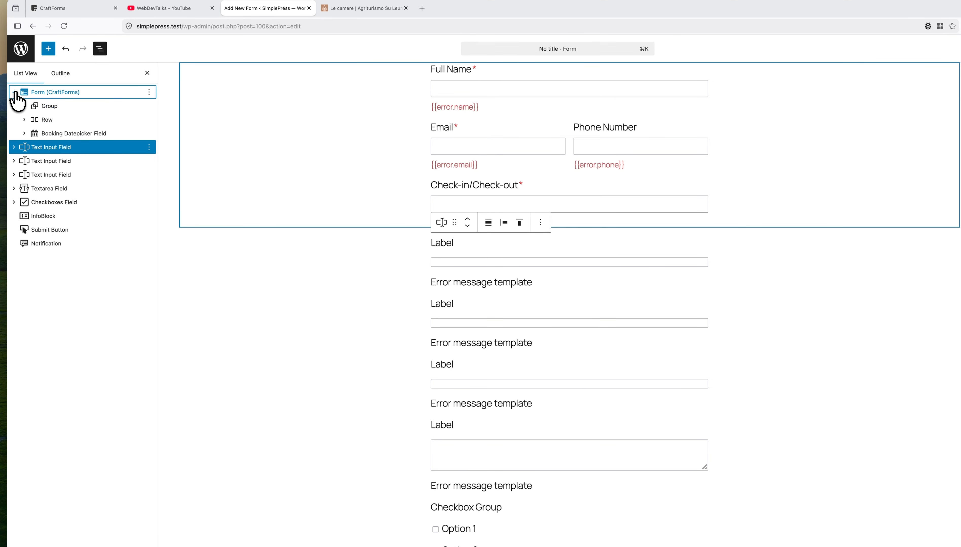
left_click(149, 133)
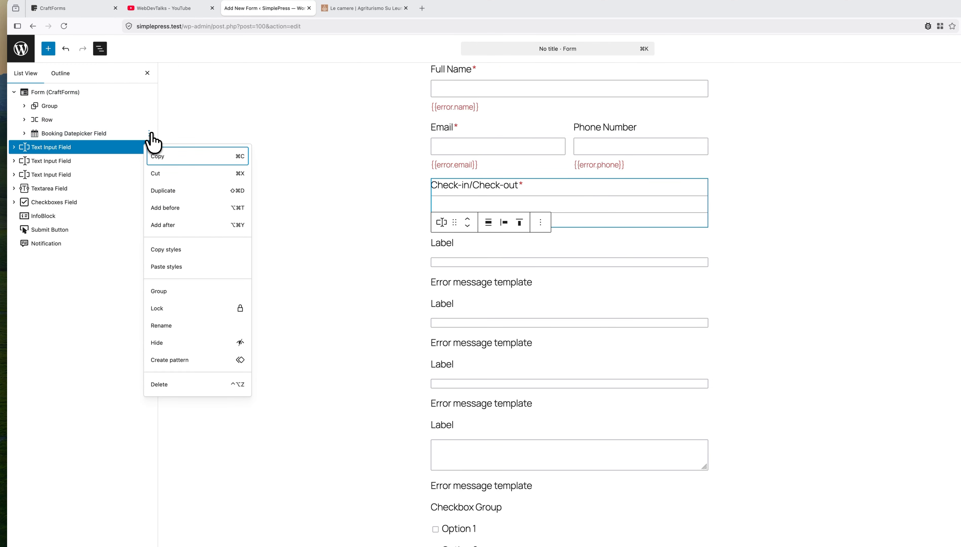
left_click(168, 292)
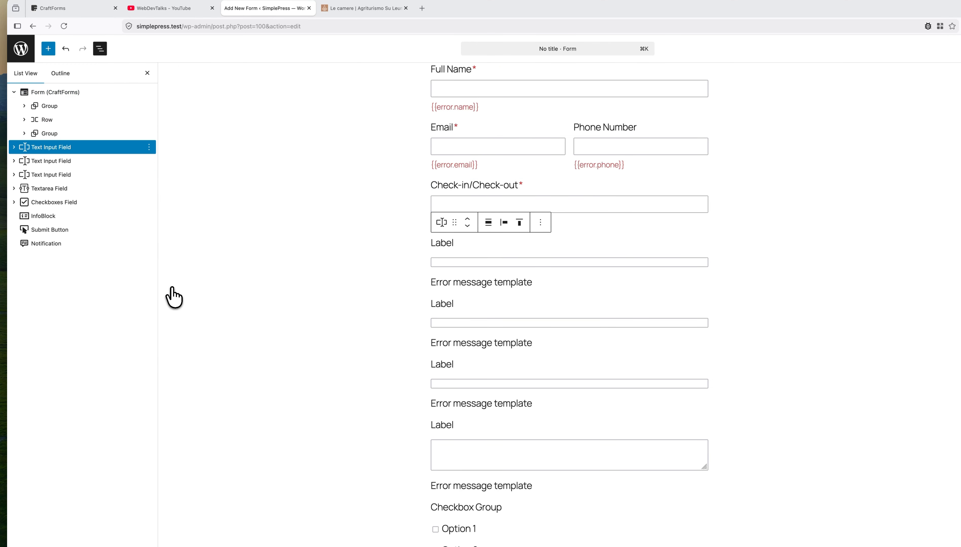
Wrap the first unconfigured Text Input Field below the Form (CraftForms) block in a Group
left_click(14, 92)
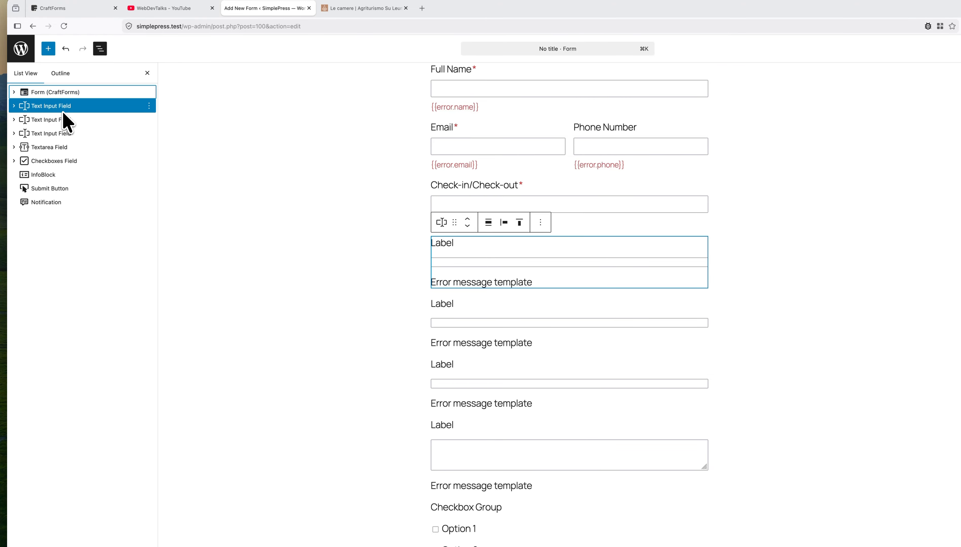
left_click(149, 106)
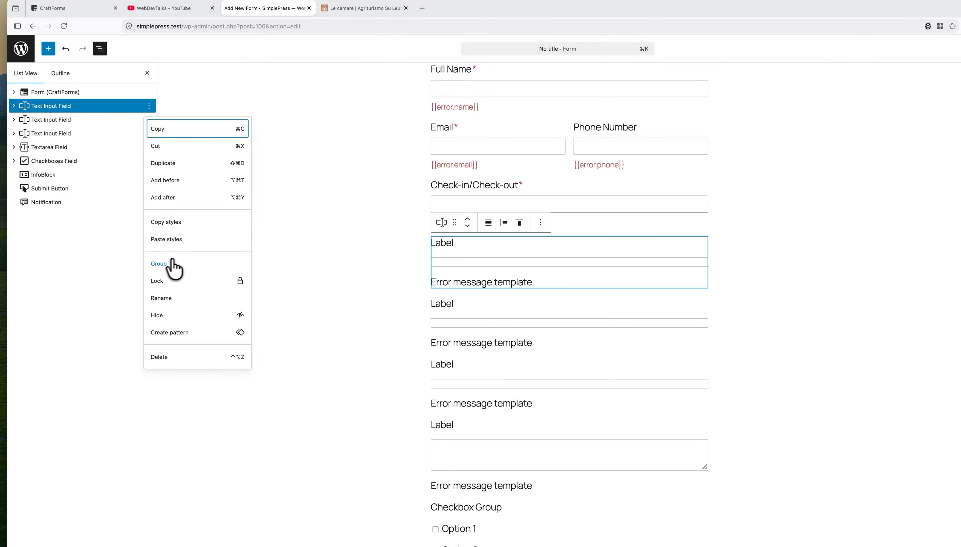
left_click(159, 266)
left_click(14, 107)
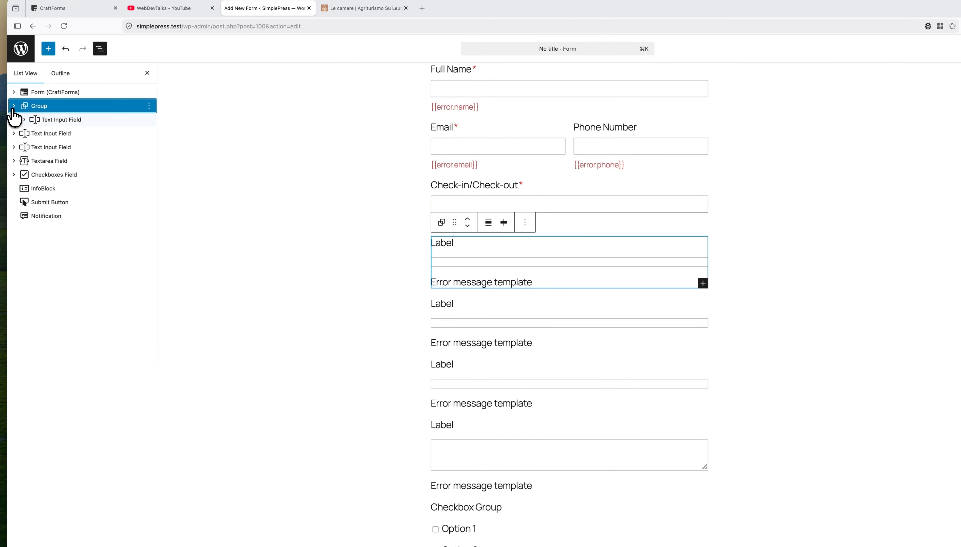
Configure the grouped text input with field name "adults", label "Adults" and input type Number, making it required with a minimum value of 1
left_click(61, 119)
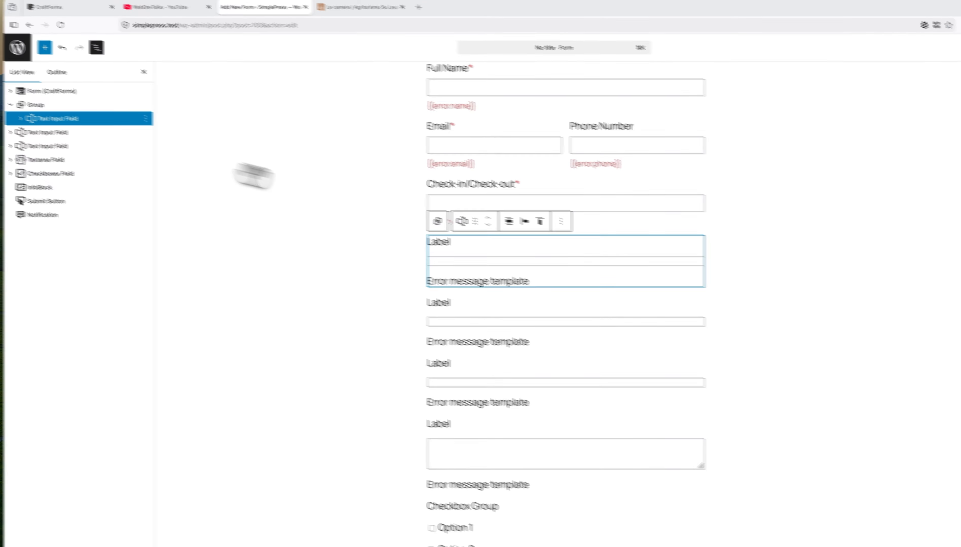
left_click(906, 286)
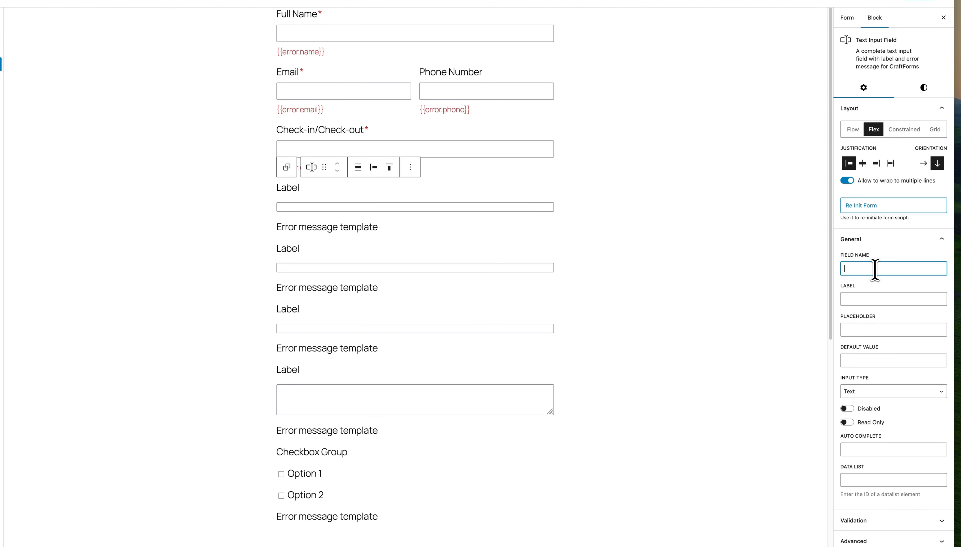
type("adults")
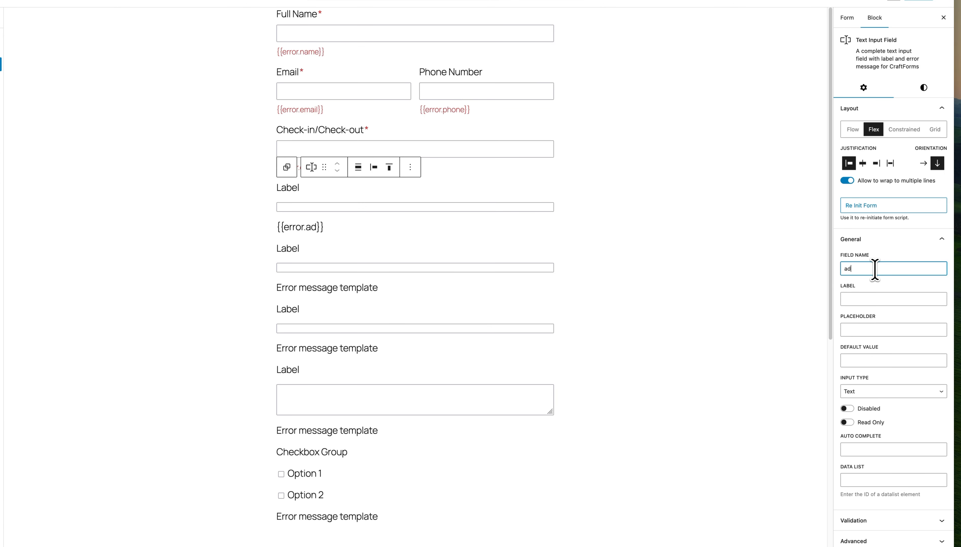
key("Tab")
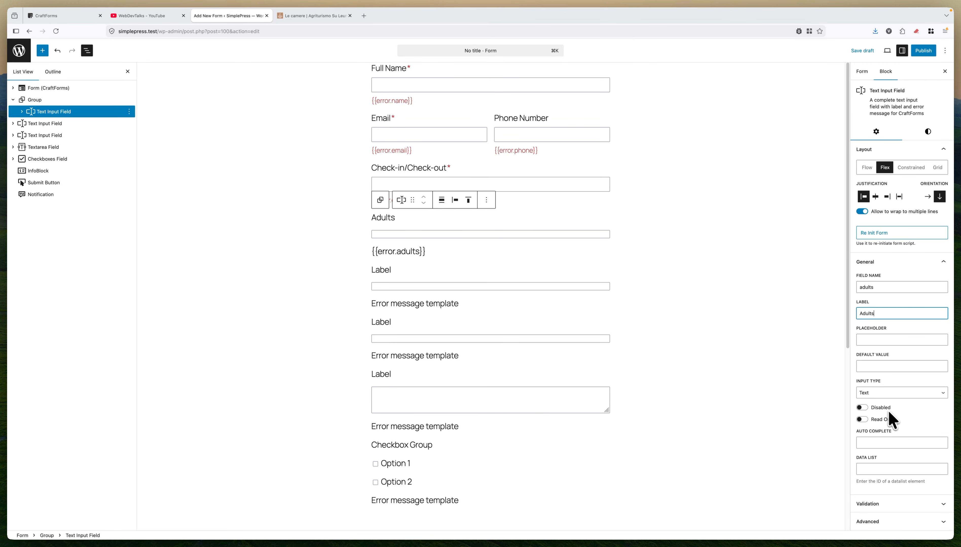
left_click(904, 393)
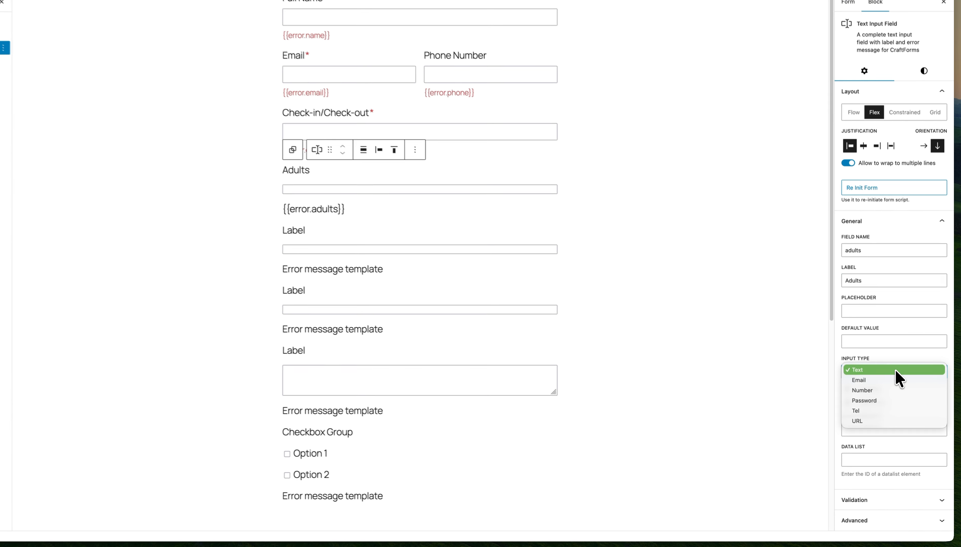
left_click(888, 410)
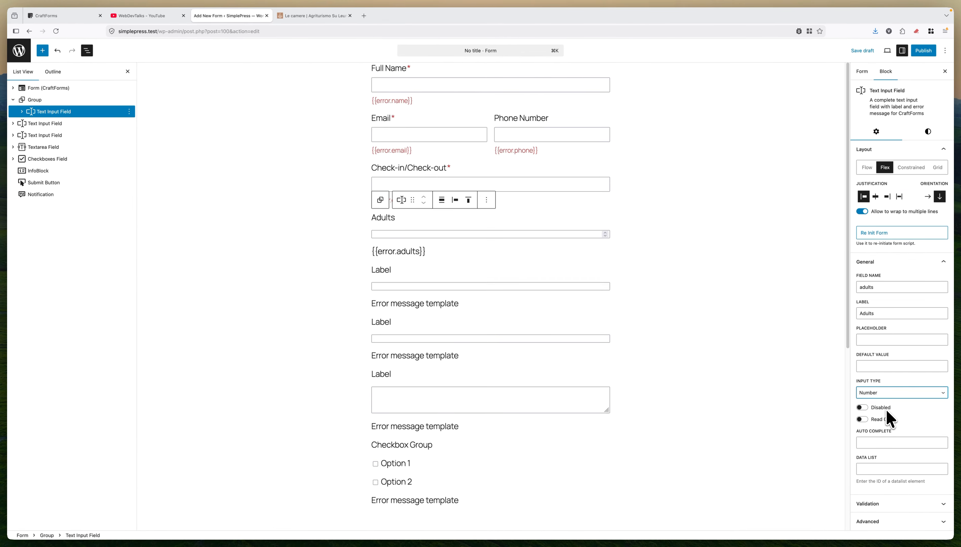
left_click(874, 505)
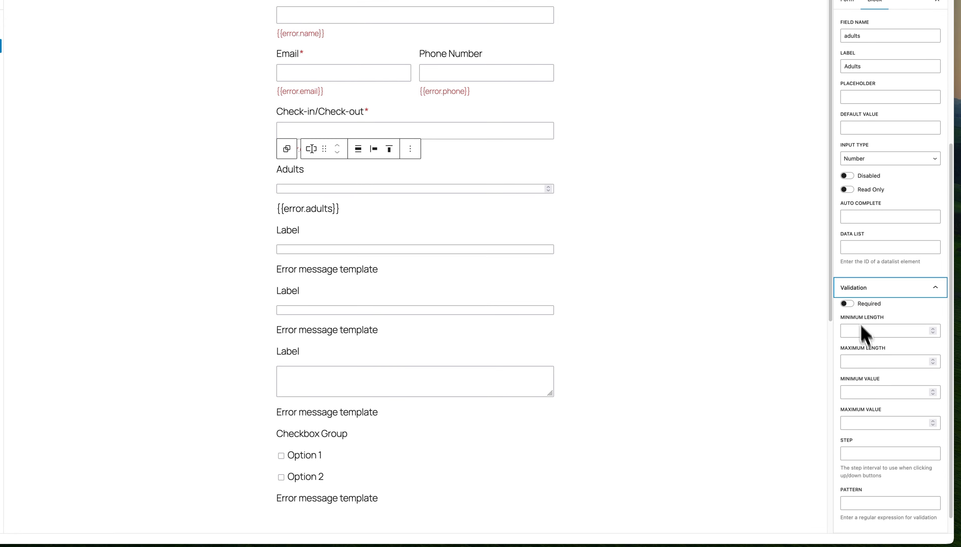
left_click(863, 333)
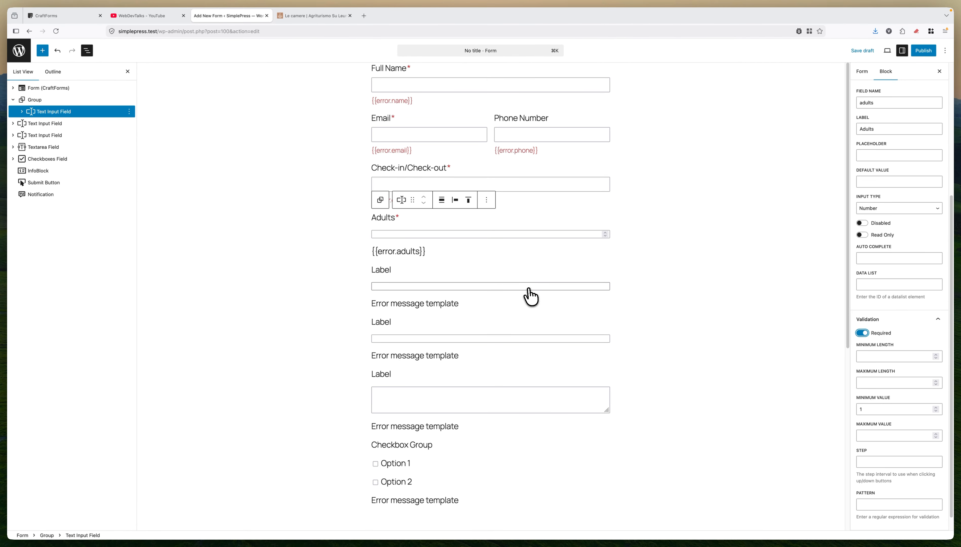
Delete the two unconfigured Text Input Fields that follow the Adults field
left_click_drag(41, 123, 42, 146)
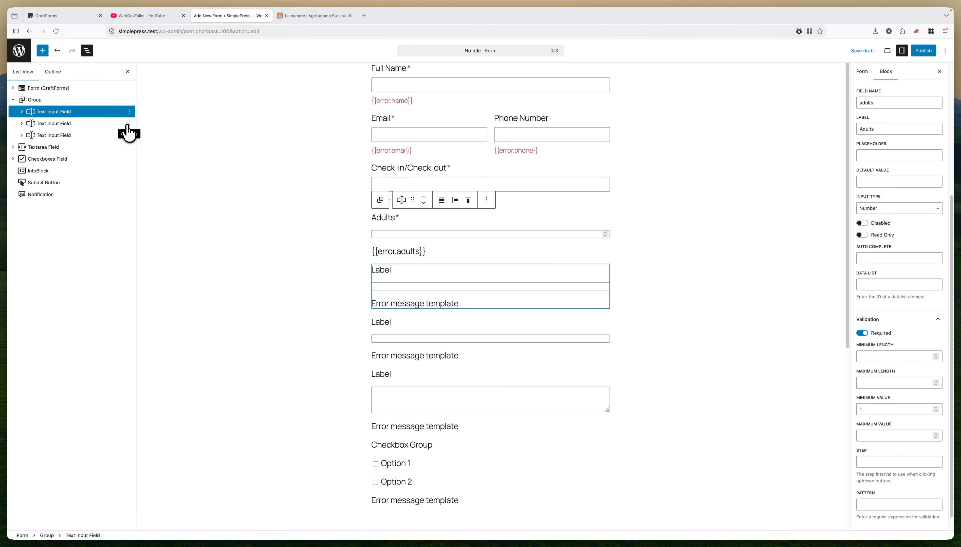
left_click(129, 124)
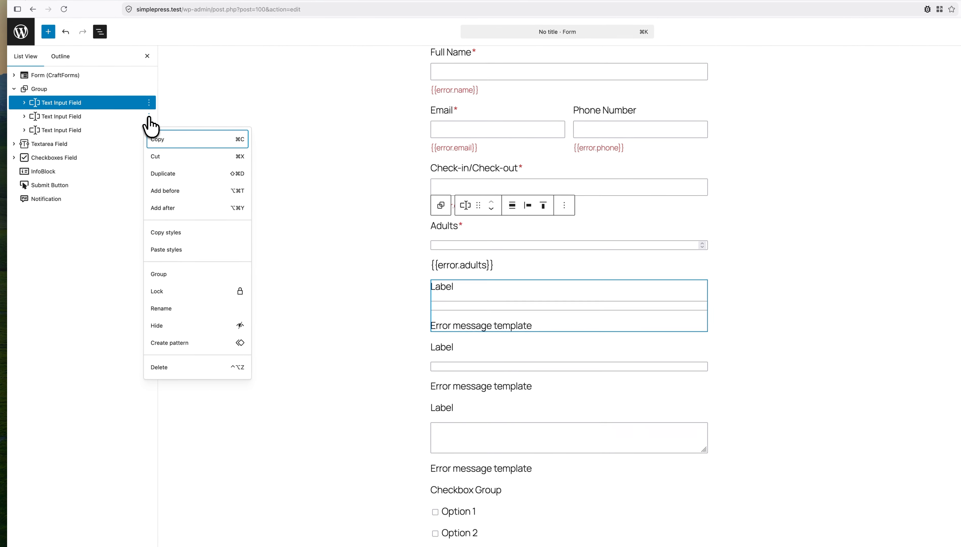
left_click(159, 367)
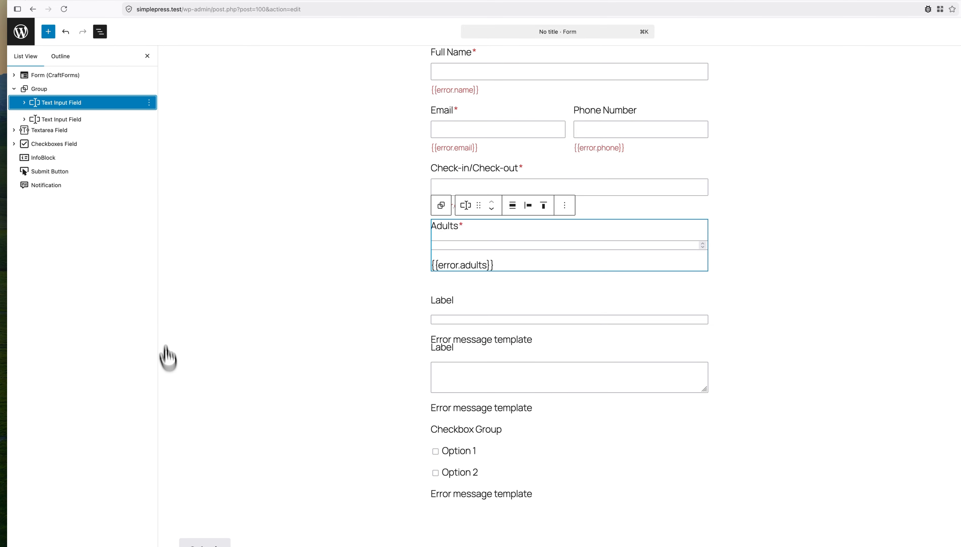
left_click(149, 116)
left_click(159, 367)
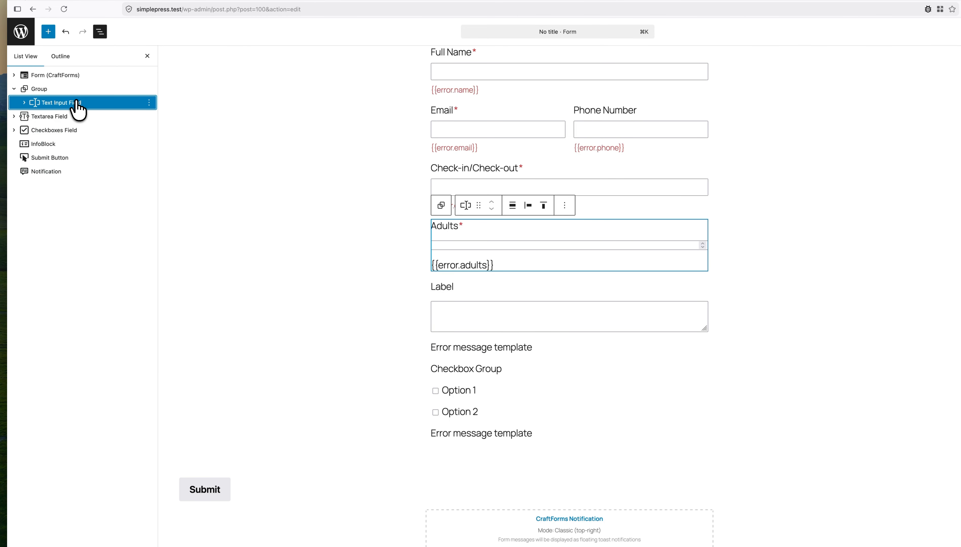
Nest the Adults group inside the Form (CraftForms) block and duplicate the Adults field within that group
left_click_drag(76, 102, 22, 90)
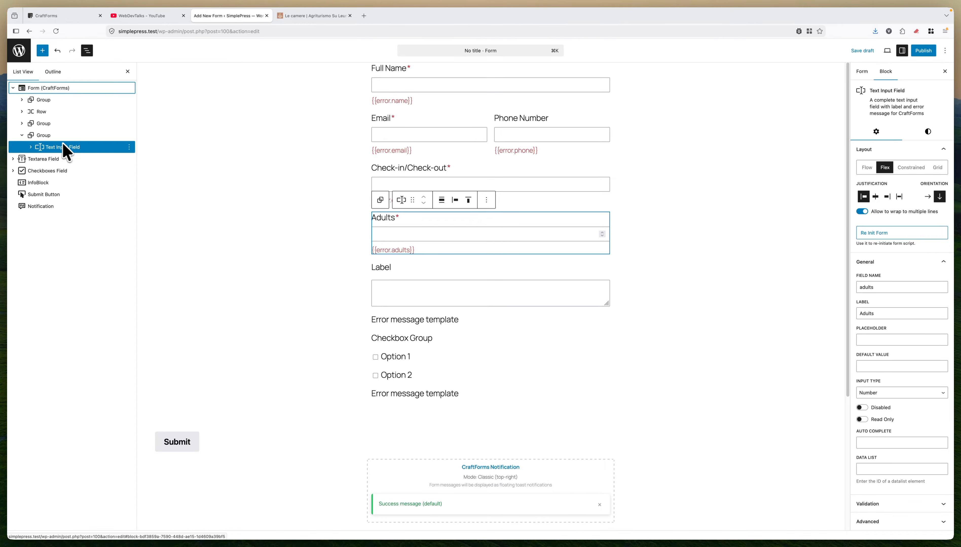
left_click(129, 147)
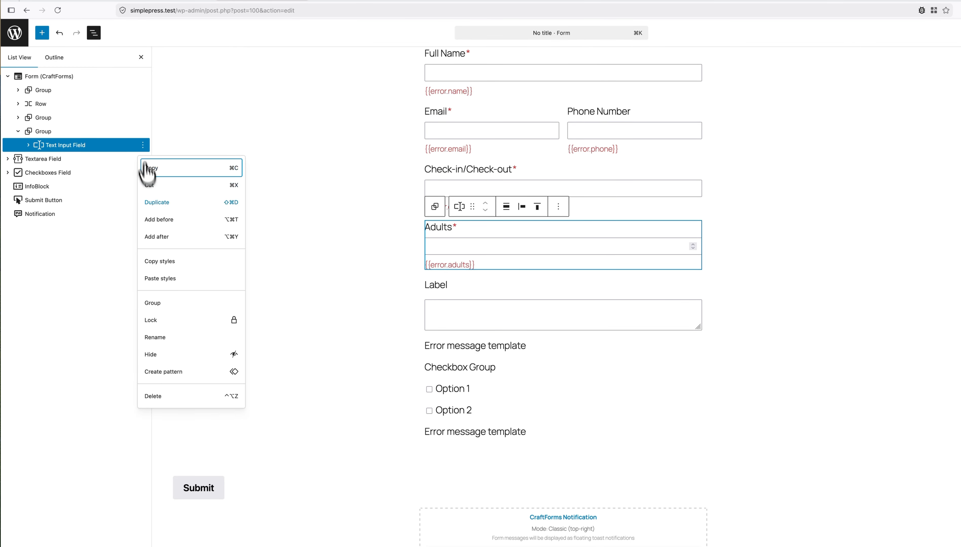
left_click(179, 209)
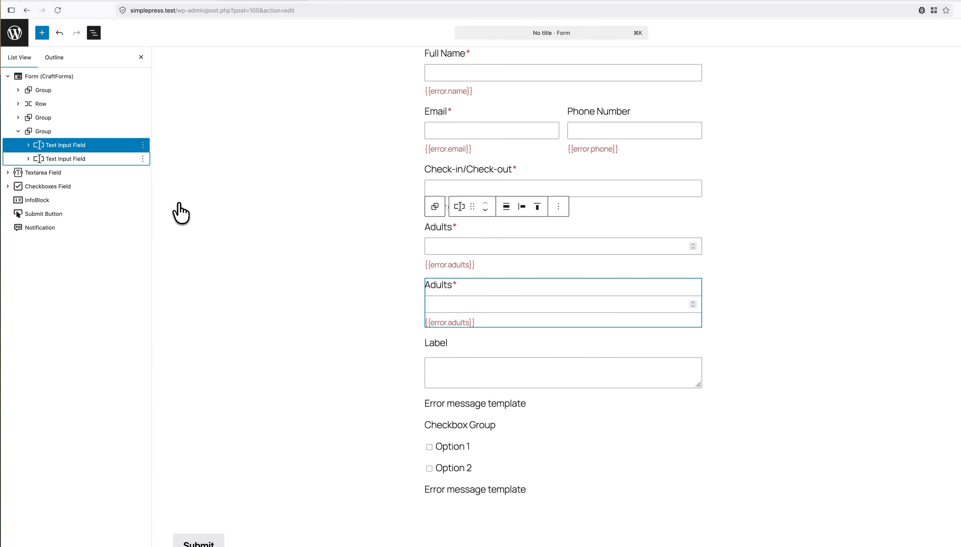
Set the duplicated field's name to "children" and label to "Children (3-6)", checking the rooms page form for the age range, and make it optional
left_click(78, 157)
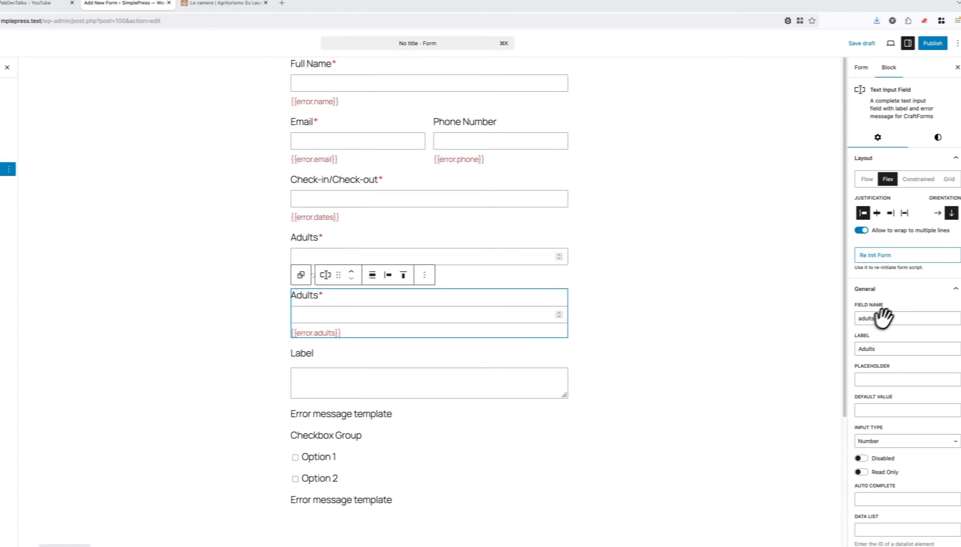
left_click_drag(873, 319, 839, 317)
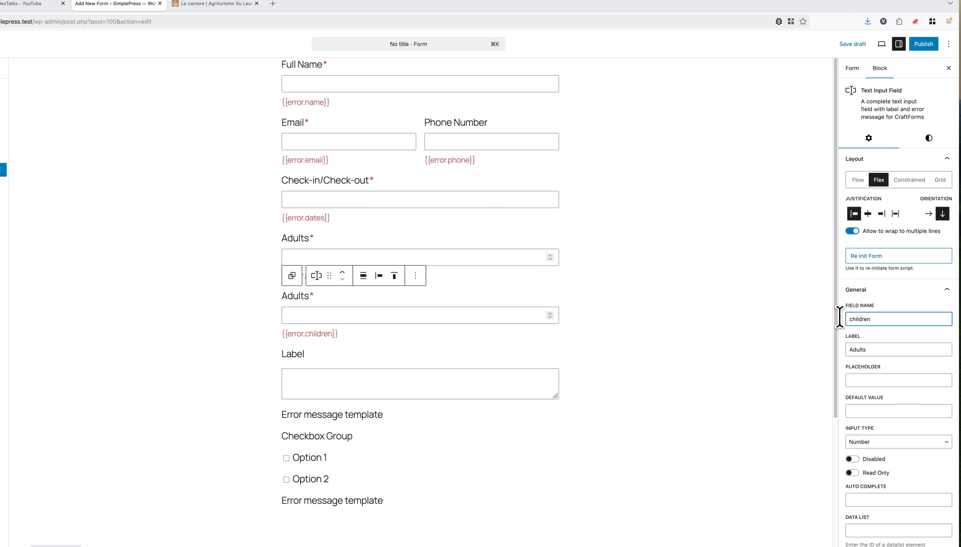
left_click(189, 3)
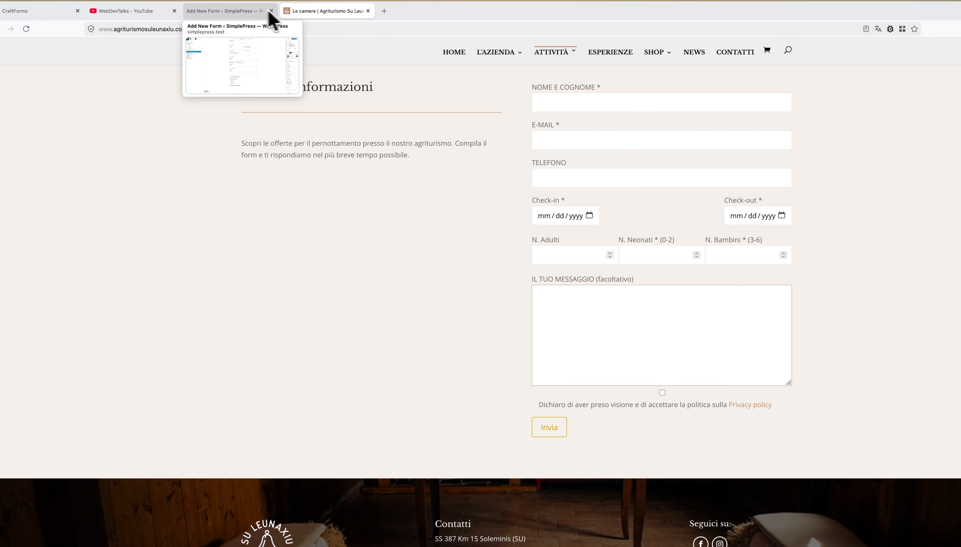
left_click(248, 12)
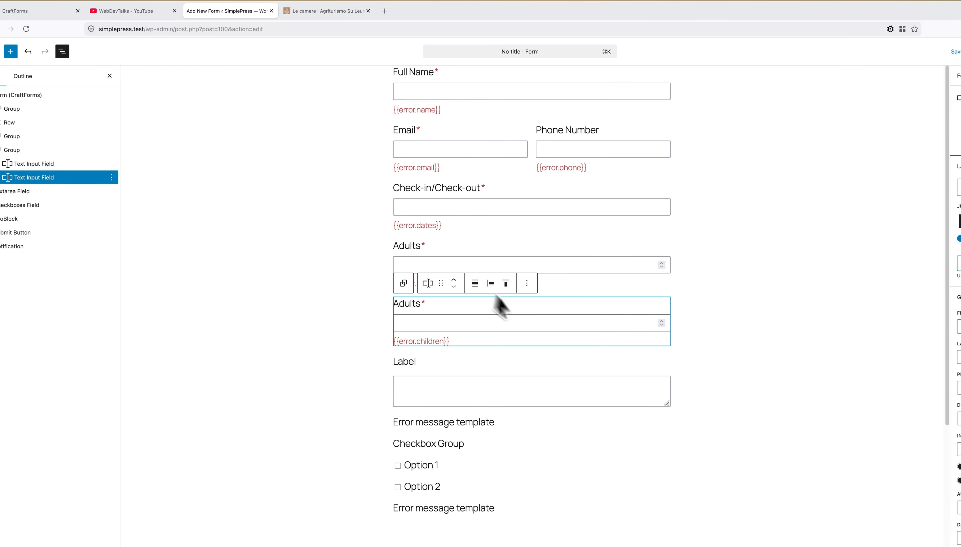
left_click_drag(960, 357, 958, 356)
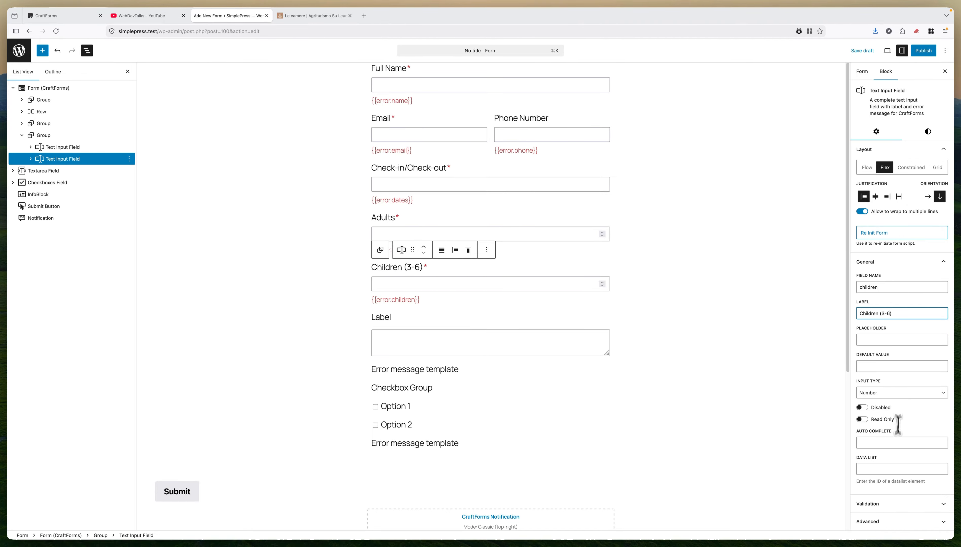
left_click(873, 504)
left_click(855, 310)
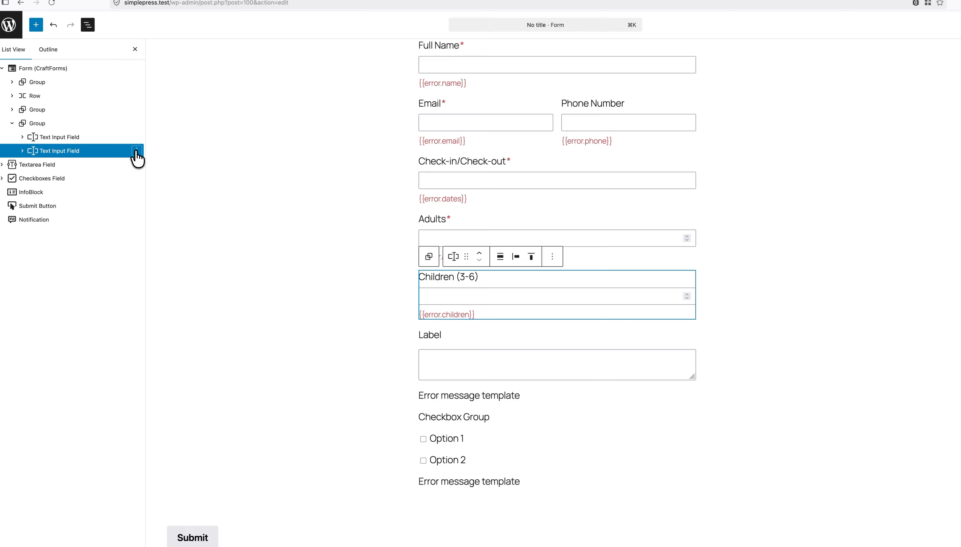
Duplicate the Children field within its group and change the copy's label to "Newborns (0-2)"
left_click(136, 152)
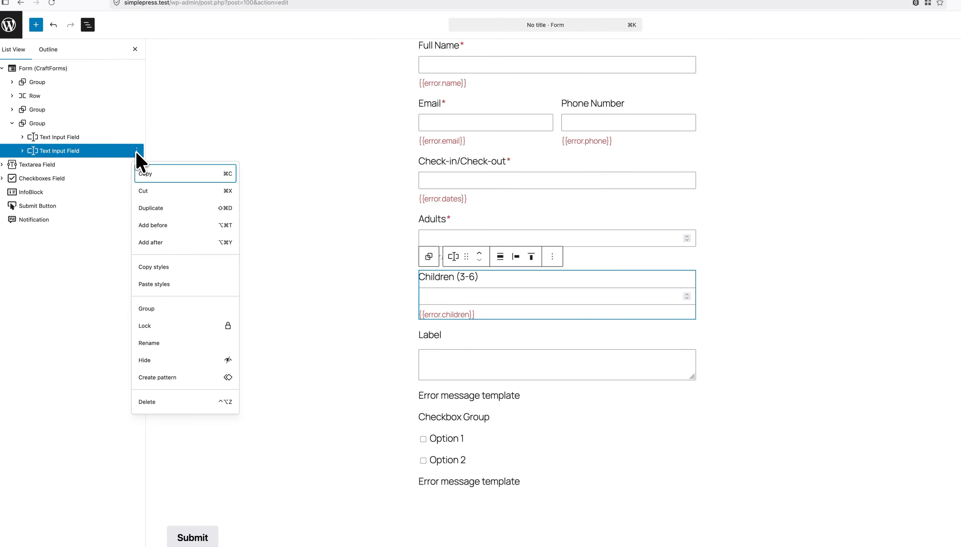
left_click(154, 209)
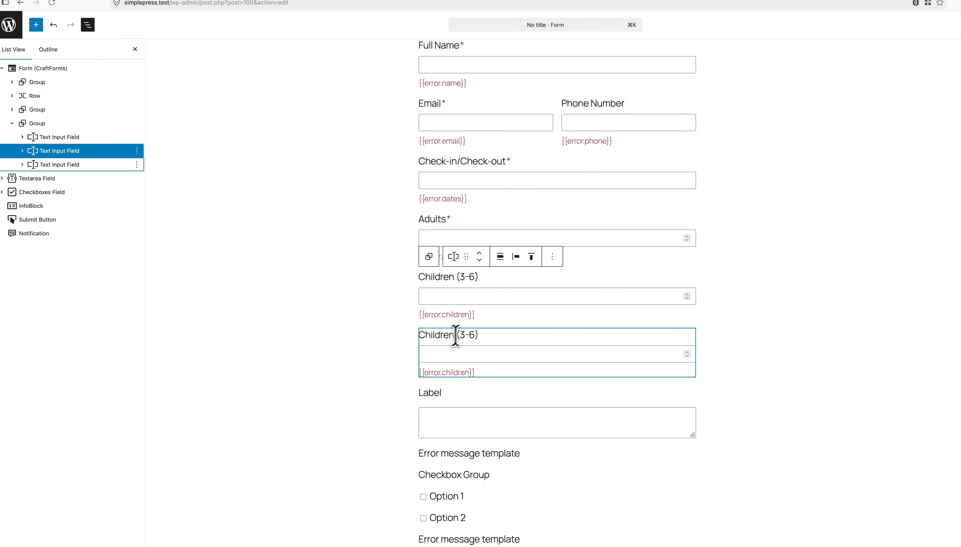
double_click(444, 338)
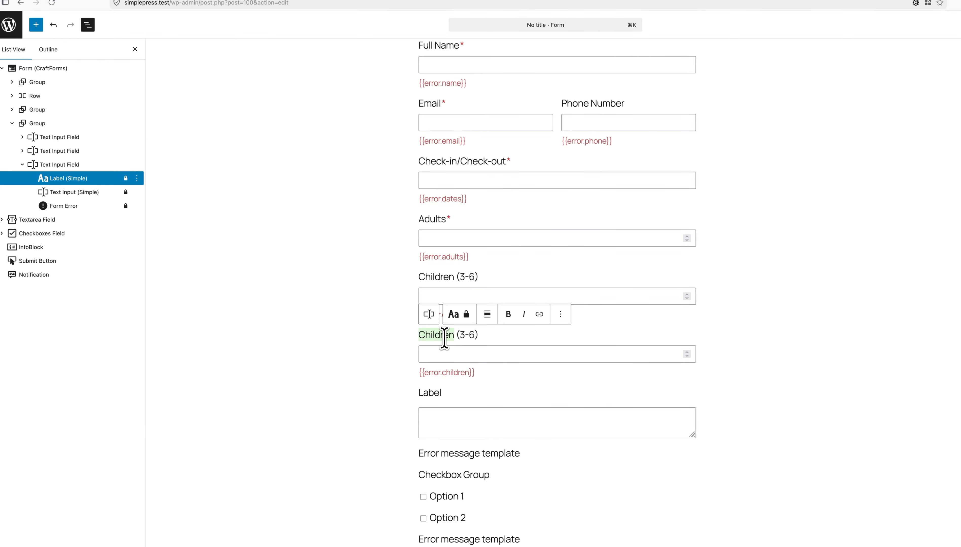
type("N")
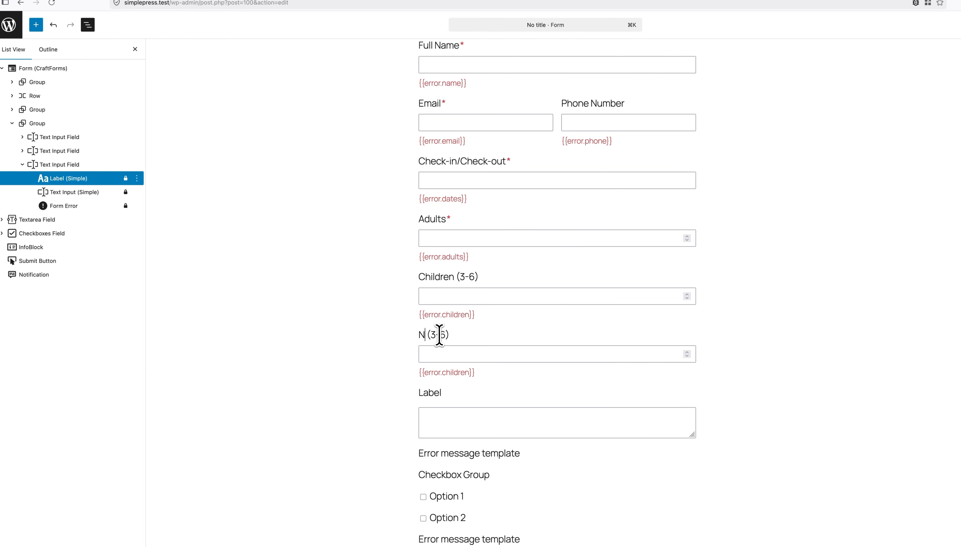
type("ewborns")
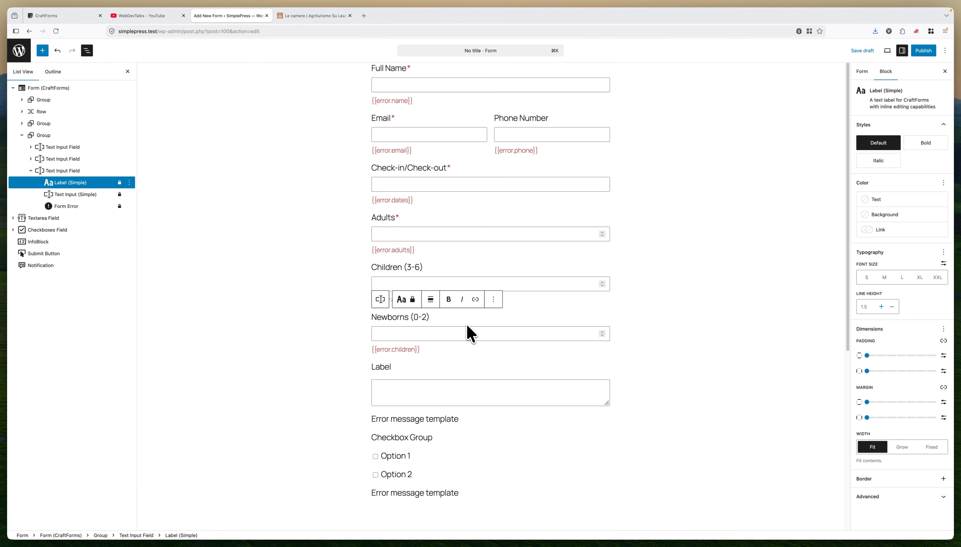
Set the field name of the Newborns text input to "newborns"
left_click(442, 317)
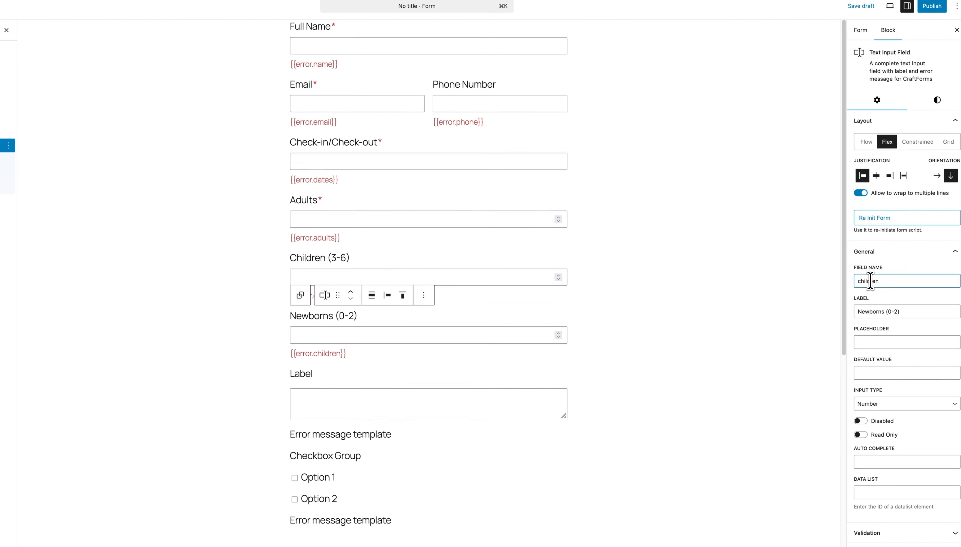
double_click(871, 281)
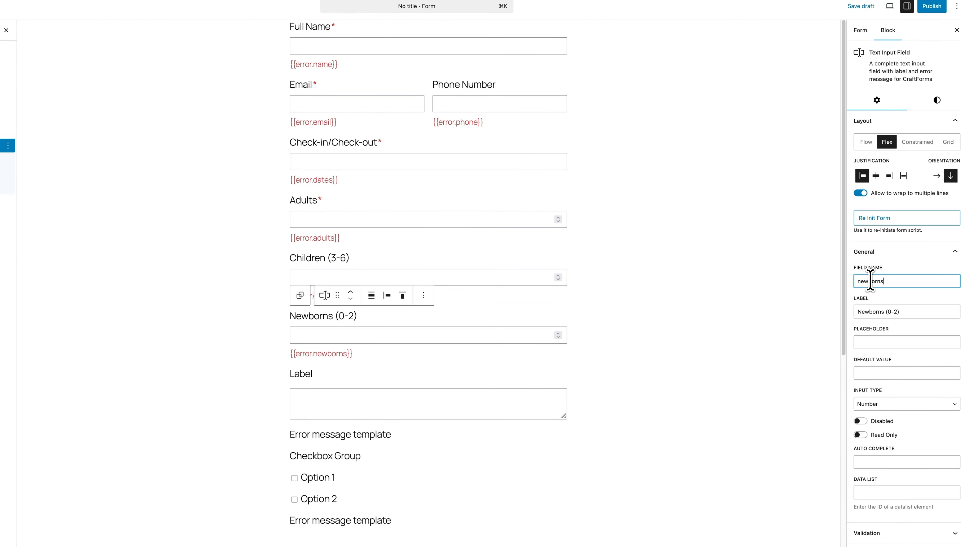
type("newborns")
Convert the group holding the Adults, Children and Newborns fields to a Grid layout
left_click(412, 263)
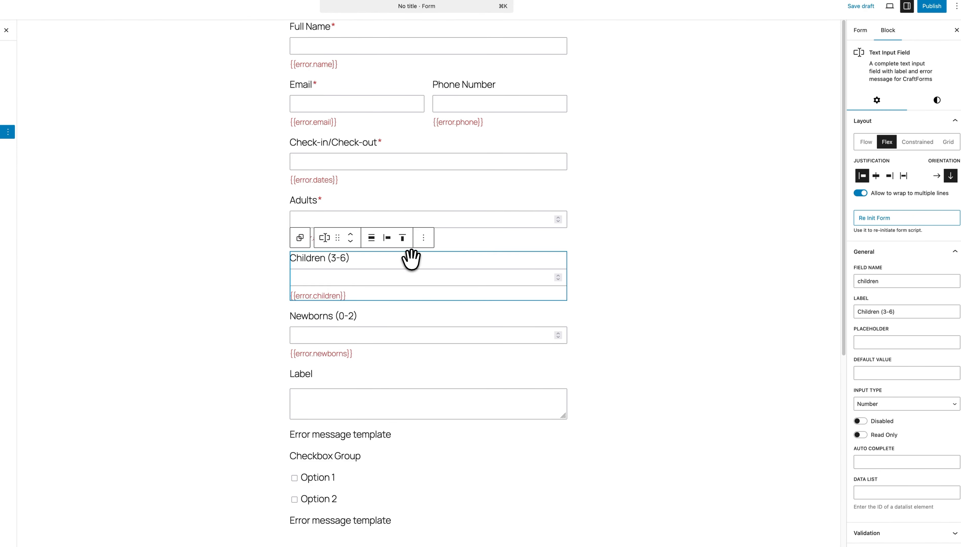
left_click(369, 315)
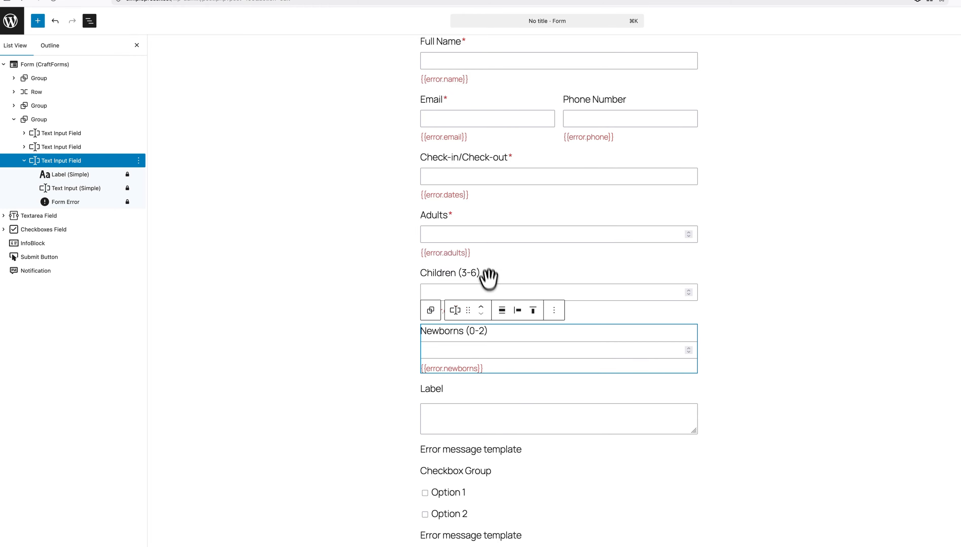
left_click(355, 258)
left_click(489, 223)
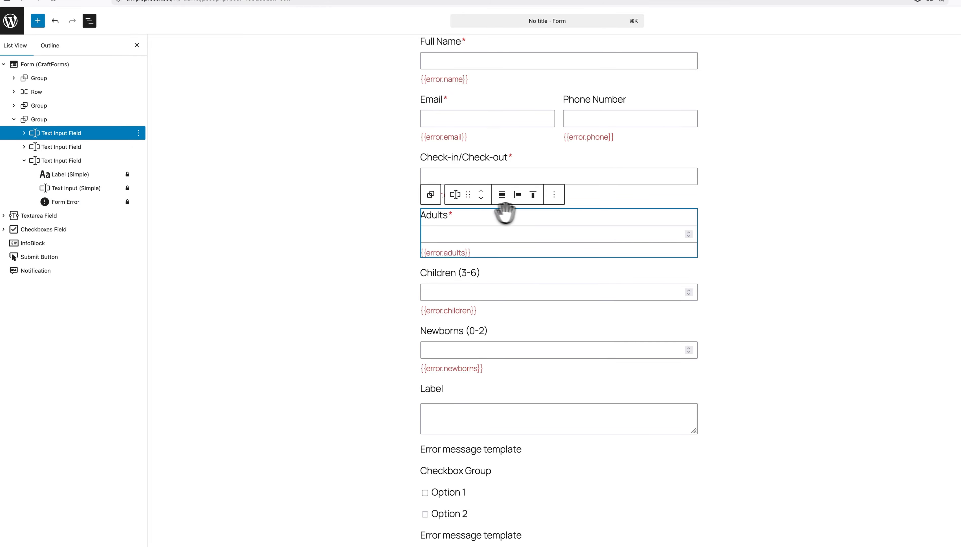
left_click(46, 119)
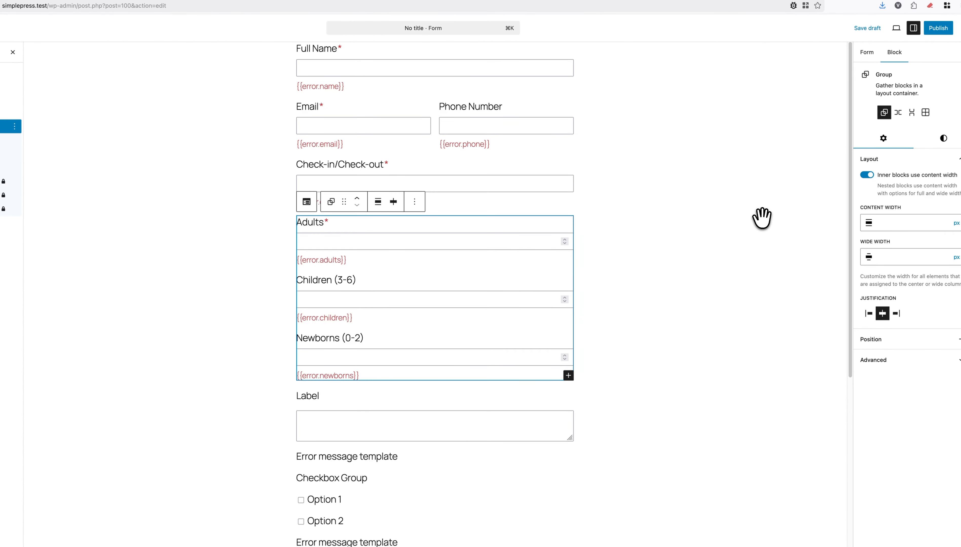
left_click(925, 112)
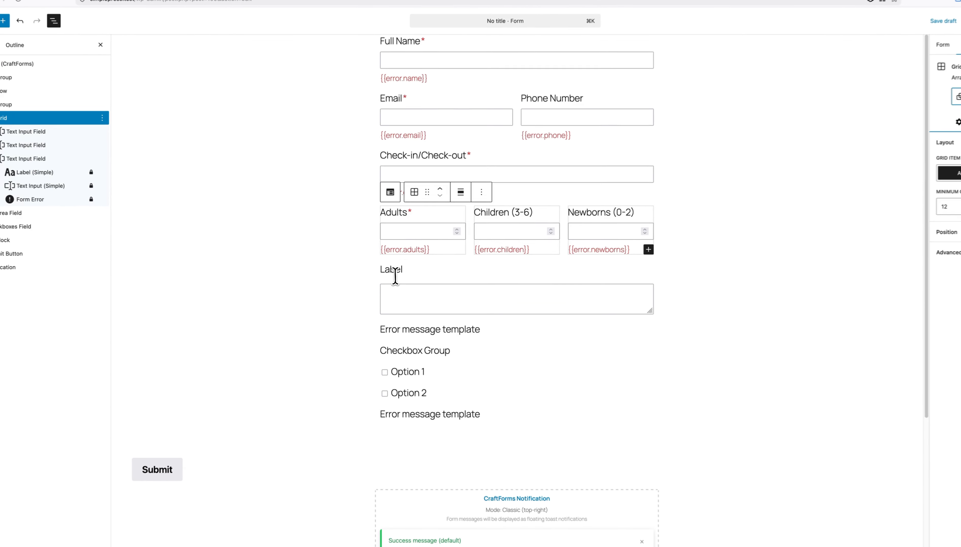
Change the textarea's label to "Message" and wrap the Textarea Field in a group
left_click(395, 274)
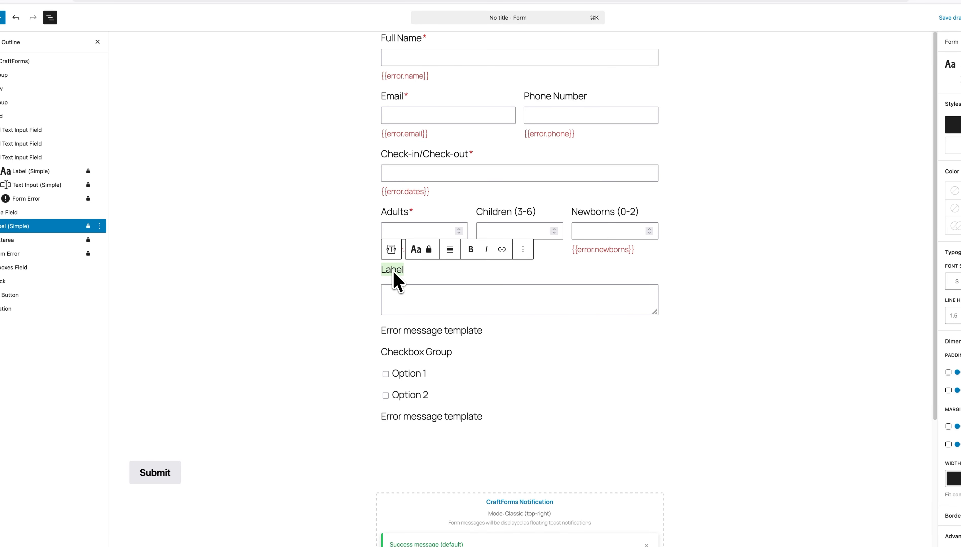
type("Mesage")
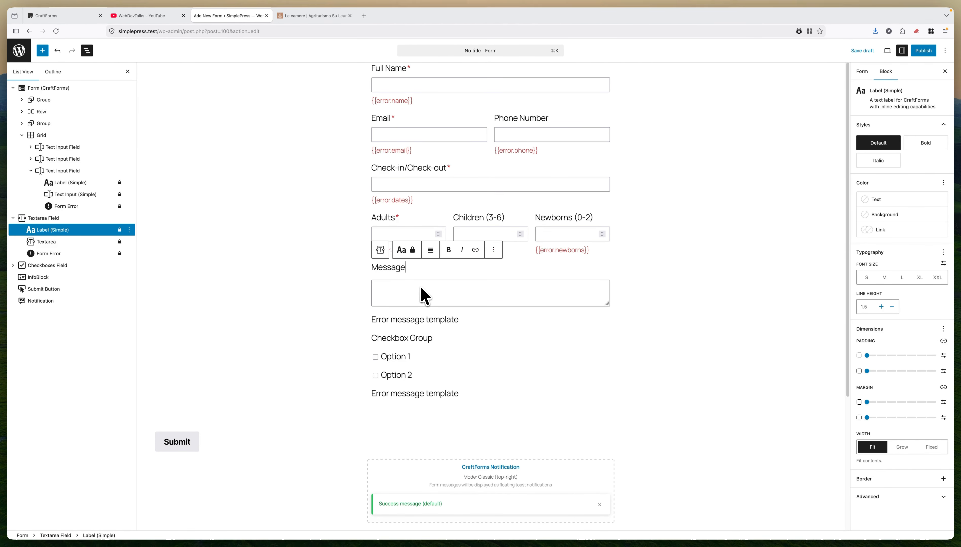
left_click(68, 217)
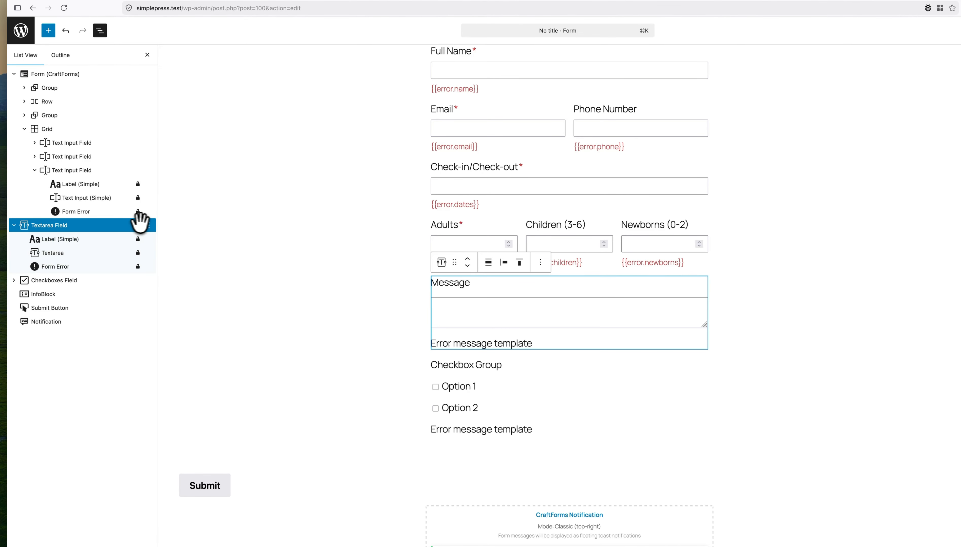
left_click(149, 226)
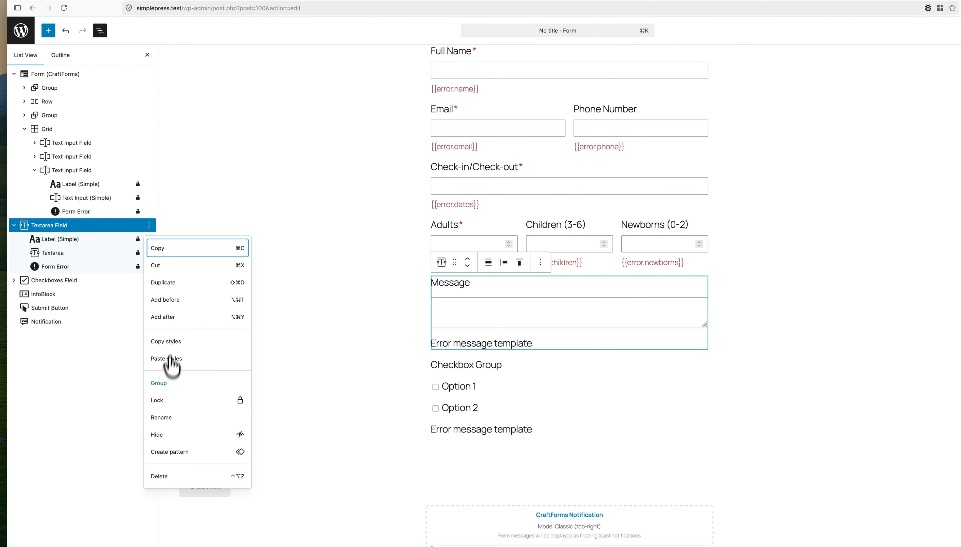
left_click(164, 383)
Move the Message group inside the Form (CraftForms) block, directly after the Grid
left_click(24, 128)
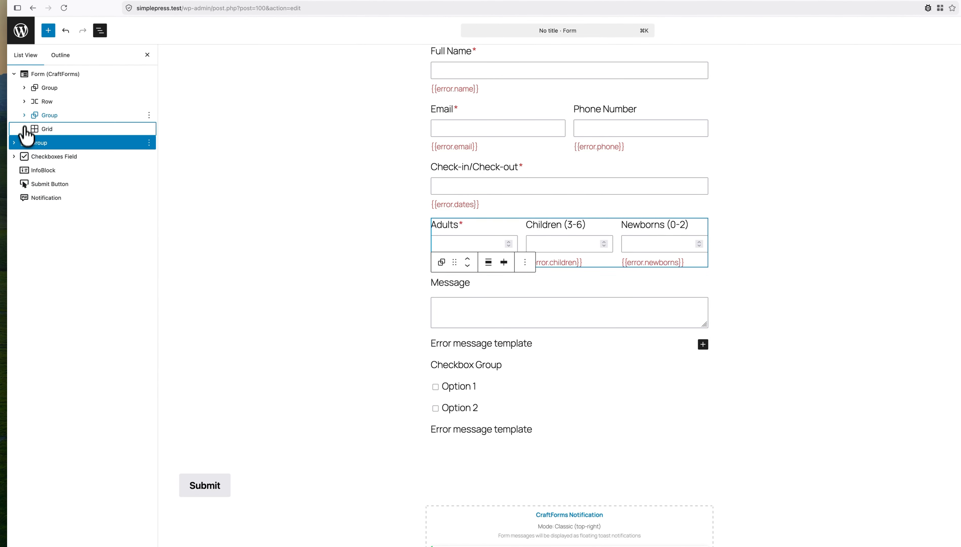
left_click(14, 74)
left_click_drag(17, 88, 32, 69)
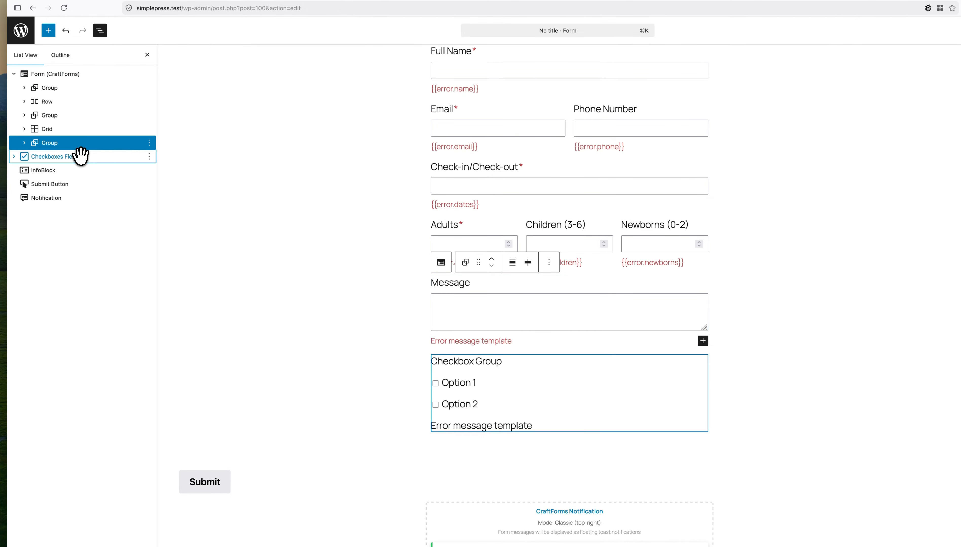
Wrap the Checkboxes Field in a group and nest it inside the Form (CraftForms) block after the Message group
left_click(77, 157)
left_click(149, 157)
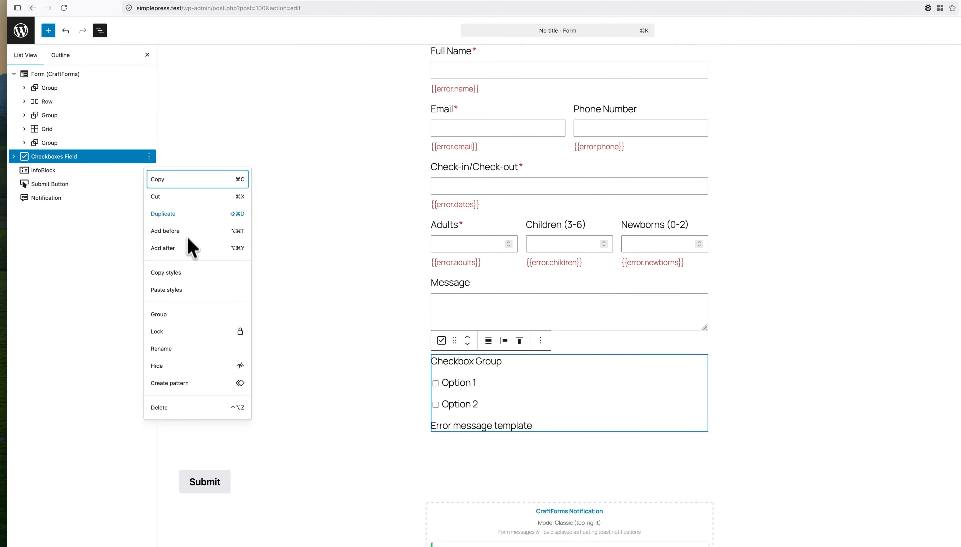
left_click(169, 315)
left_click(14, 157)
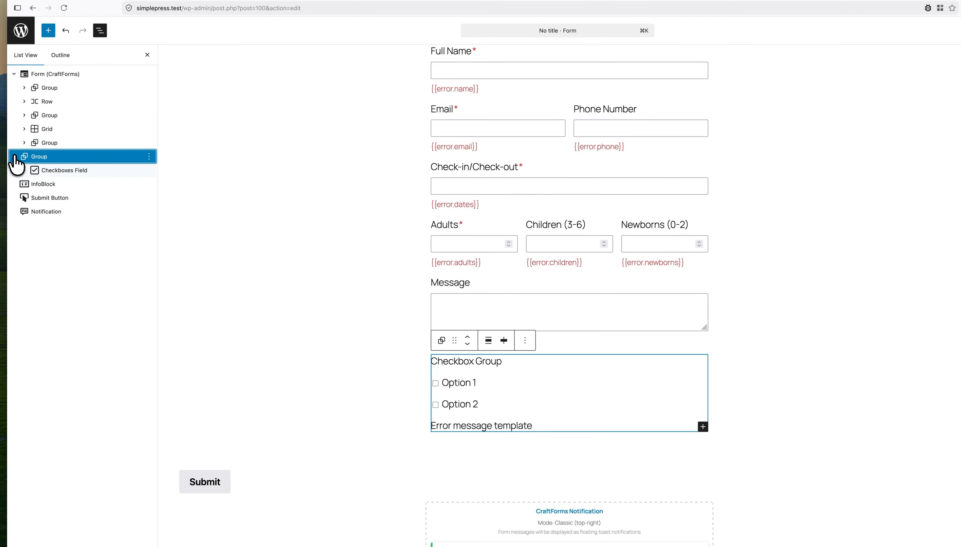
left_click(14, 73)
left_click_drag(30, 86, 39, 74)
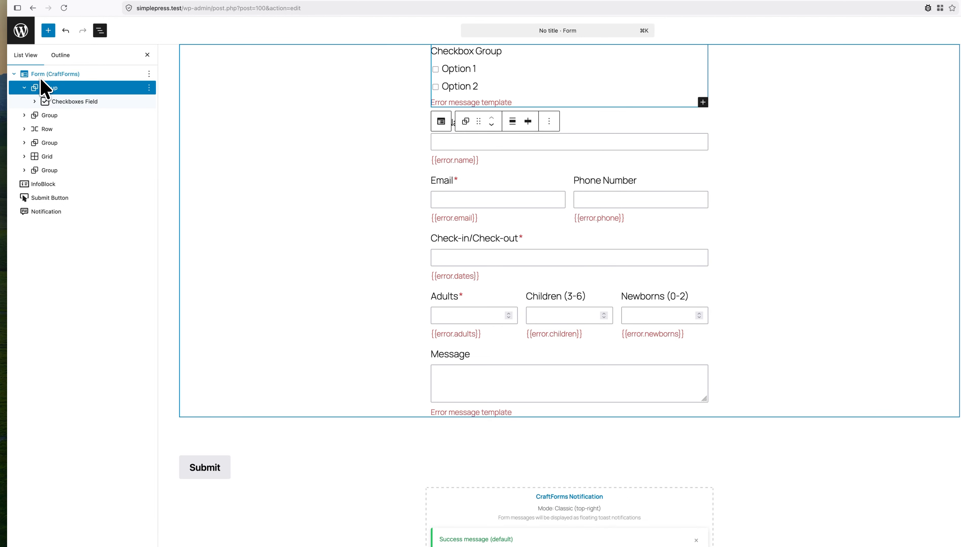
left_click_drag(47, 84, 44, 155)
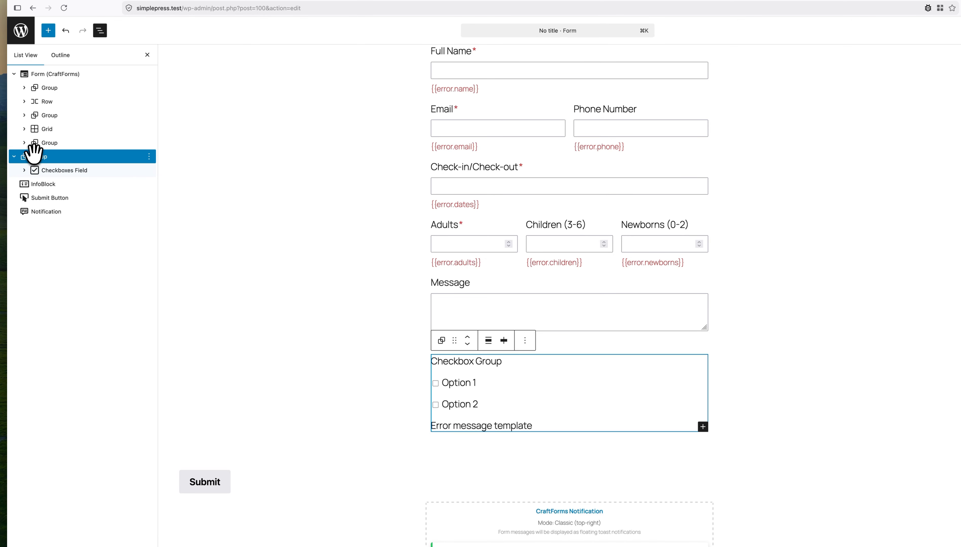
left_click_drag(34, 151, 36, 153)
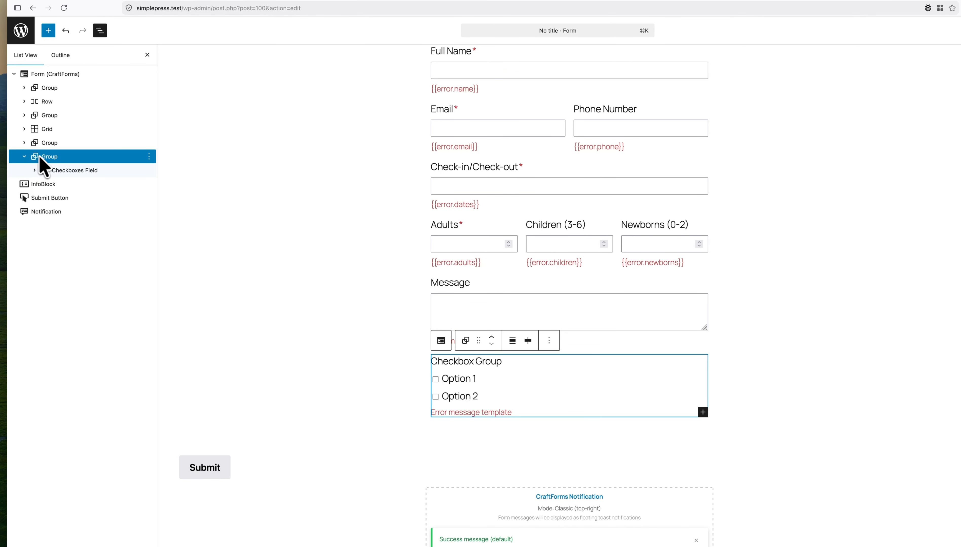
Set the label of the Checkboxes Field to "Privacy Policy"
left_click(34, 170)
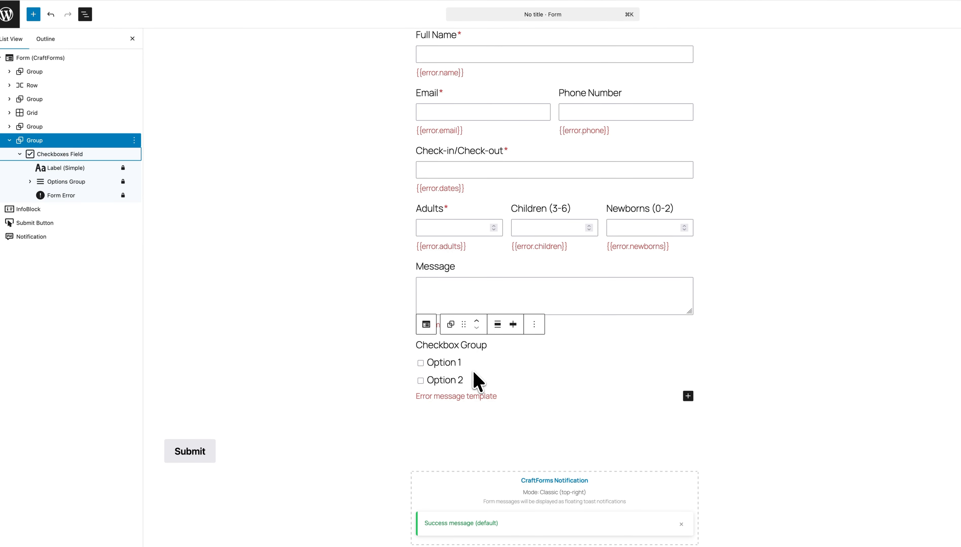
left_click(69, 172)
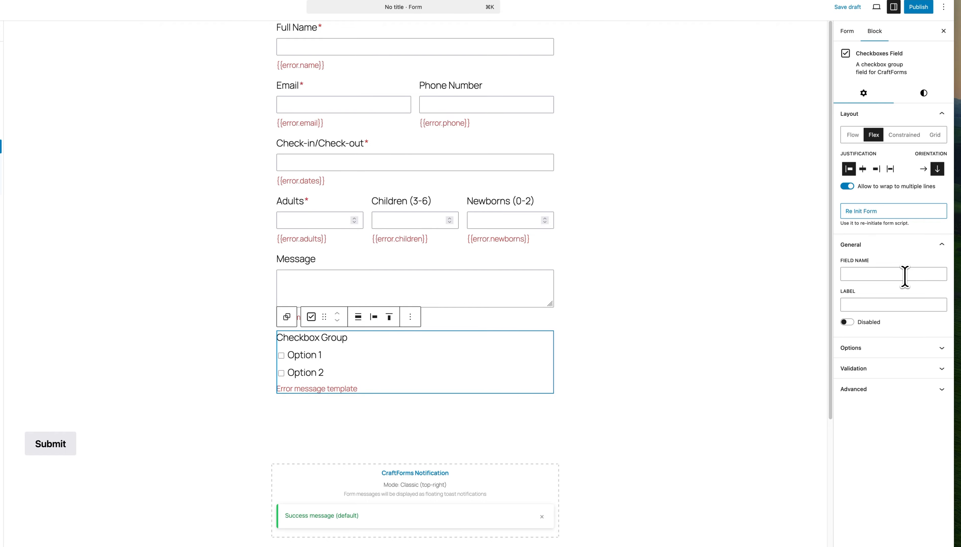
left_click(896, 275)
left_click(883, 305)
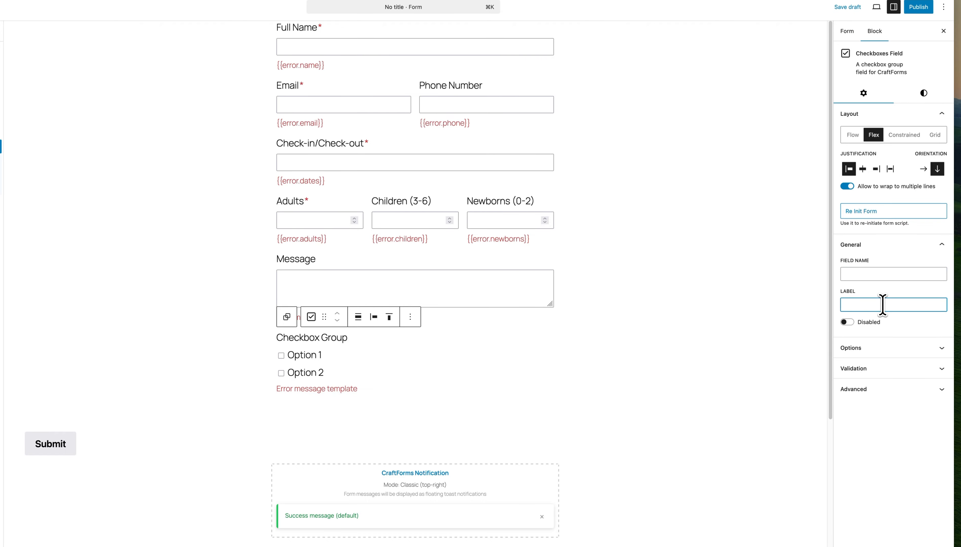
type("Privacy Policy")
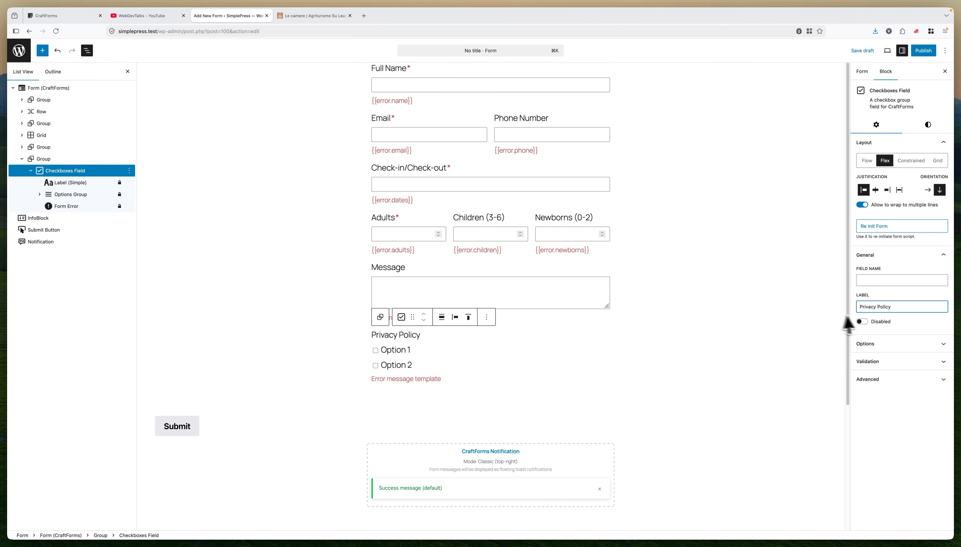
Remove both default options from the Privacy Policy checkboxes and add one new blank option
left_click(888, 344)
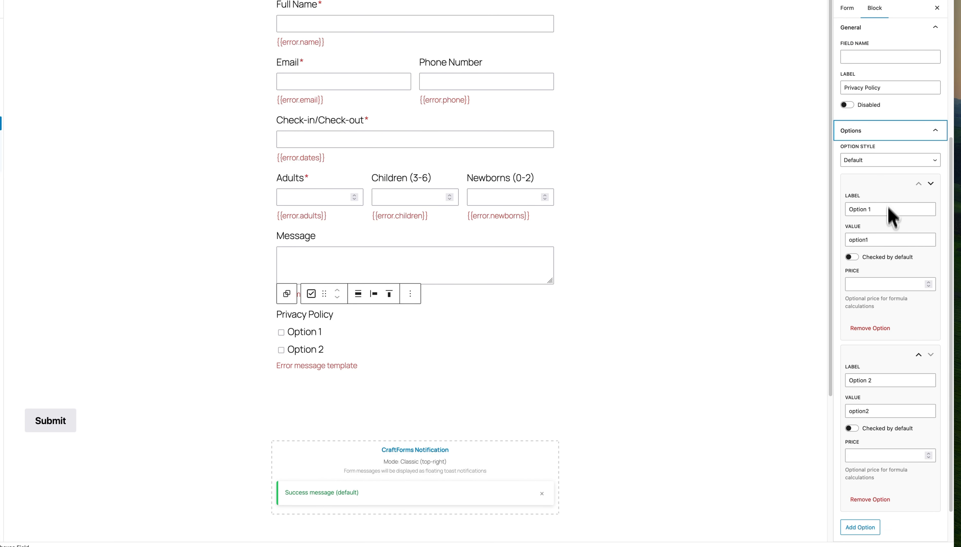
left_click(874, 500)
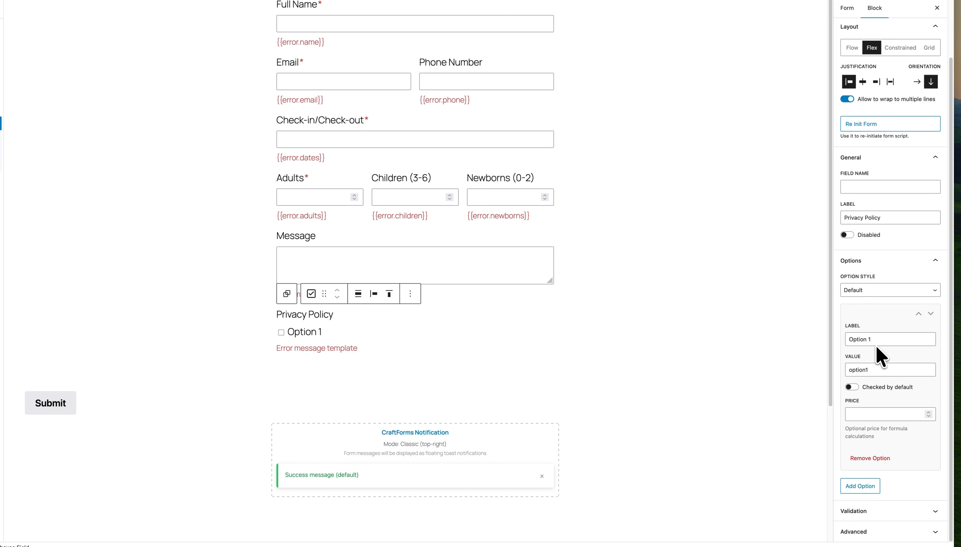
left_click(865, 458)
left_click(860, 381)
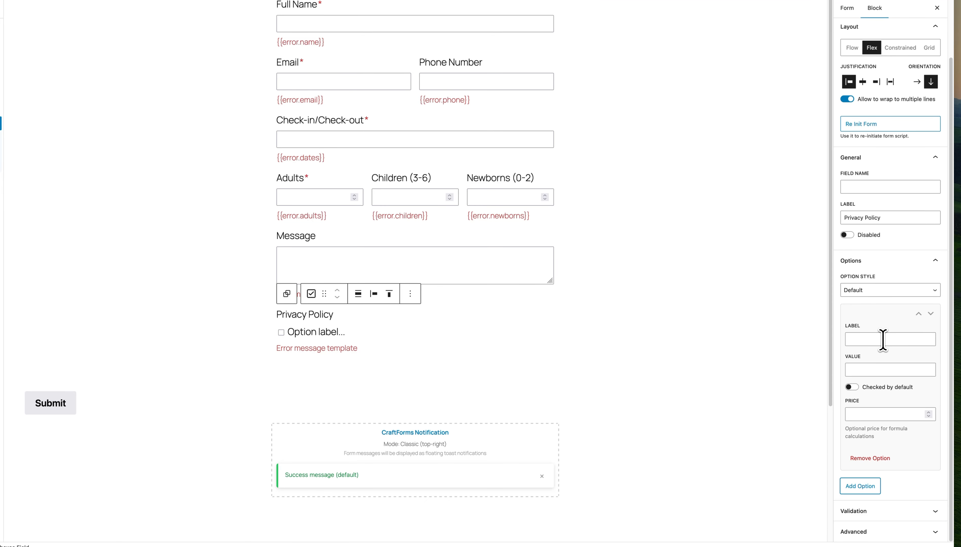
Give the new option the value "privacy" and label "You must accept our Privacy Policy", and make the checkboxes field required
left_click(883, 340)
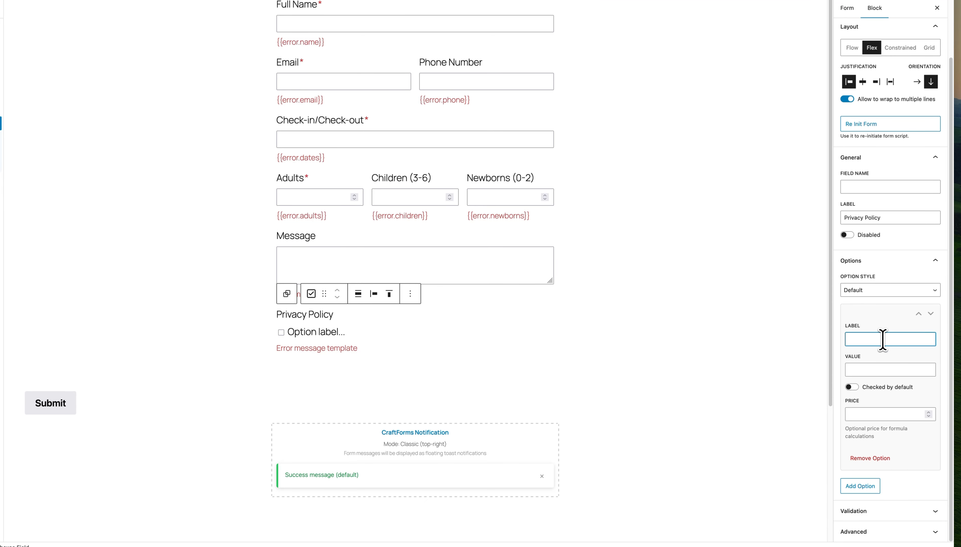
left_click(870, 372)
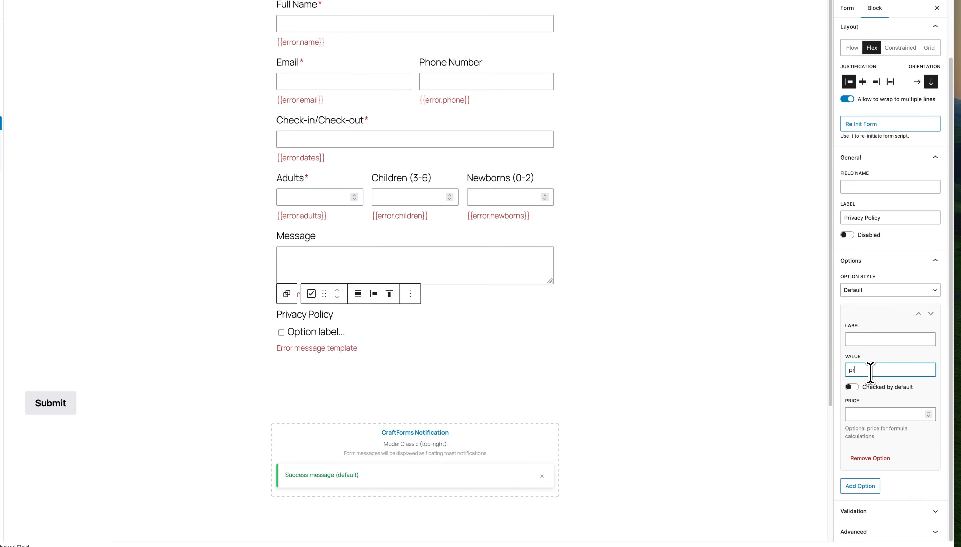
left_click(869, 340)
type("Y")
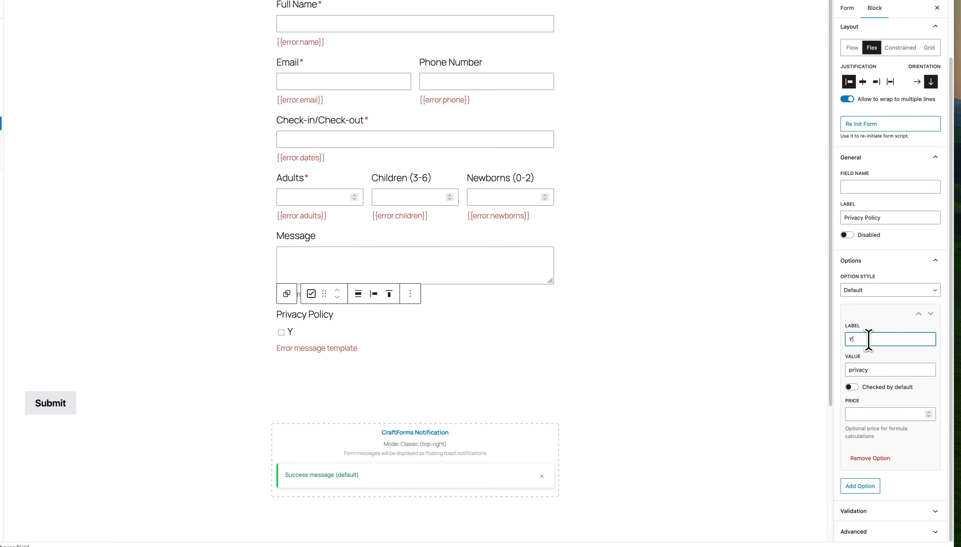
type("ou must accept our Privacy Policy")
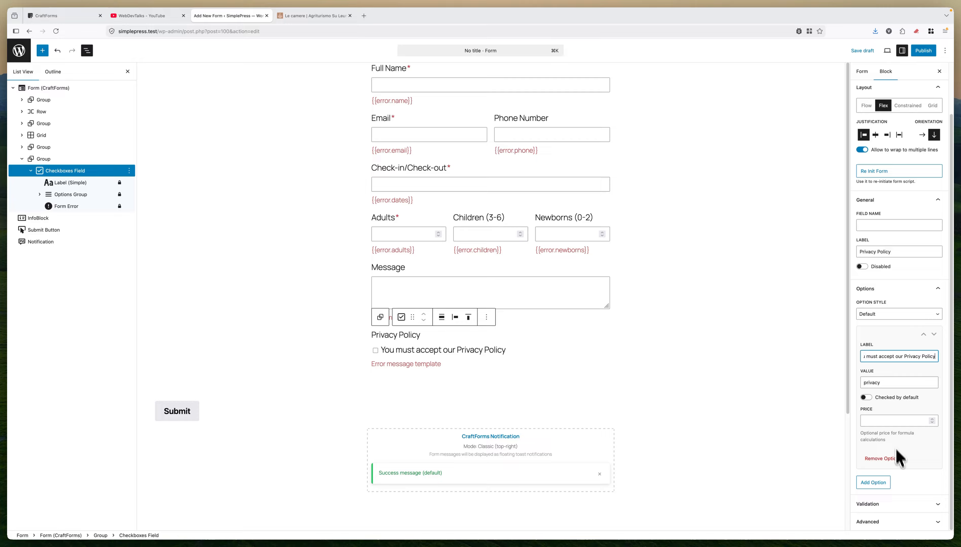
left_click(901, 504)
left_click(861, 502)
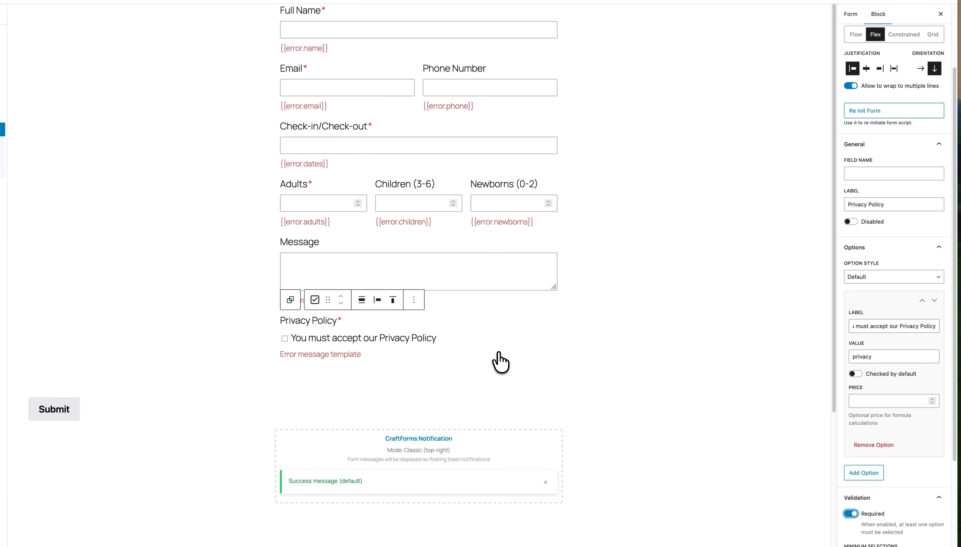
Set the Privacy Policy checkboxes' field name to "privacy" and change the option's value to "accept"
left_click(882, 174)
type("privacy")
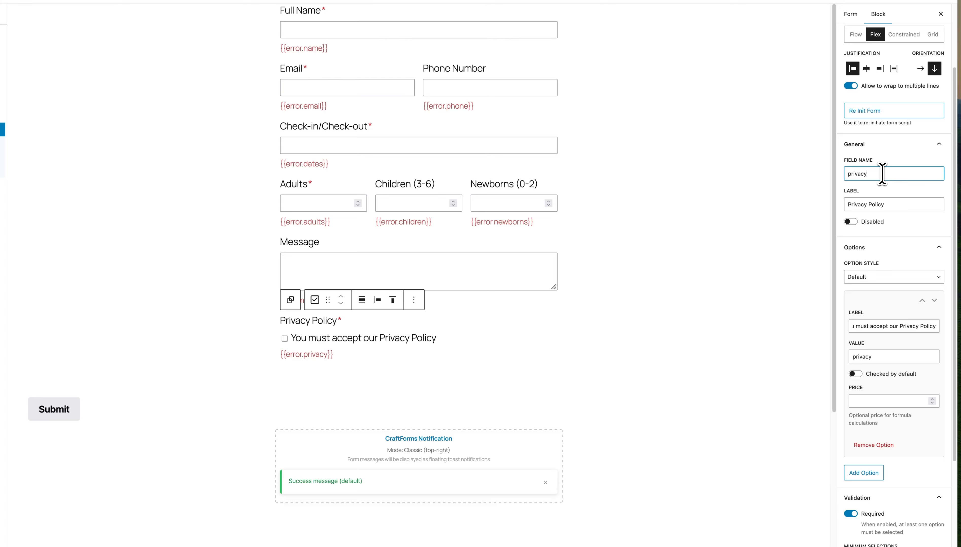
left_click(861, 360)
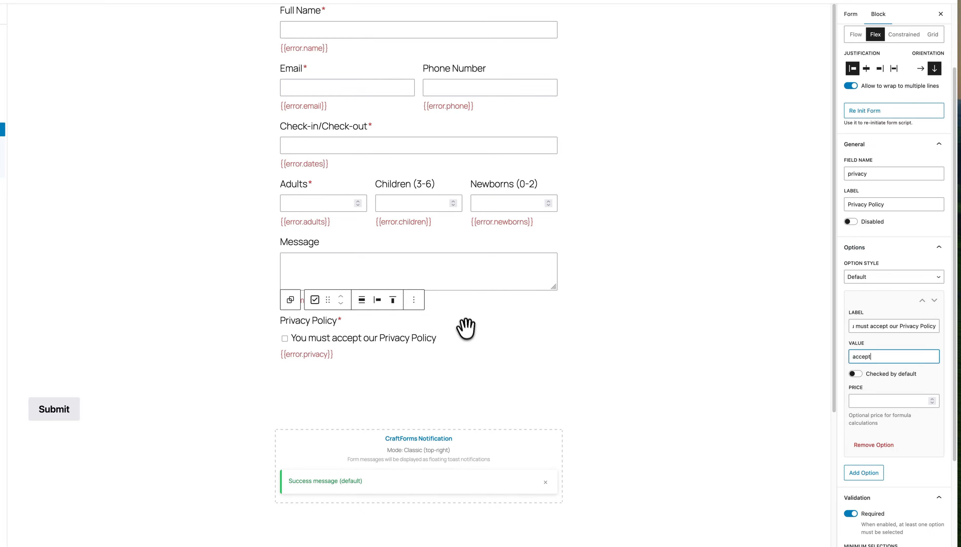
left_click(601, 196)
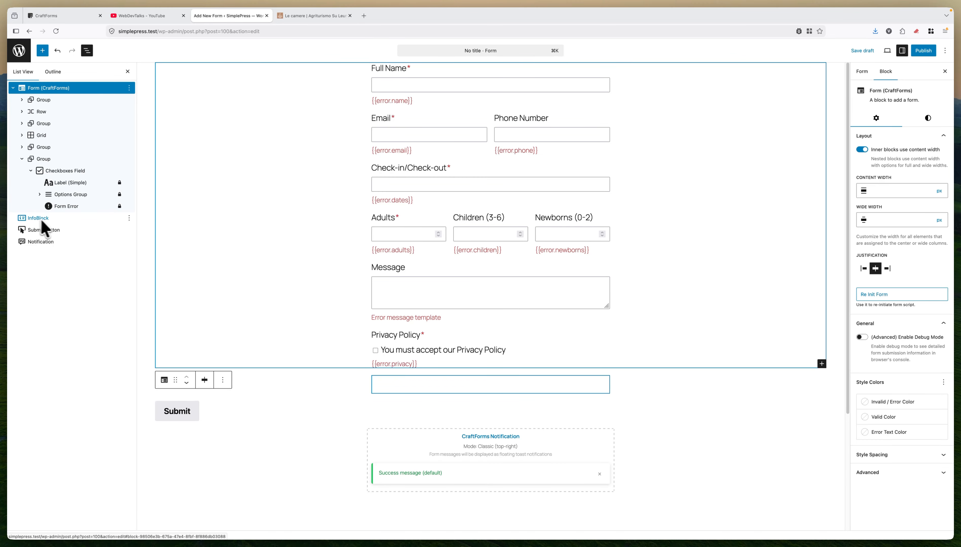
Wrap the InfoBlock in a group and move the Submit Button and Notification blocks into that group
left_click(129, 218)
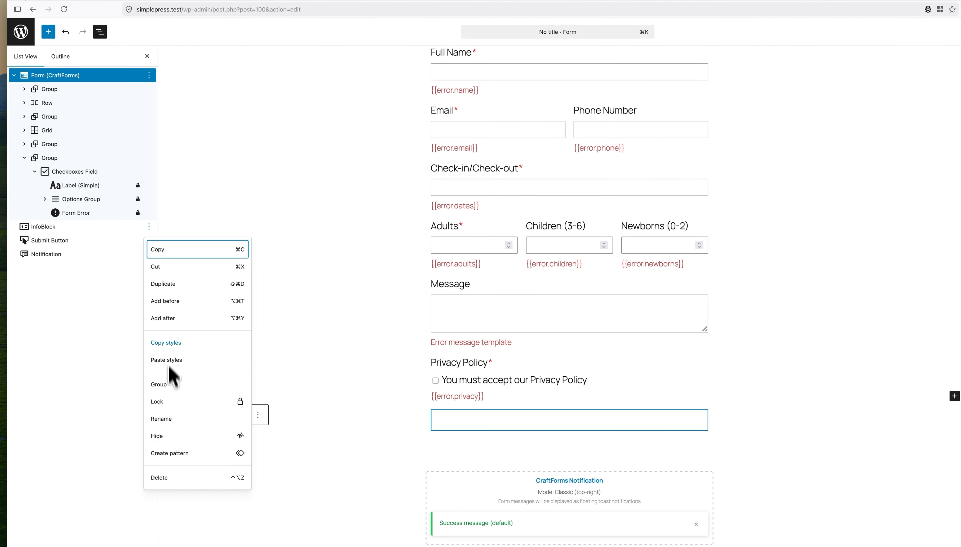
left_click(167, 384)
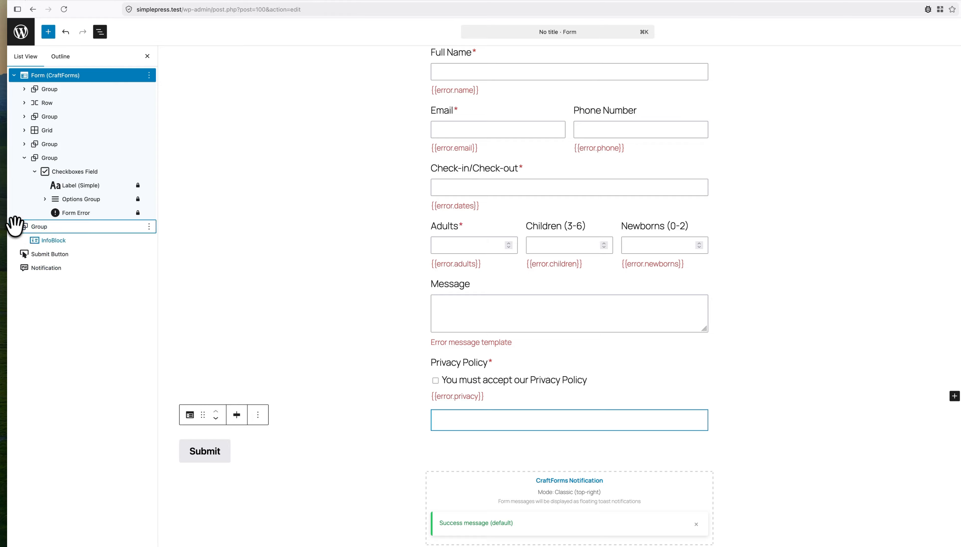
mouse_move(37, 252)
left_mouse_down()
mouse_move(52, 250)
mouse_move(39, 250)
mouse_move(47, 264)
left_mouse_up()
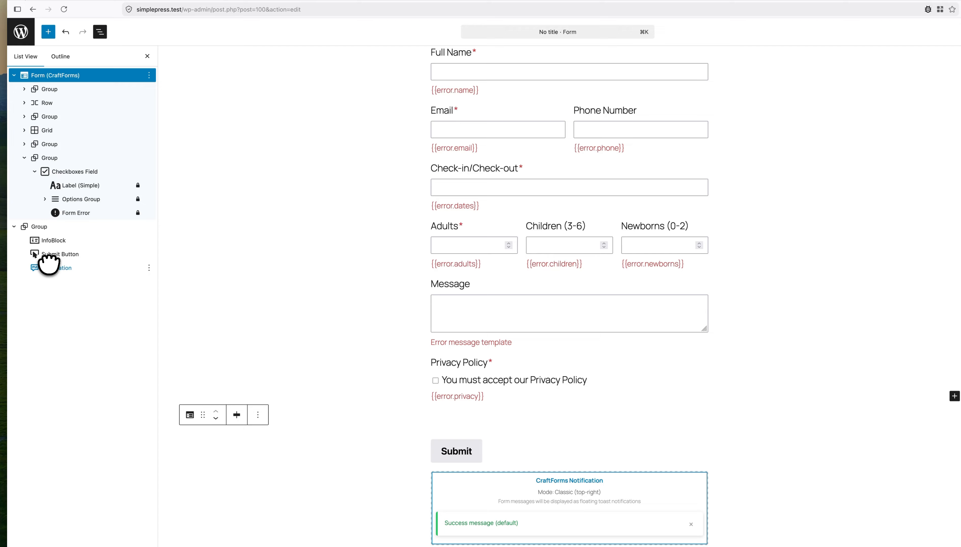
Nest the group holding the InfoBlock, Submit Button and Notification inside the Form (CraftForms) block as its last group
left_click(14, 226)
left_click(14, 75)
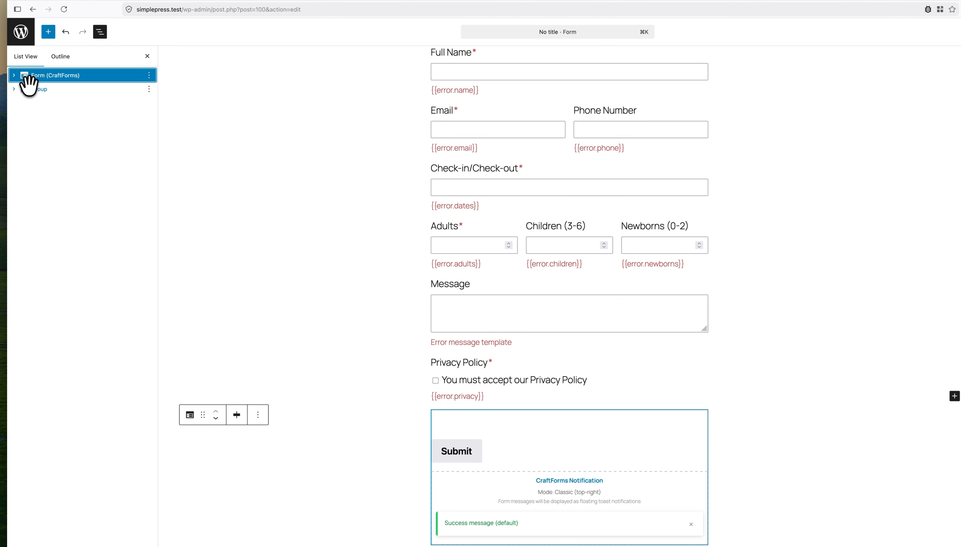
left_click(14, 75)
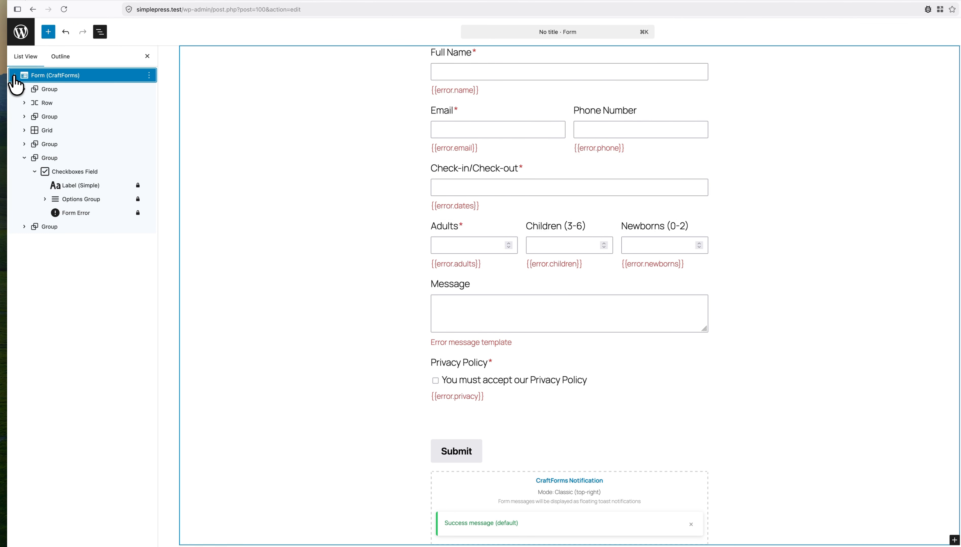
left_click(24, 227)
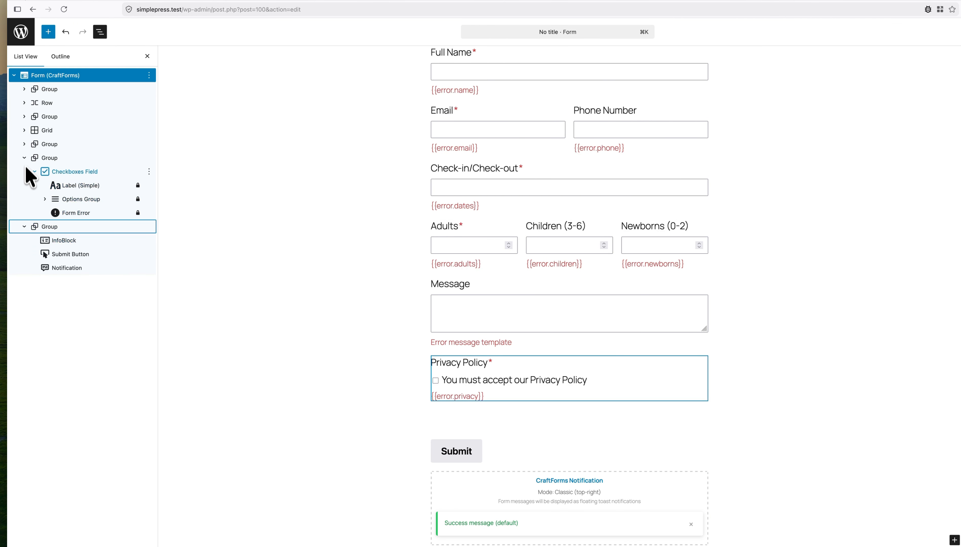
left_click(24, 158)
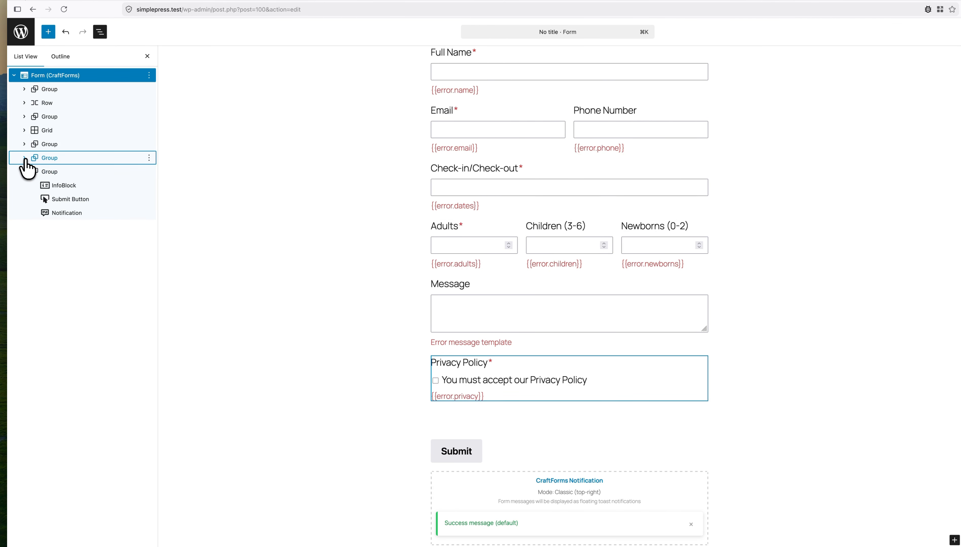
Set the Submit Button's label to "Book"
left_click(70, 199)
left_click(864, 181)
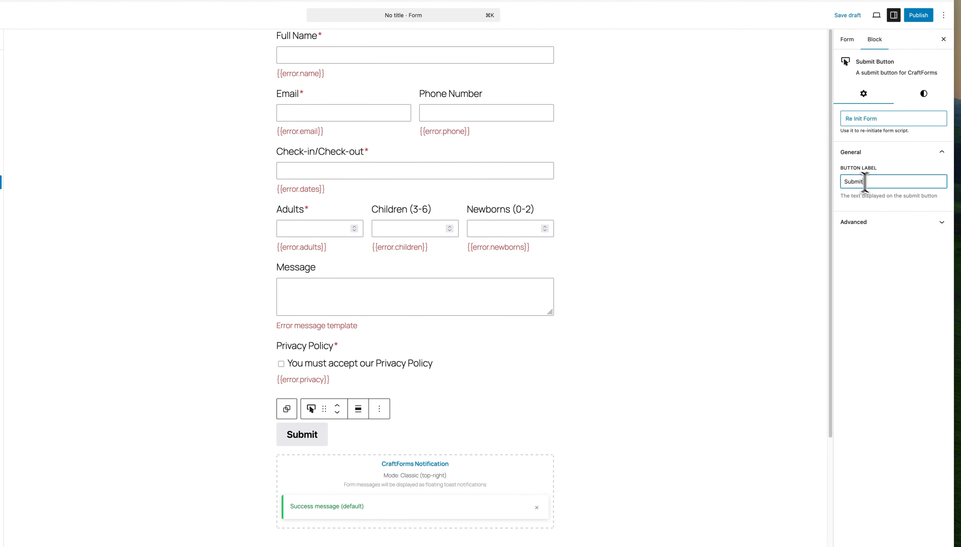
left_click_drag(863, 182, 837, 175)
type("Book")
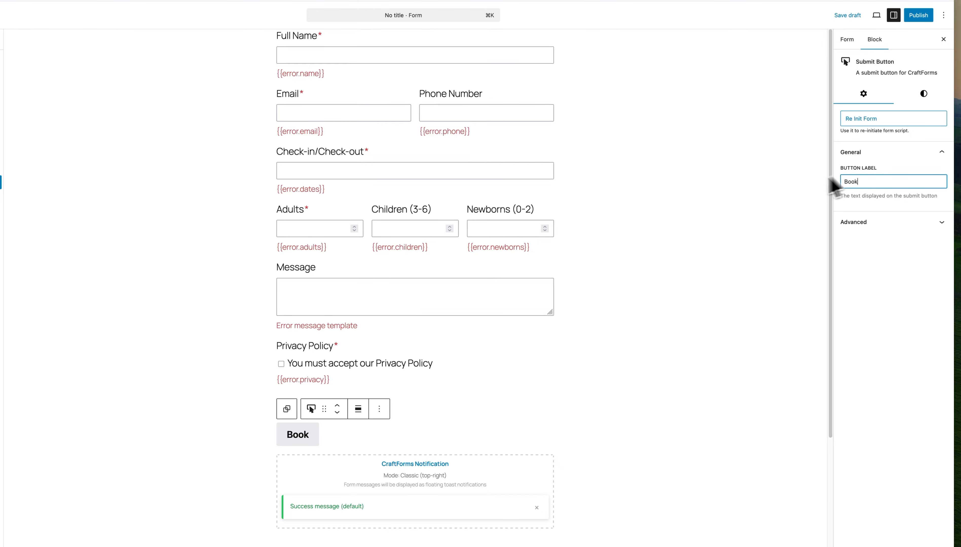
left_click(629, 199)
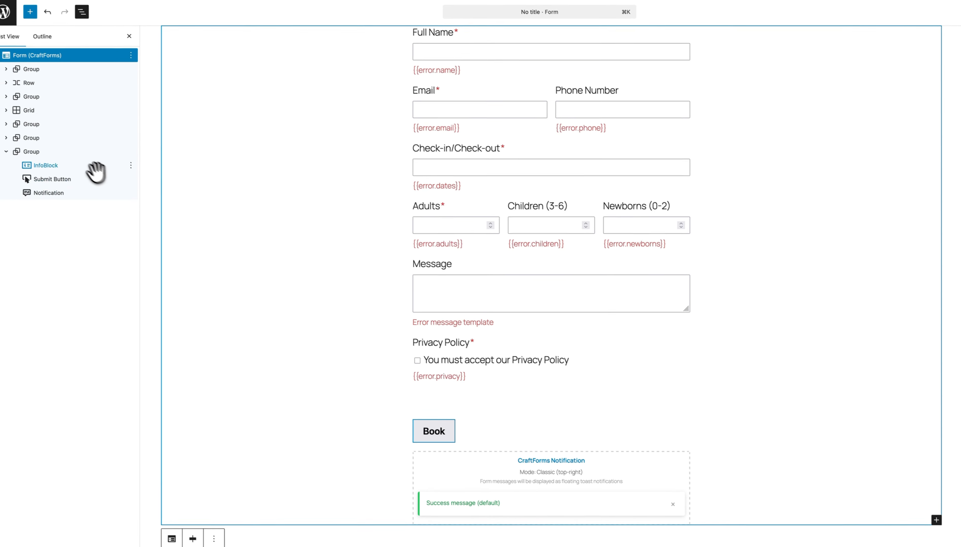
Give the InfoBlock a custom light pink background colour, #F6CCF6
left_click(91, 166)
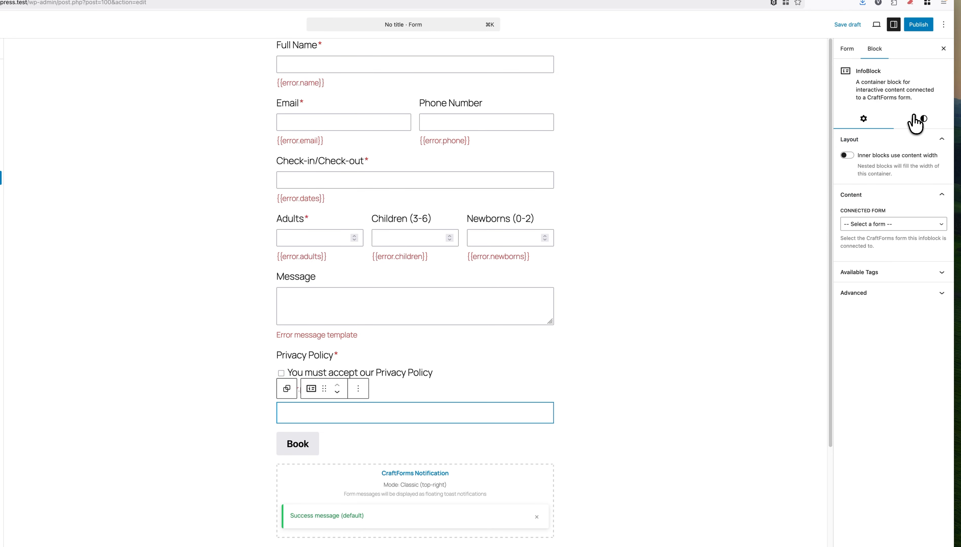
left_click(919, 121)
left_click(880, 178)
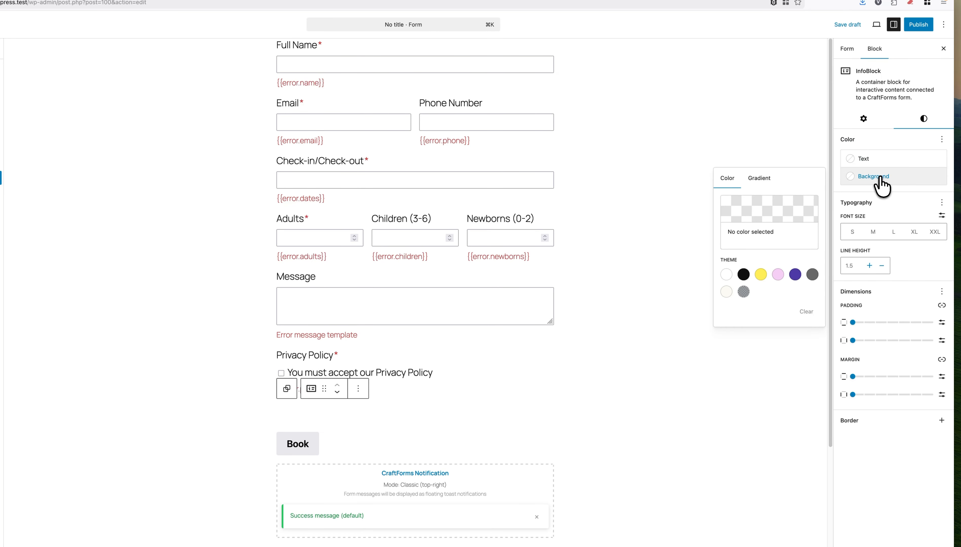
left_click(787, 212)
left_click_drag(668, 298, 653, 299)
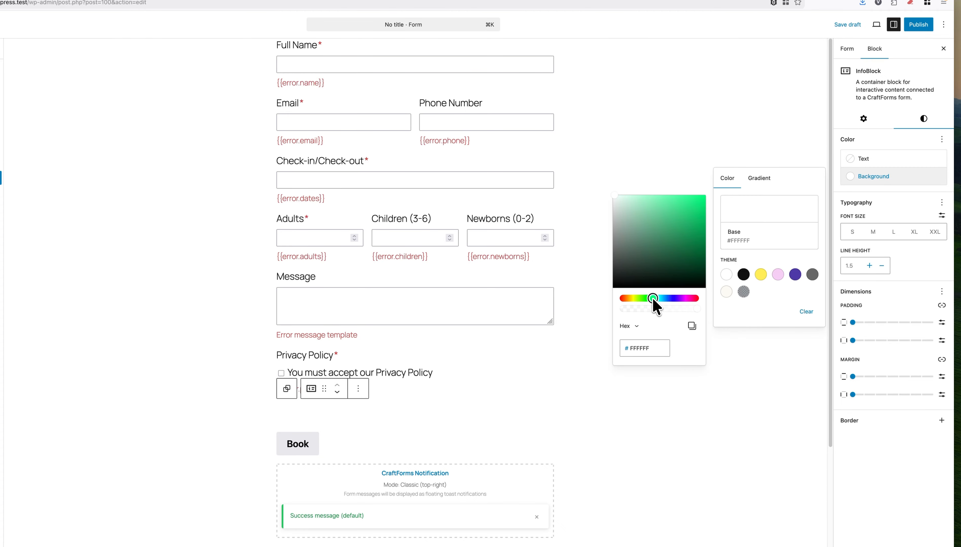
left_click(649, 199)
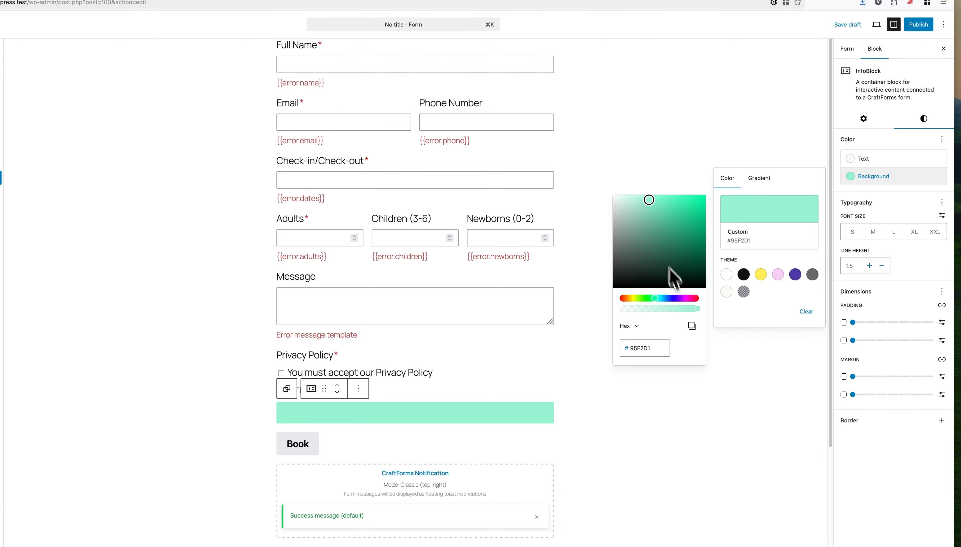
left_click(687, 299)
left_click(632, 199)
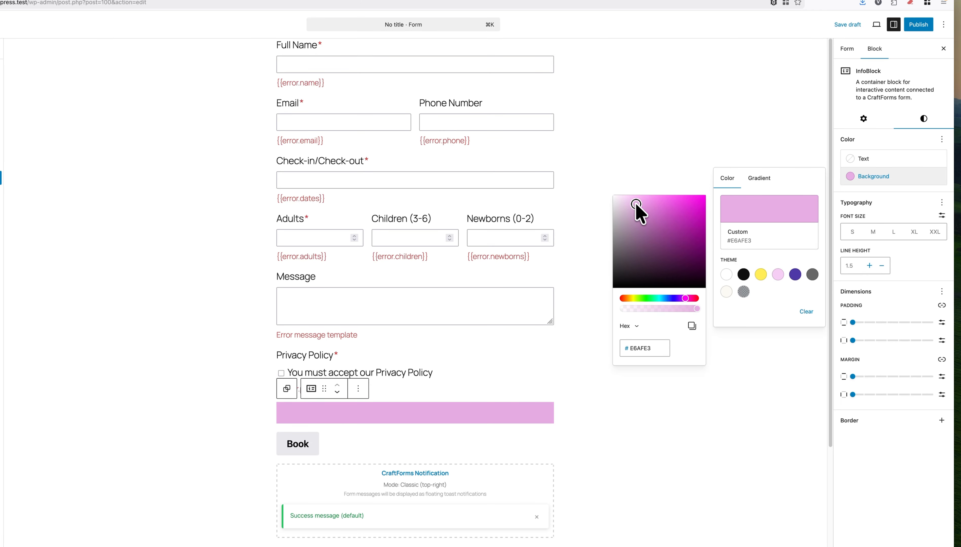
left_click_drag(631, 200, 629, 198)
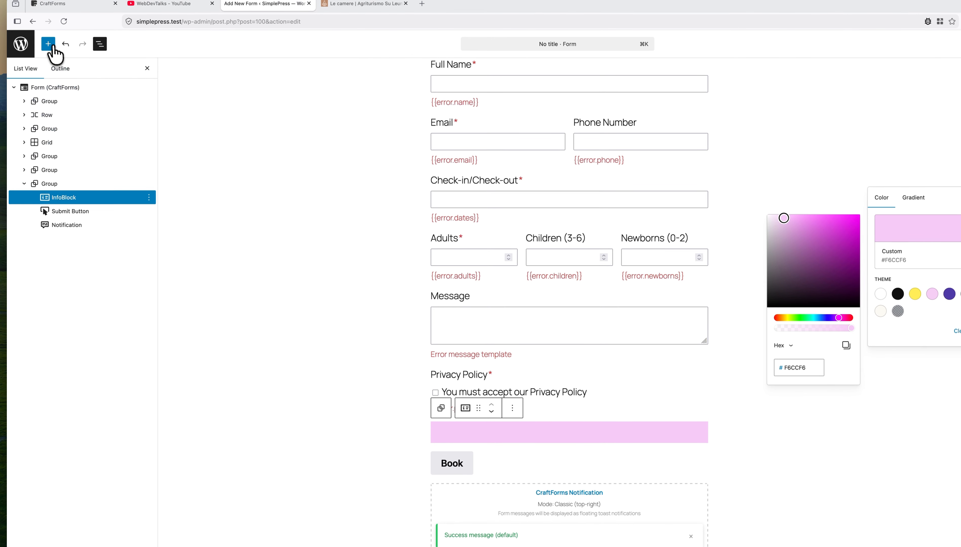
Add a paragraph inside the InfoBlock with the text "Check-in:"
left_click(49, 44)
left_click(35, 144)
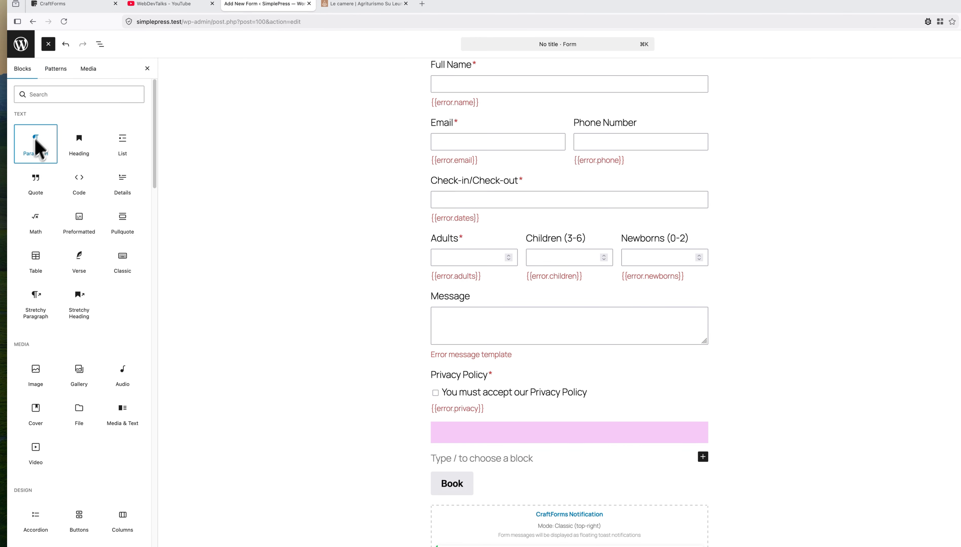
left_click(99, 44)
left_click_drag(49, 209, 60, 197)
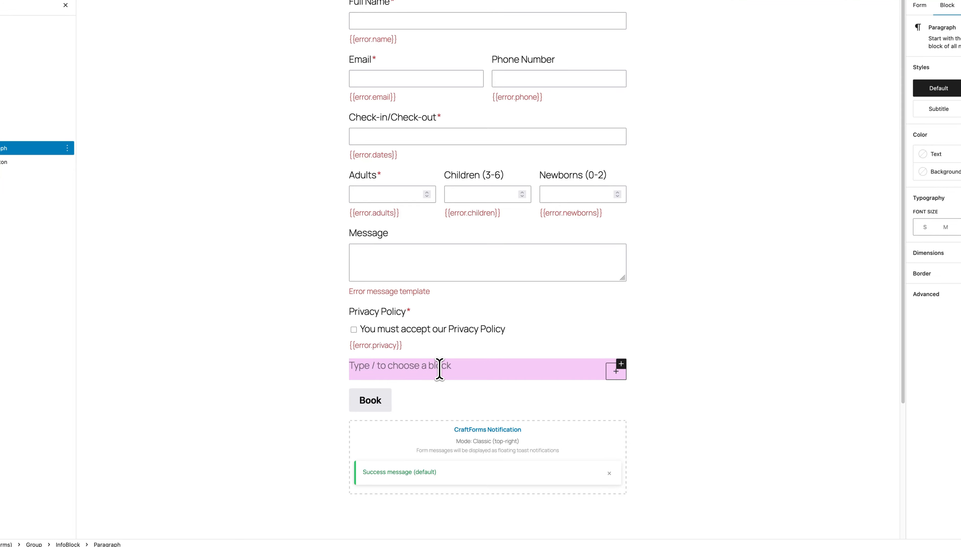
type("Check-in:")
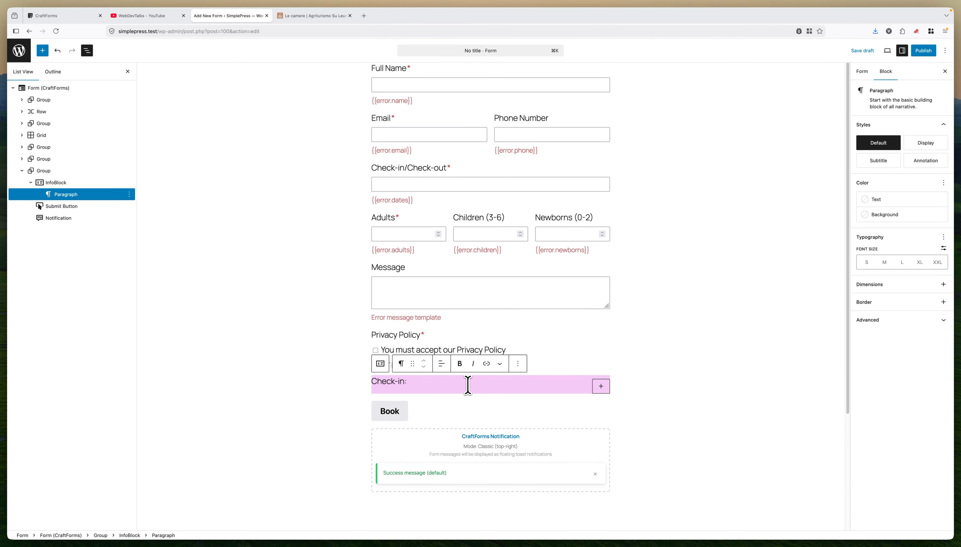
Add equal vertical and horizontal padding to the InfoBlock
left_click(54, 183)
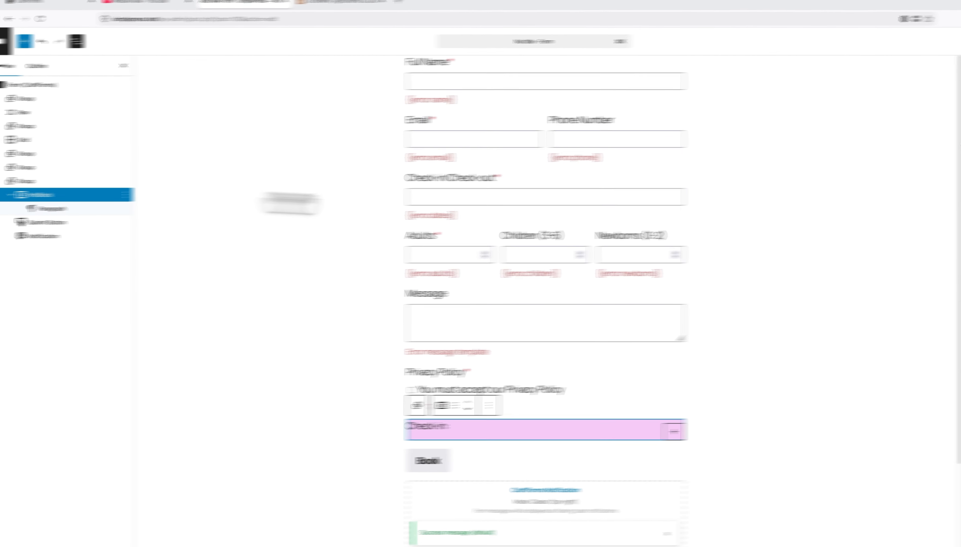
left_click(924, 117)
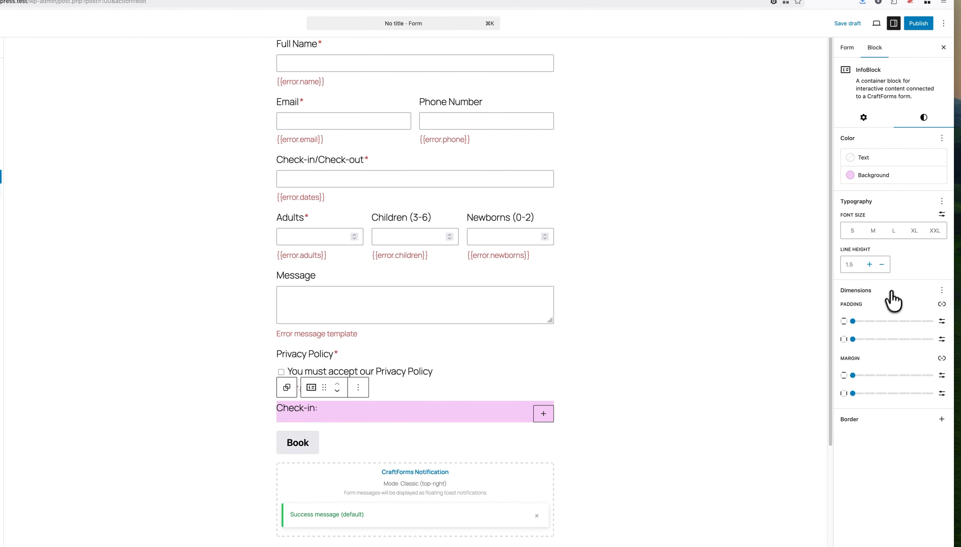
left_click(876, 322)
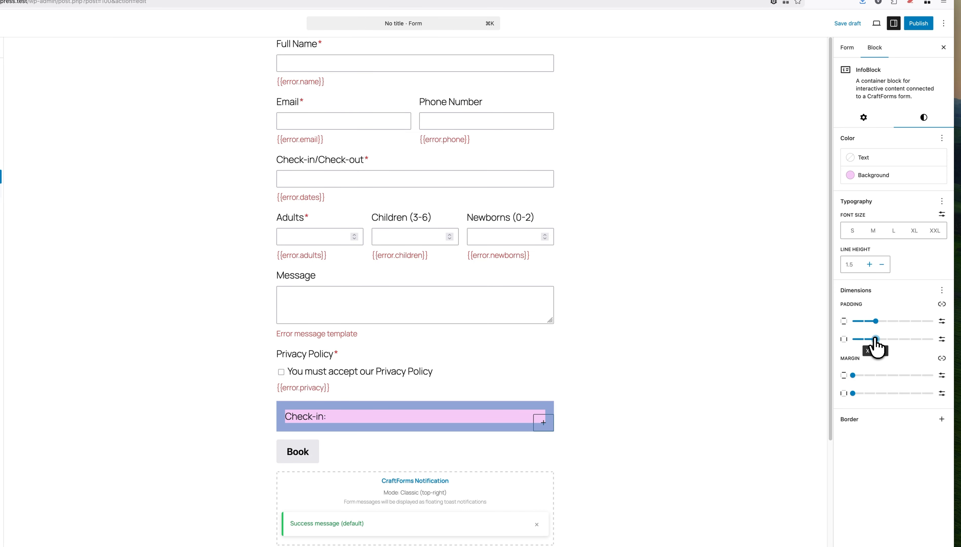
Insert the dynamic check-in date tag {{field.dates.checkin}} after "Check-in:" and add the text "Check-out:"
left_click(331, 418)
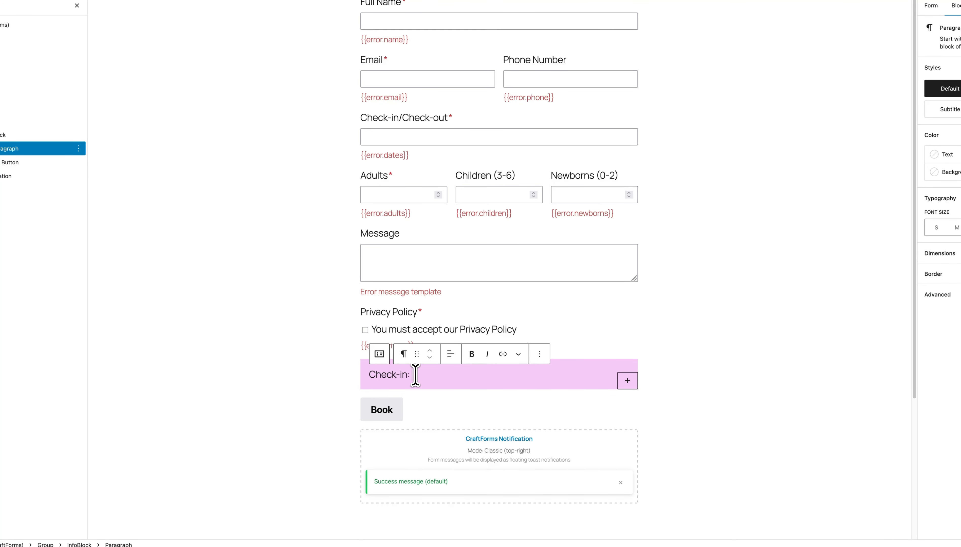
type("{{")
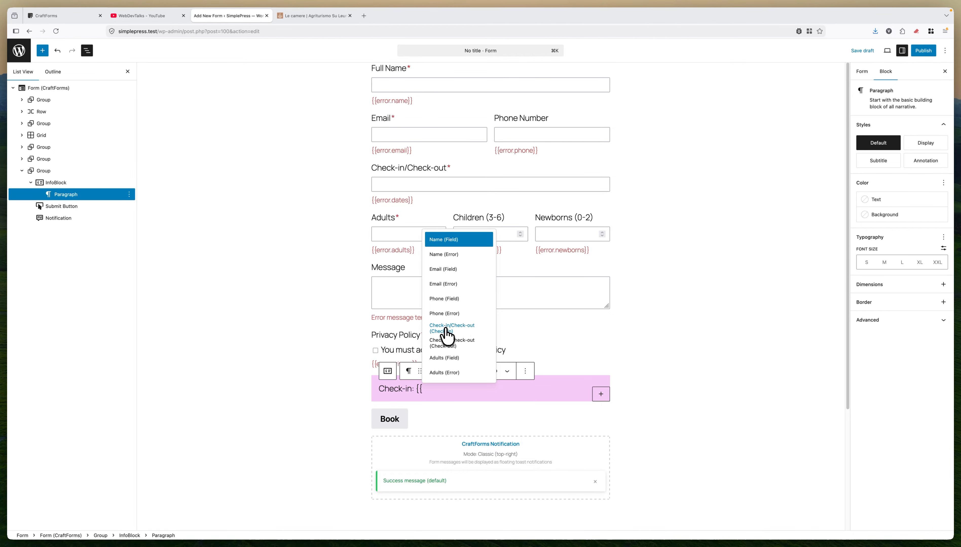
left_click(446, 330)
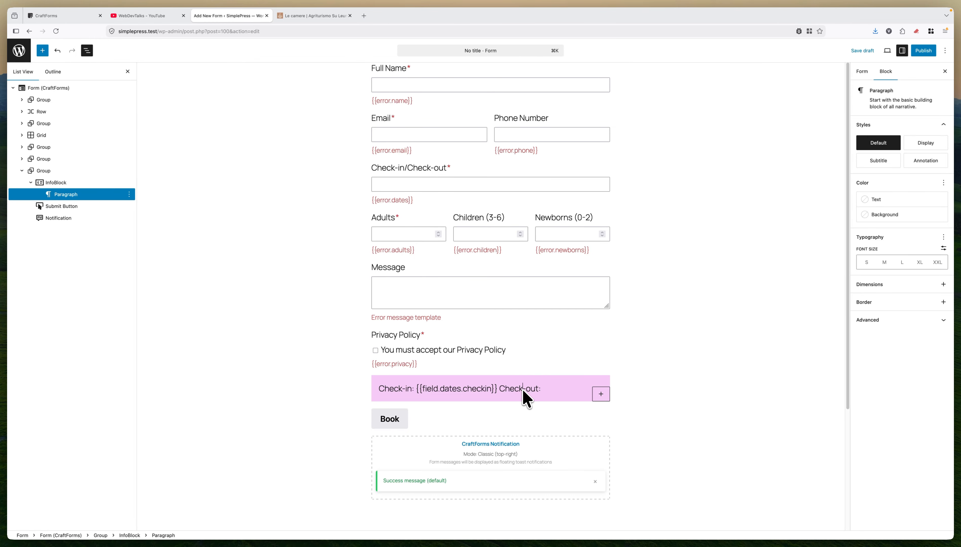
Split "Check-out:" into its own InfoBlock paragraph and append the check-out date tag {{field.dates.checkout}}
key("Return")
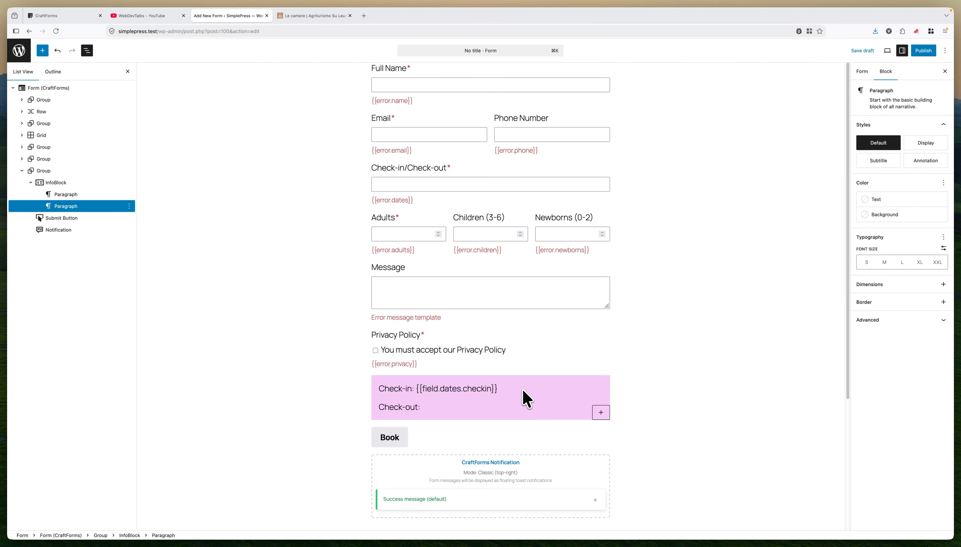
key("End")
type("{{")
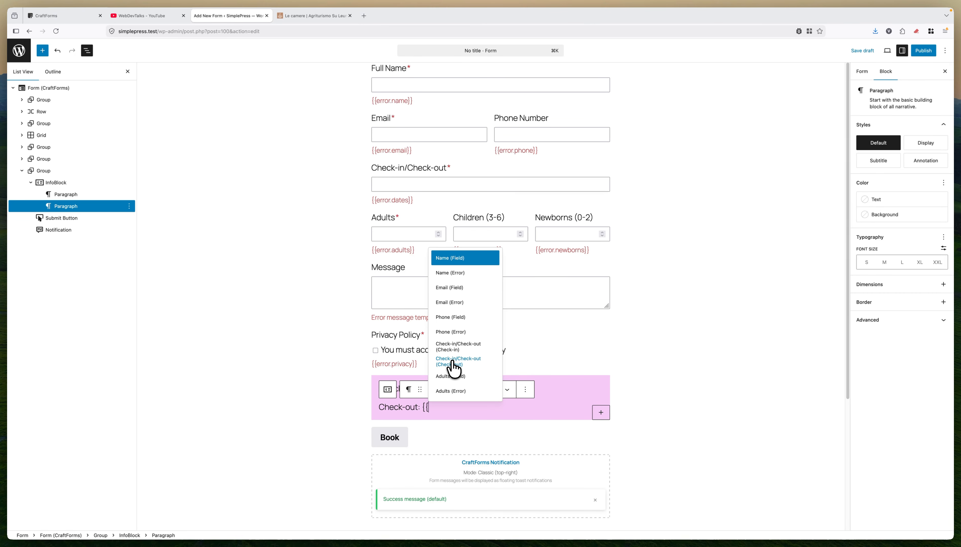
left_click(454, 364)
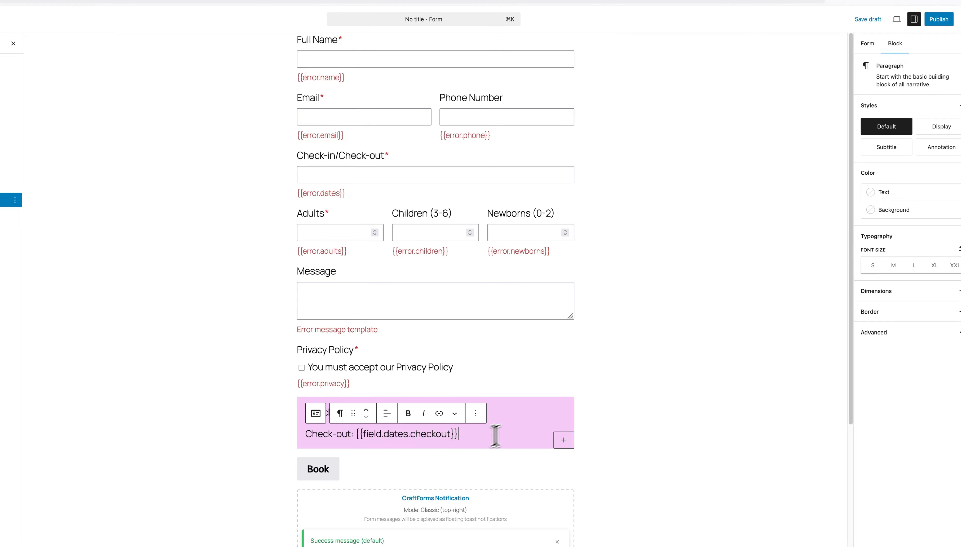
Add a Save Submission action to the form's submit actions
left_click(846, 64)
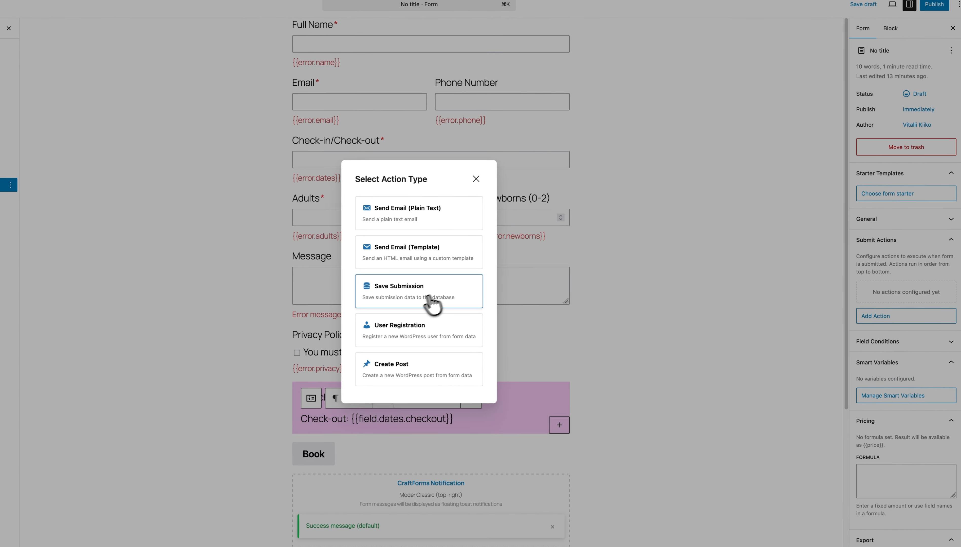
left_click(404, 301)
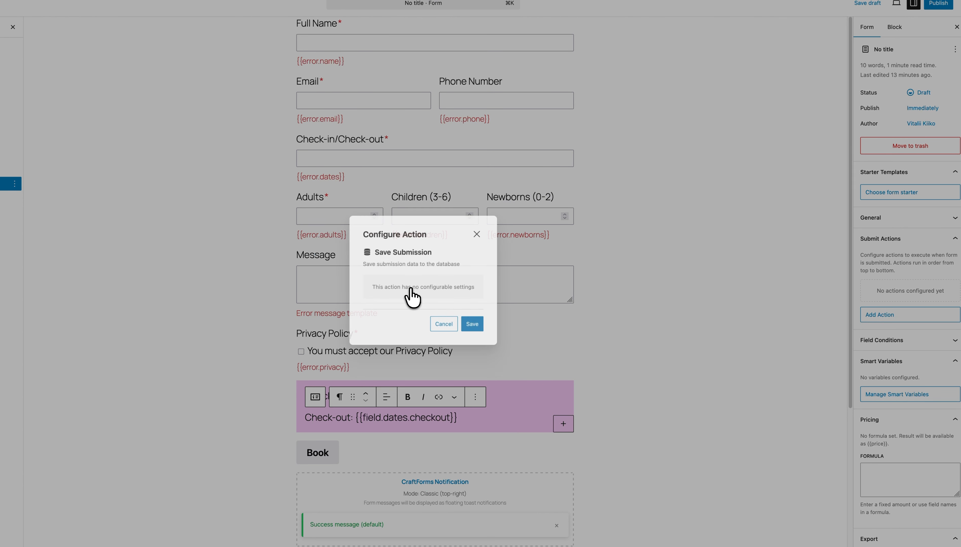
left_click(473, 325)
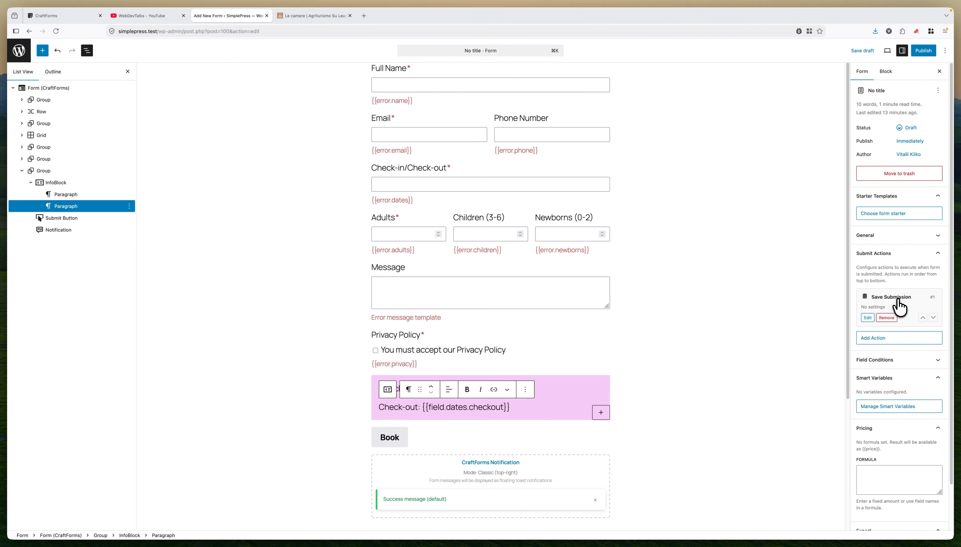
Review the available submit action types and the form's pricing formula settings
left_click(877, 338)
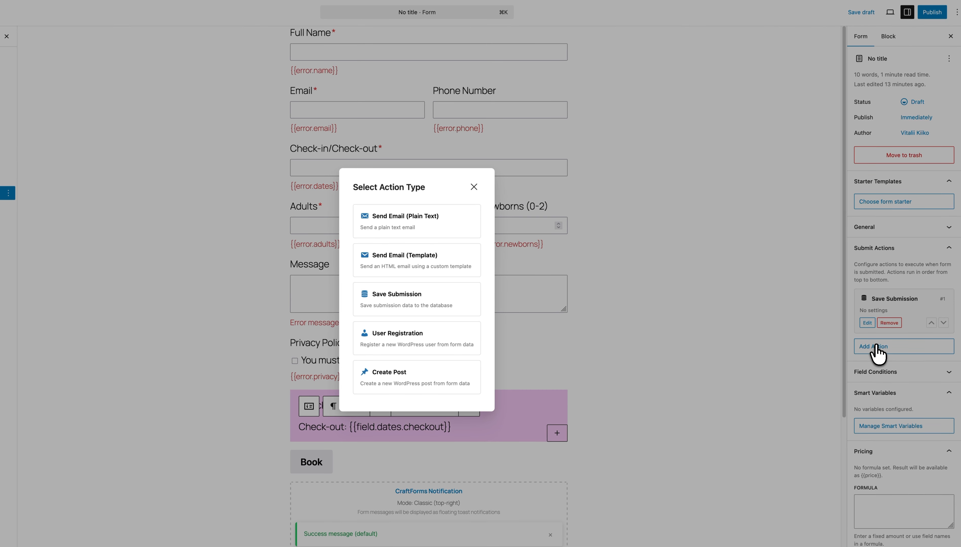
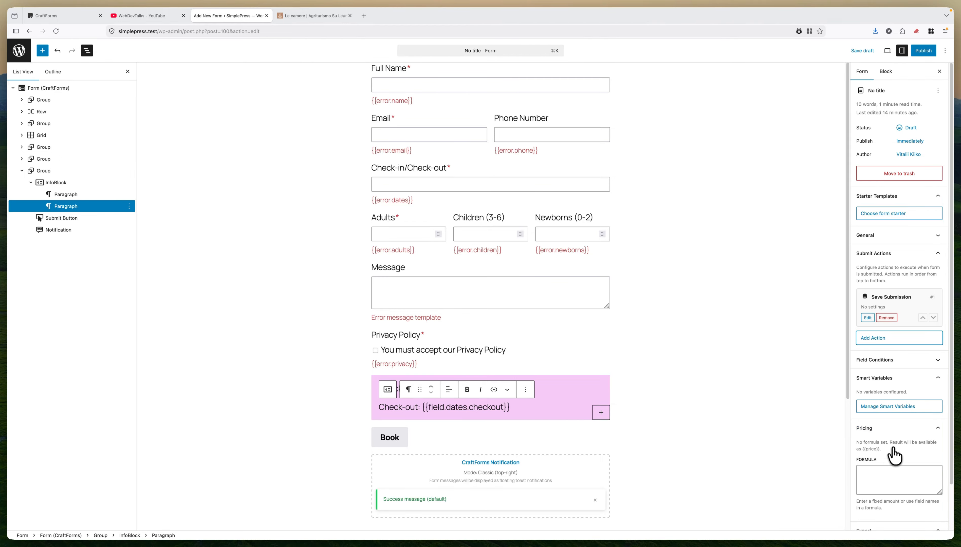
scroll(886, 475, "down", 2)
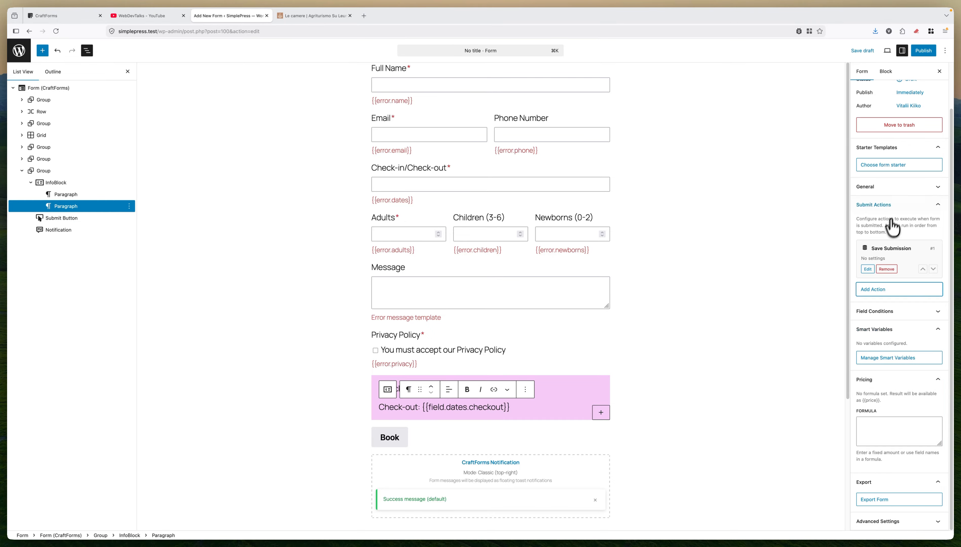
left_click(900, 208)
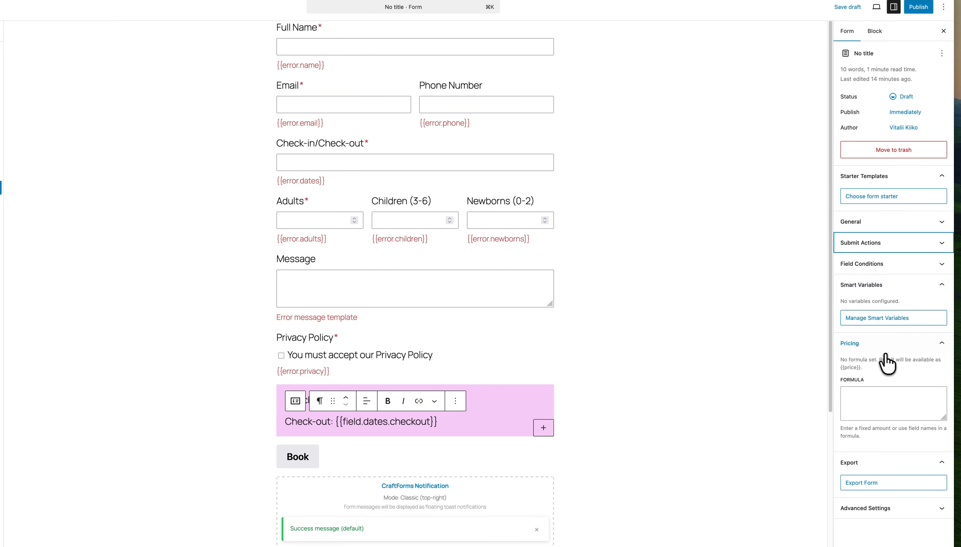
left_click(867, 399)
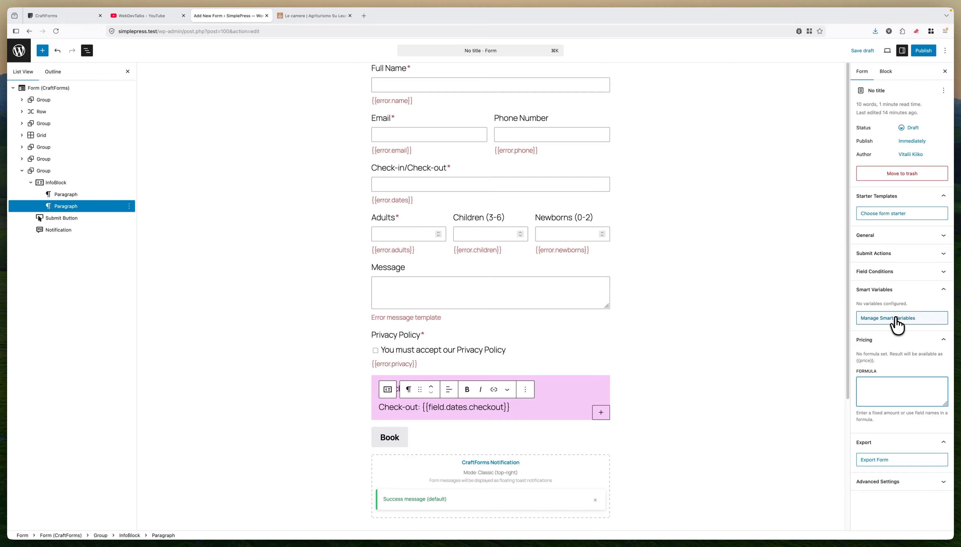
Start a new expression-type smart variable and name it nights_price
left_click(895, 319)
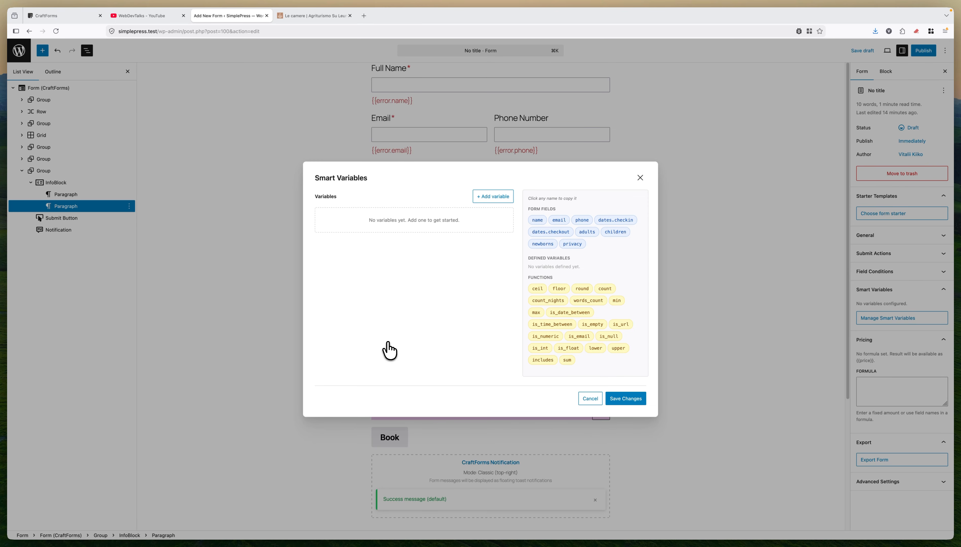
left_click(493, 197)
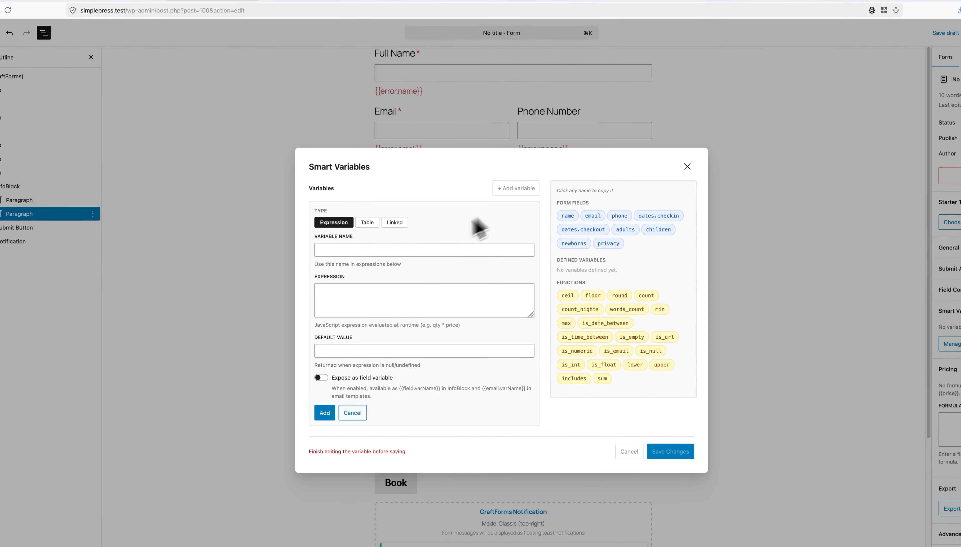
left_click(393, 251)
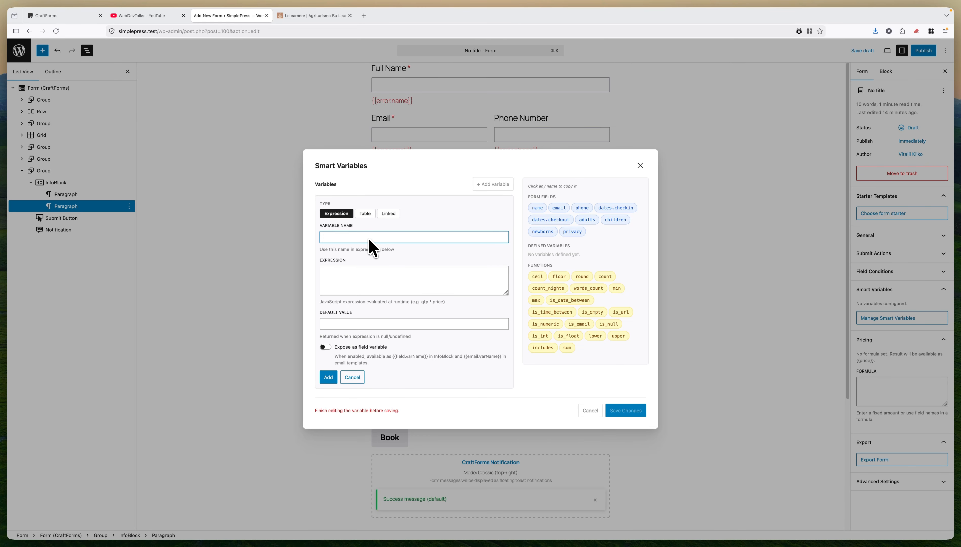
type("nights_price")
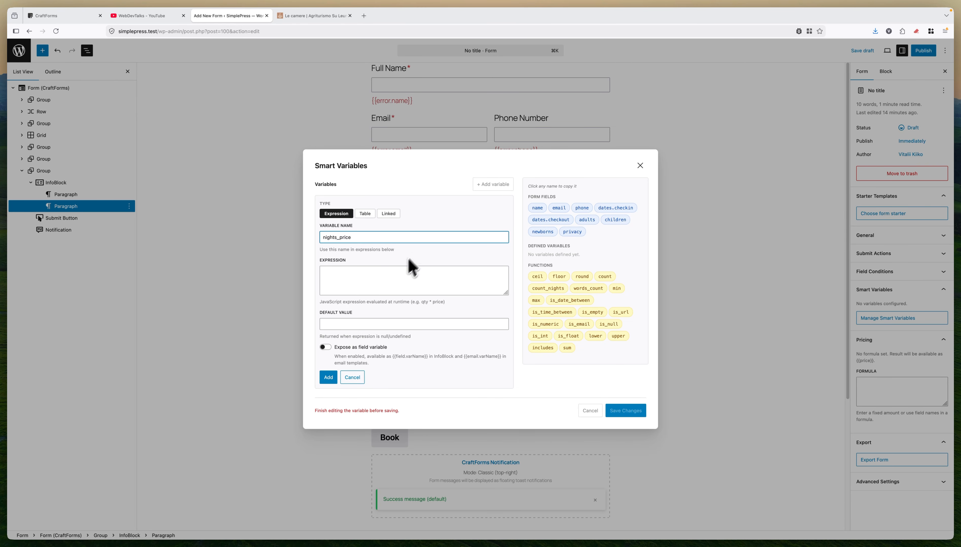
Enter the count_nights() function as the base of the nights_price expression
left_click(397, 274)
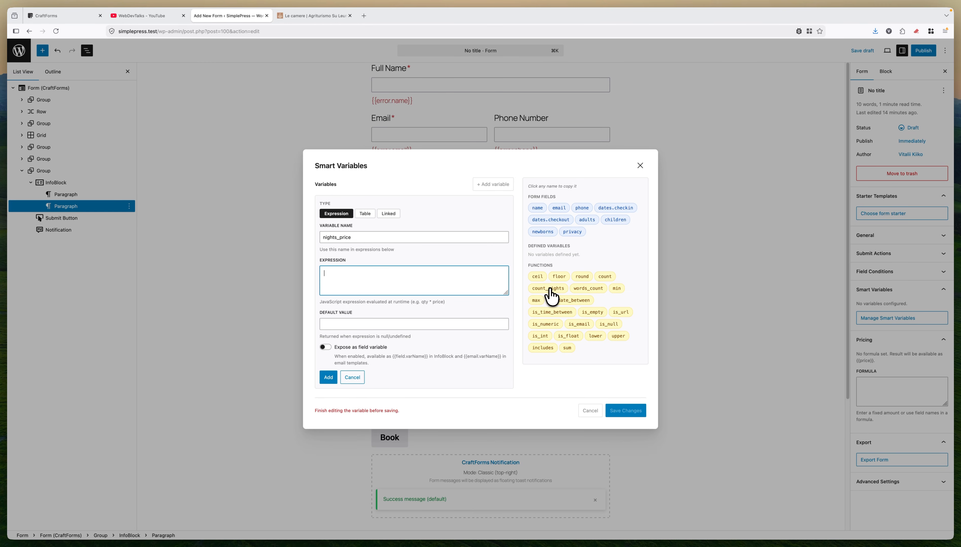
left_click(551, 289)
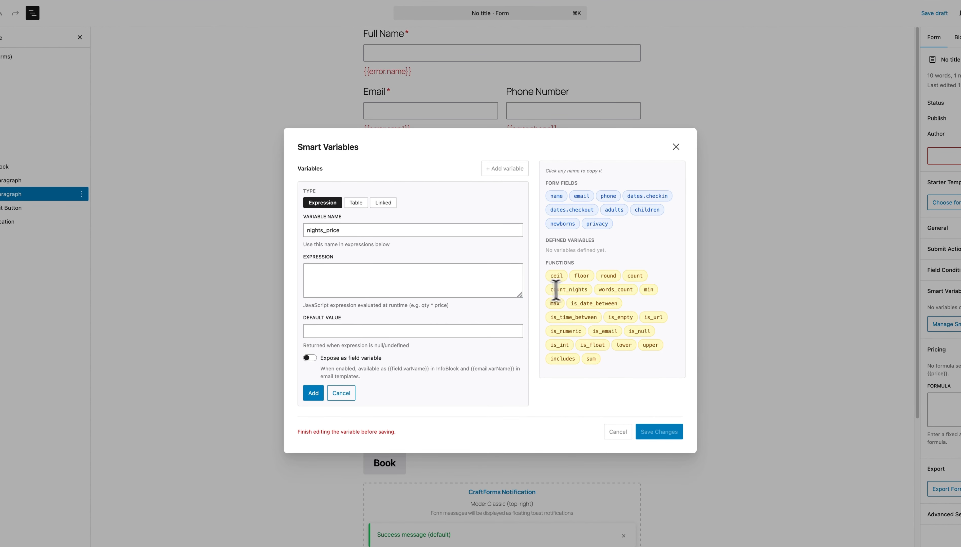
left_click(343, 277)
type("count_nights")
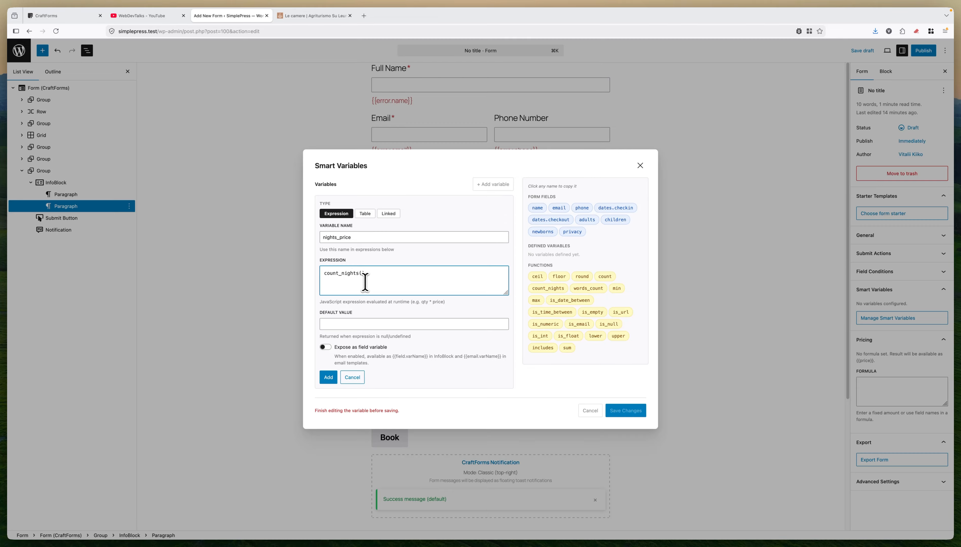
type("(")
Give count_nights the arguments dates.checkin,dates.checkout and add the nights_price variable to the list
left_click(611, 209)
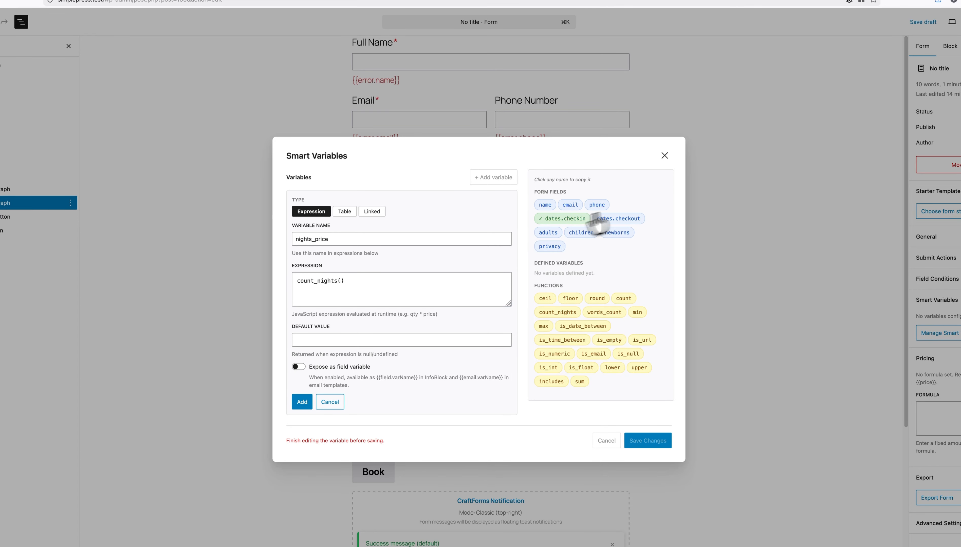
left_click(342, 282)
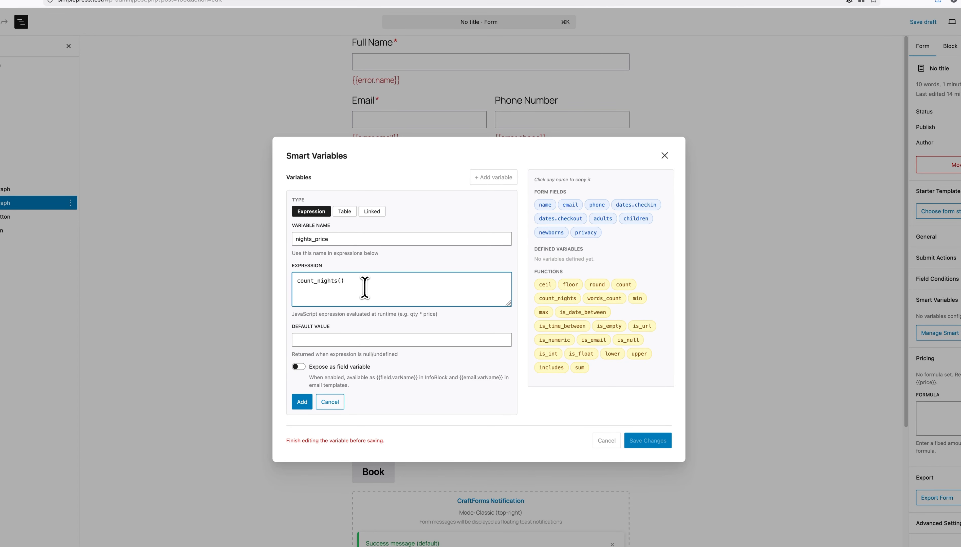
type("dates.checkin")
type(",")
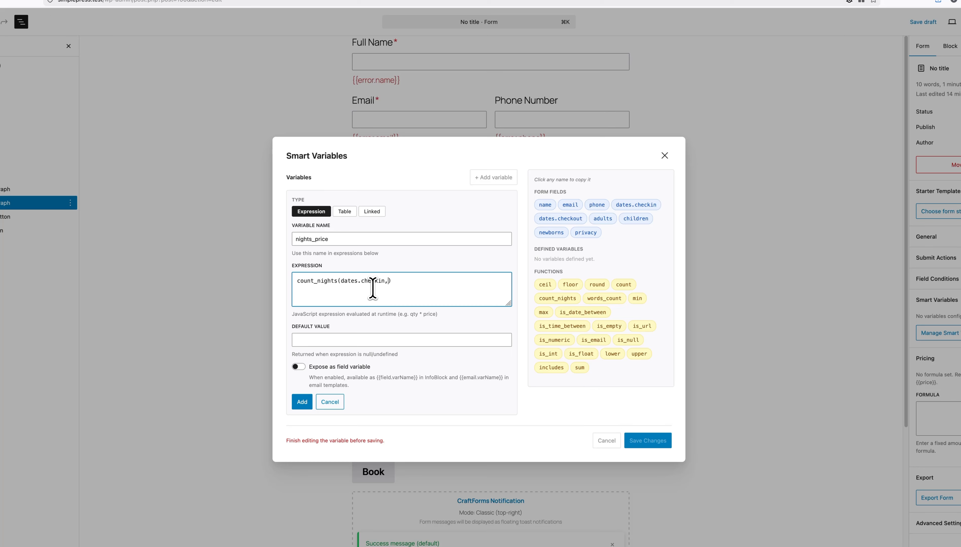
left_click(563, 220)
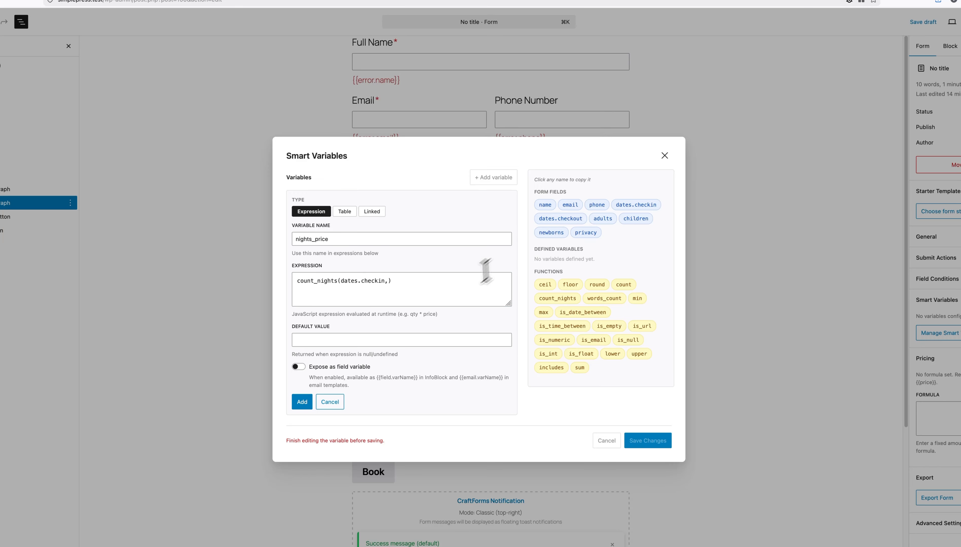
left_click(388, 281)
type(",")
type("dates.checkout")
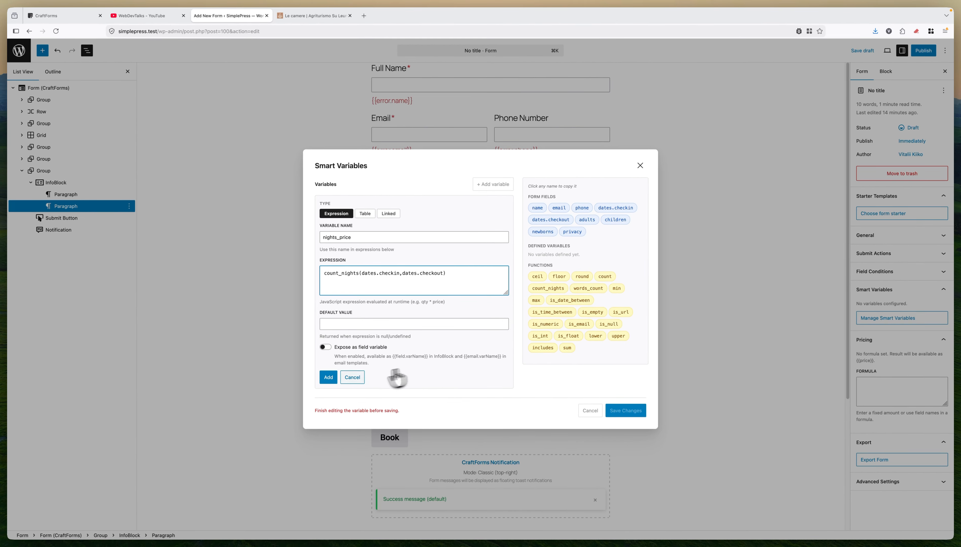
left_click(328, 377)
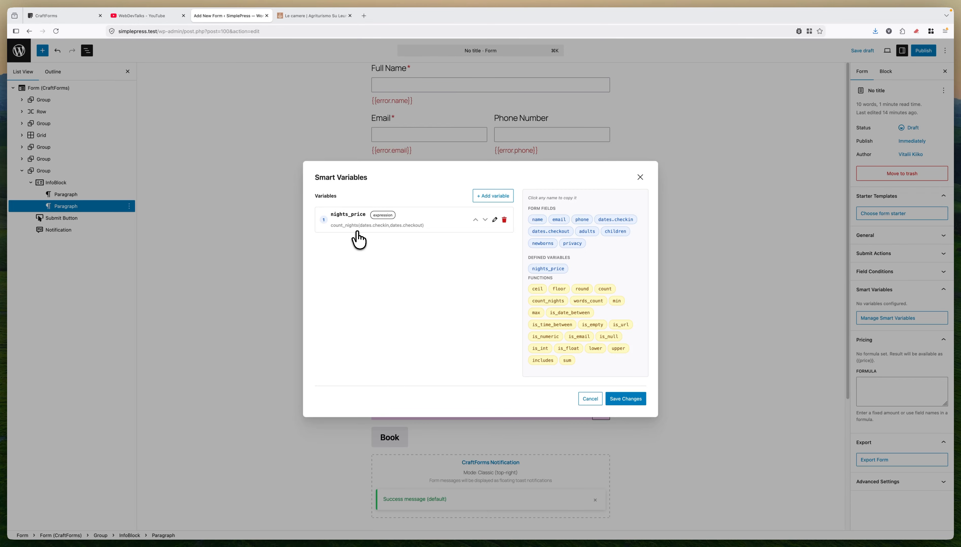
Start a second expression-type smart variable and name it visitors_price
left_click(493, 196)
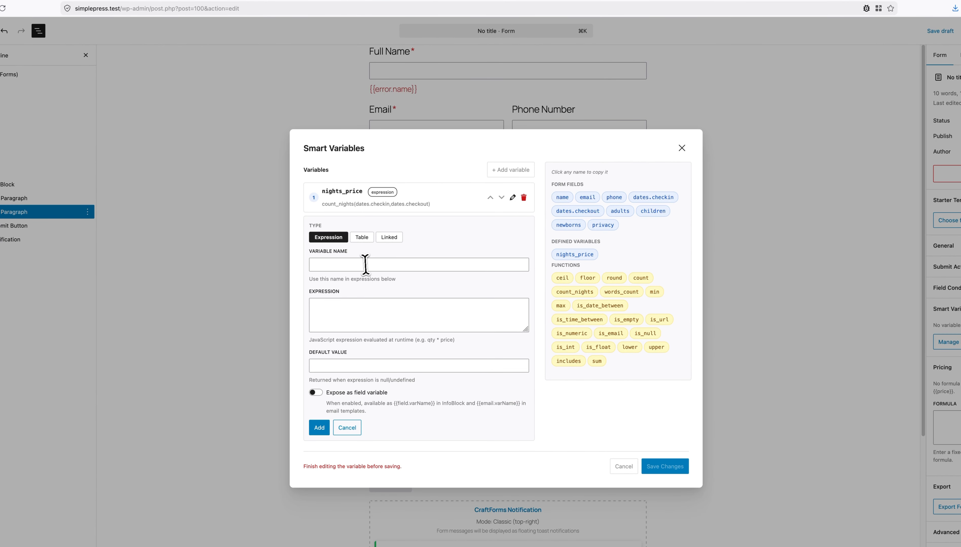
left_click(365, 265)
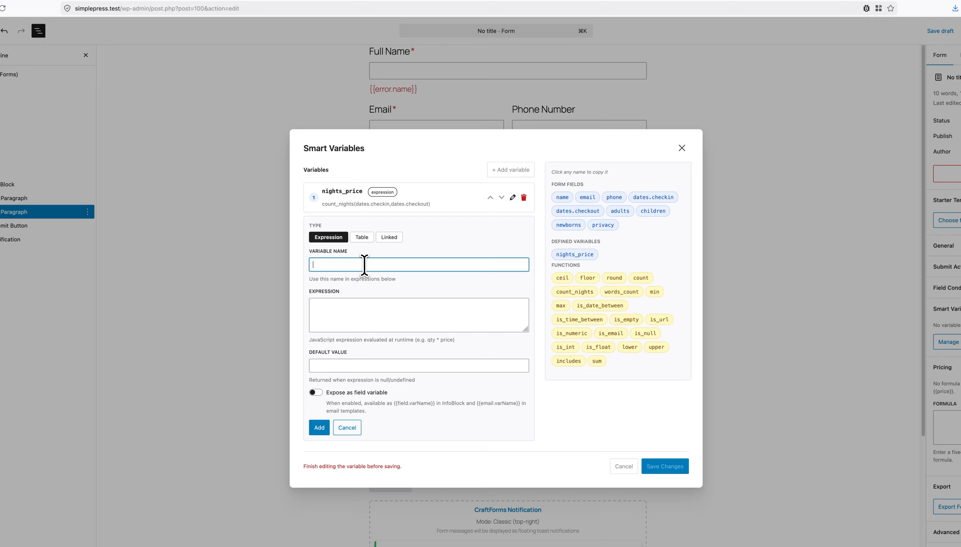
type("visitors_price")
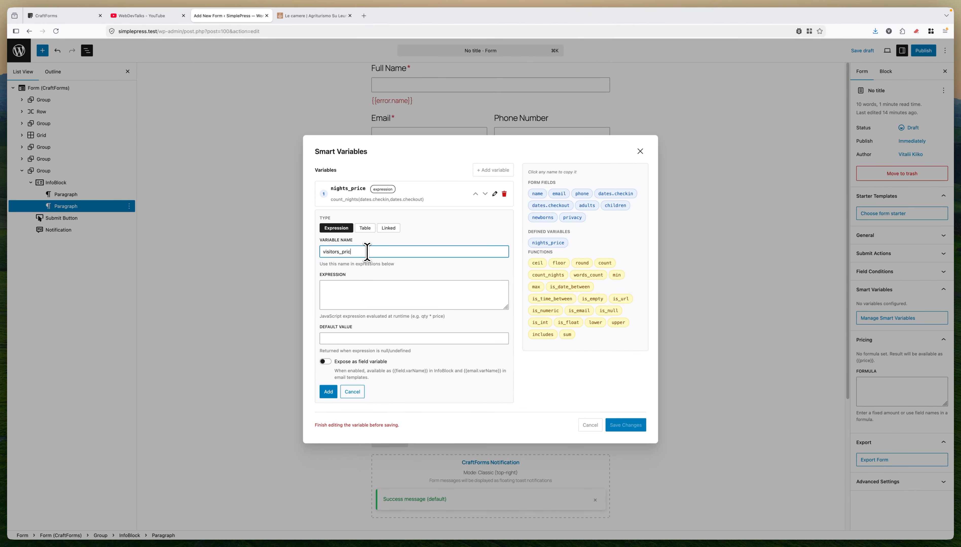
Set the visitors_price expression to the sum adults+children
left_click(386, 288)
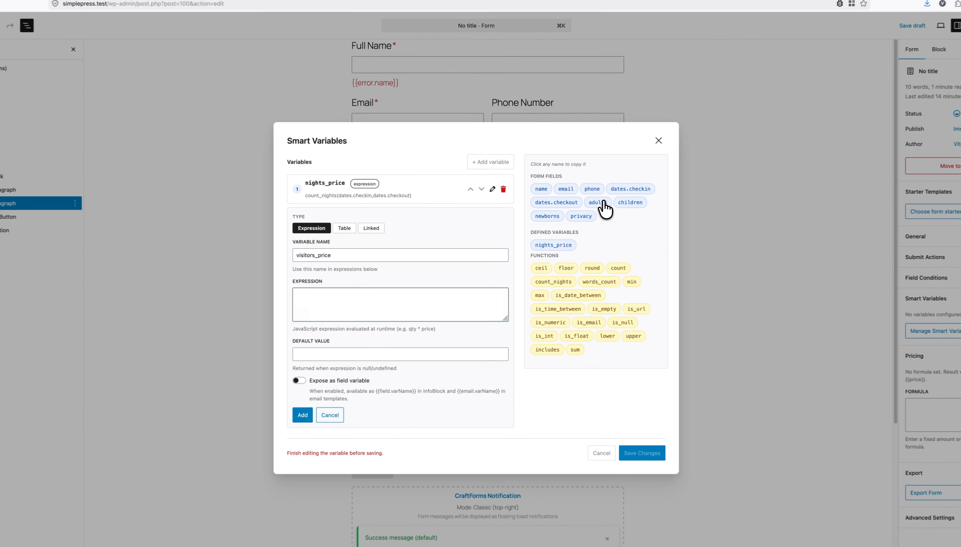
left_click(604, 208)
left_click(367, 303)
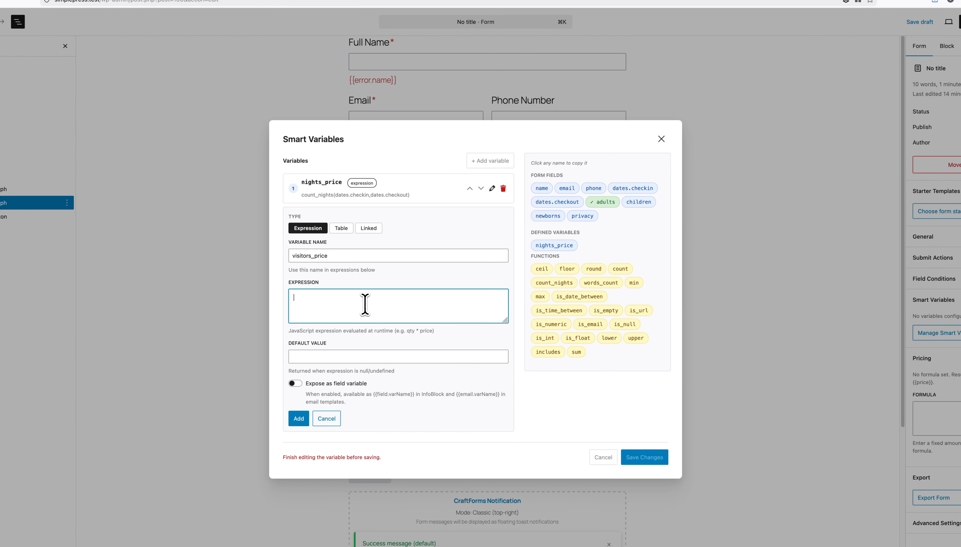
type("adults")
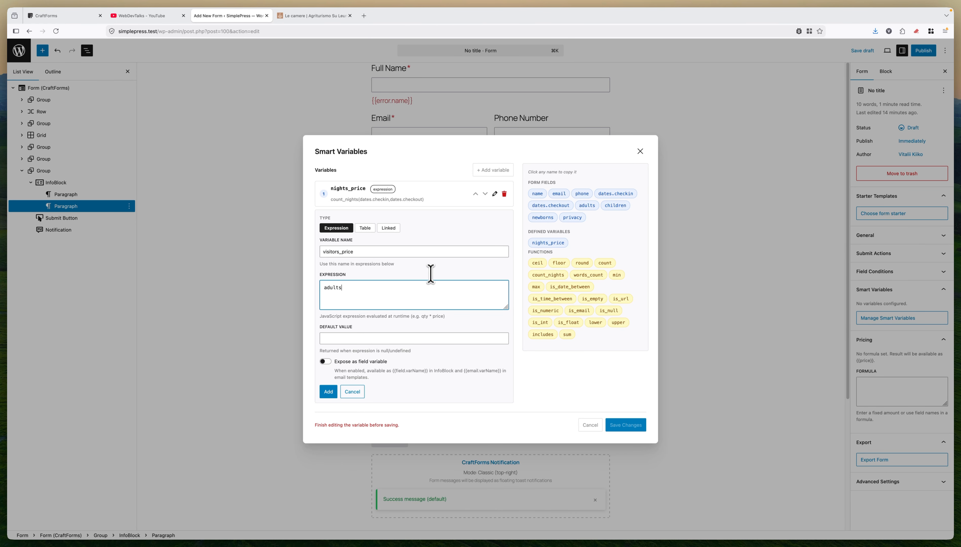
left_click(614, 207)
left_click(431, 291)
type("+")
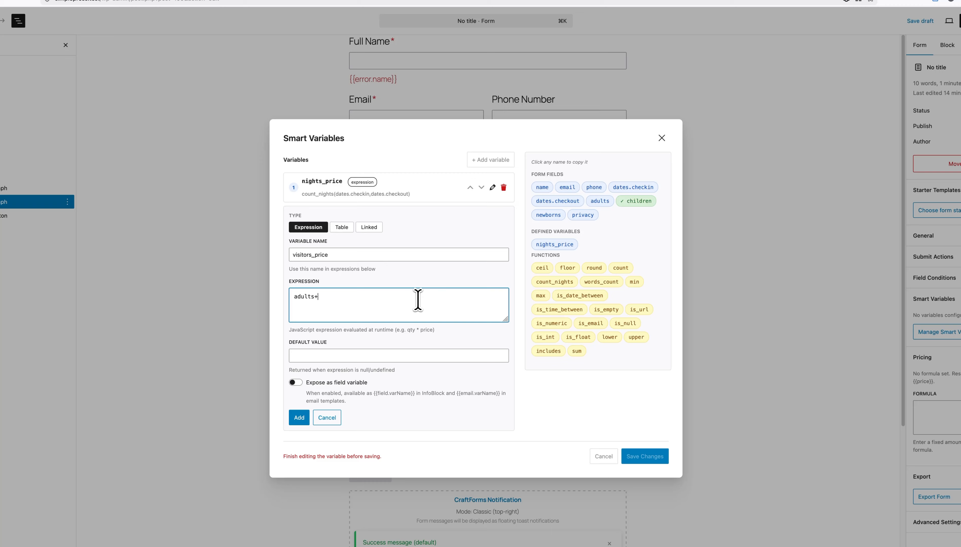
type("children")
Append the newborns field to the visitors_price expression, joined with a plus sign
left_click(550, 218)
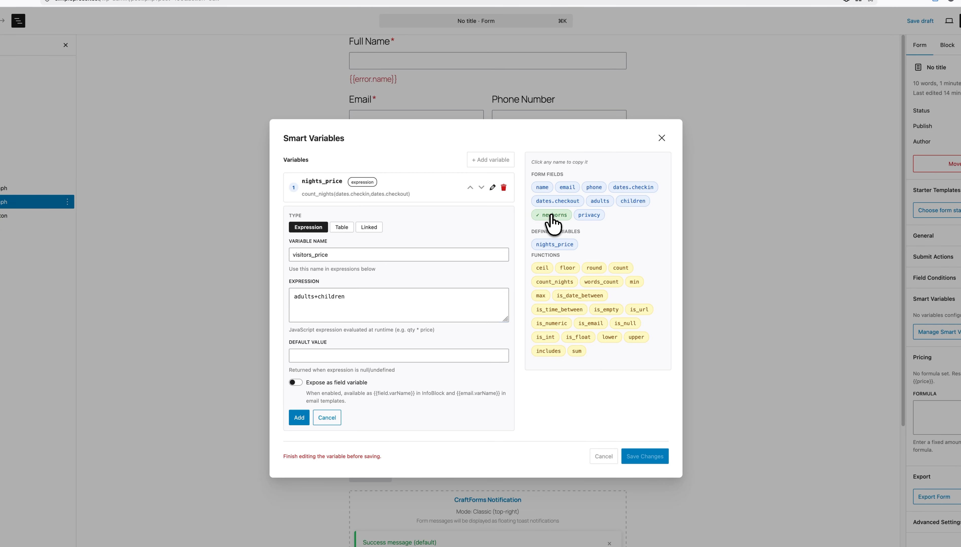
left_click(376, 300)
type("_")
type("newborns")
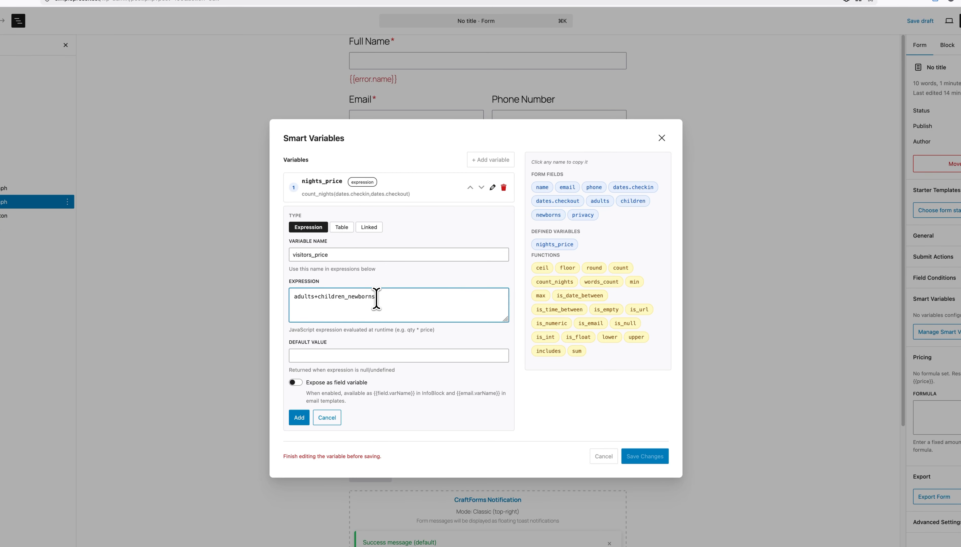
key("Left")
key("Left")
key("Left")
key("Left")
key("Left")
key("Left")
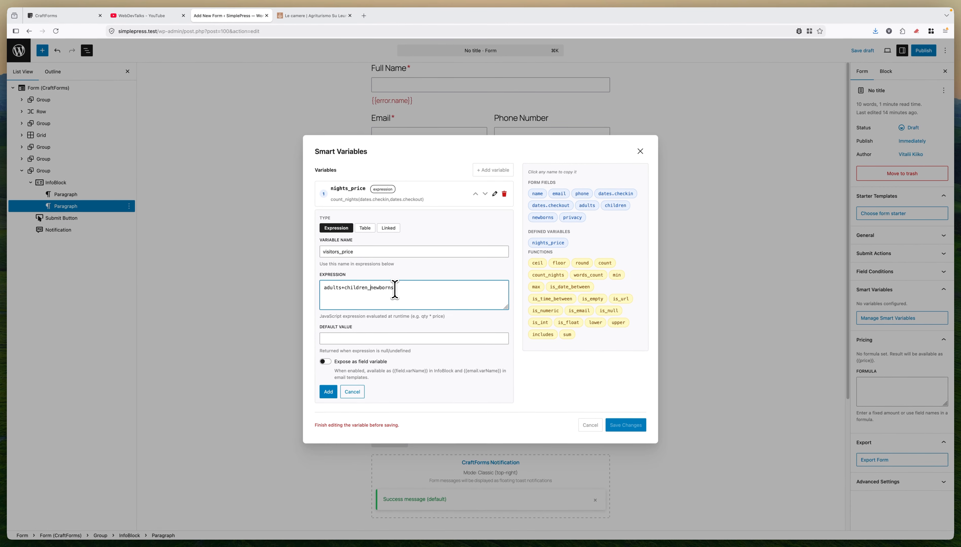
key("BackSpace")
type("+")
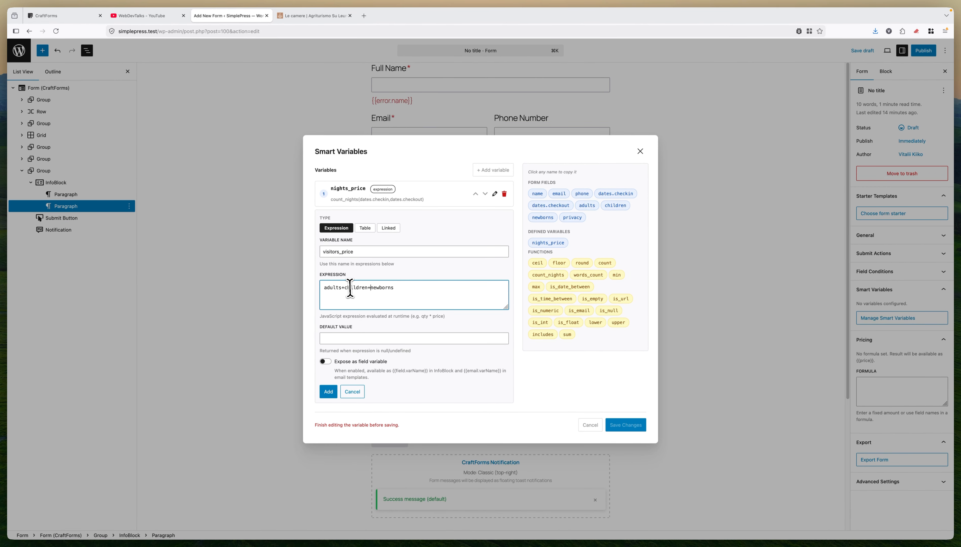
Put spaces around the plus signs so the expression reads adults + children + newborns
left_click(369, 289)
key("Left")
key("Left")
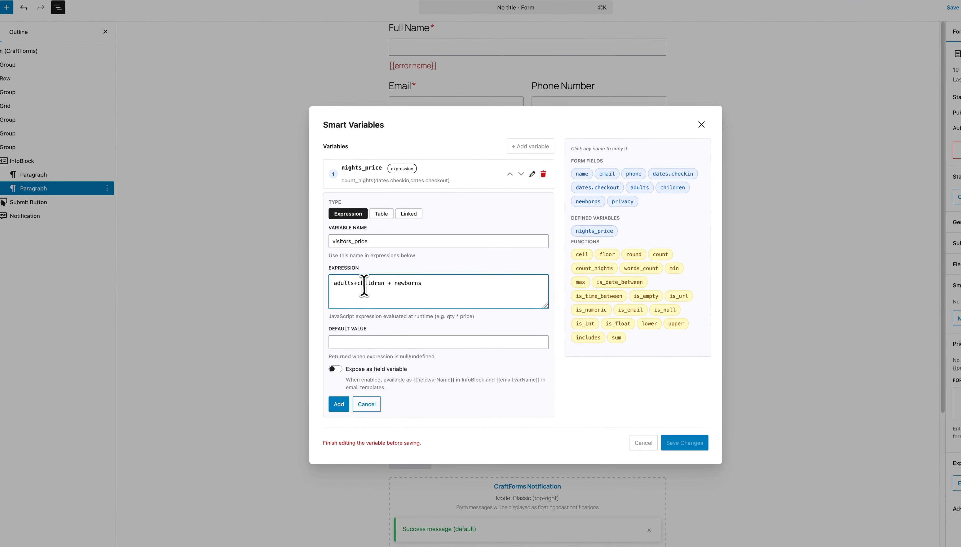
left_click(357, 284)
key("Left")
key("Left")
left_click_drag(450, 284, 320, 284)
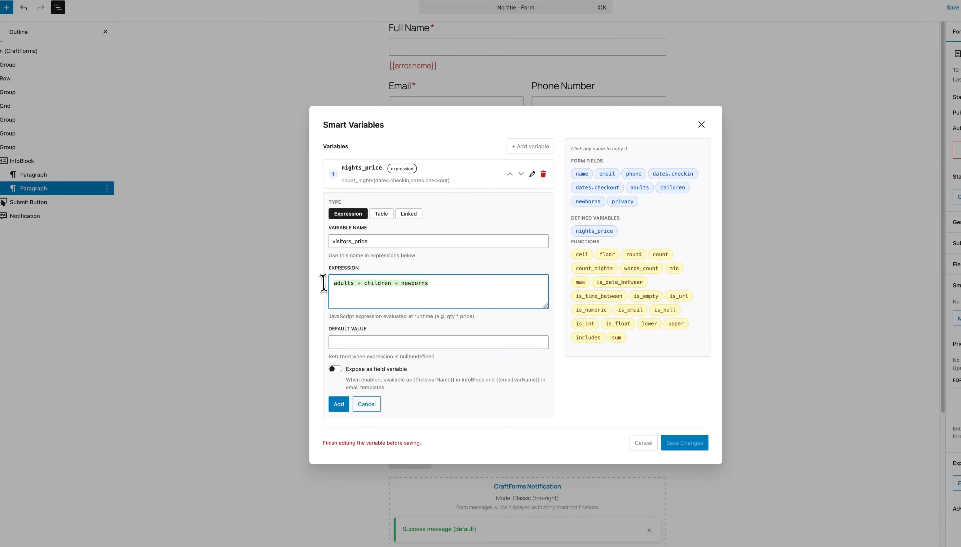
left_click(457, 286)
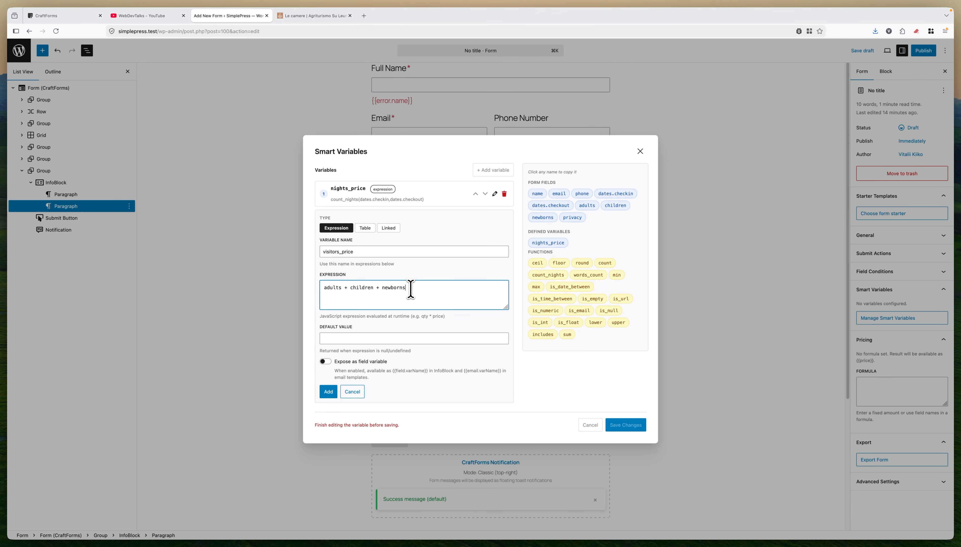
Remove the "+ newborns" term from the visitors_price expression
left_click_drag(408, 289, 377, 288)
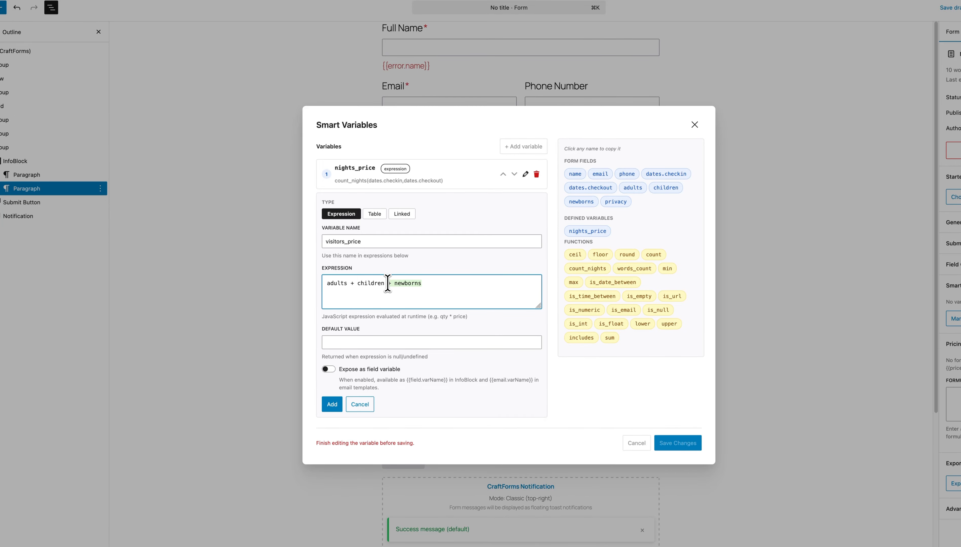
key("BackSpace")
key("BackSpace")
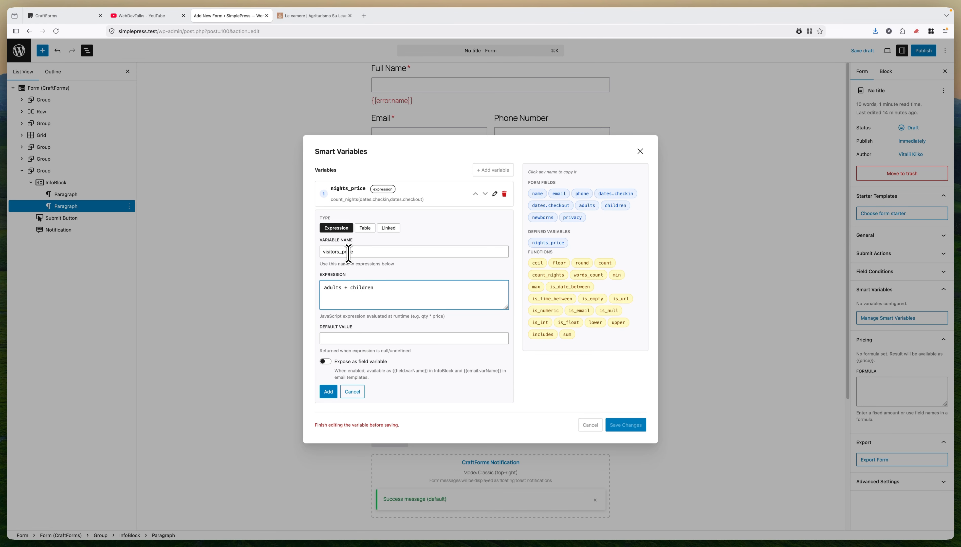
Rename the new visitors variable to visitors_qty and add it to the smart variables
left_click_drag(342, 252, 361, 254)
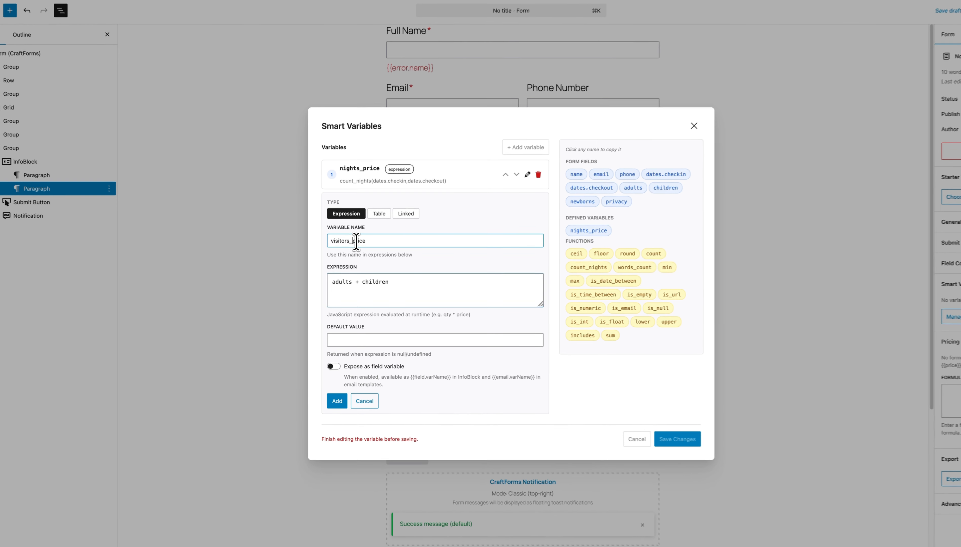
type("qty")
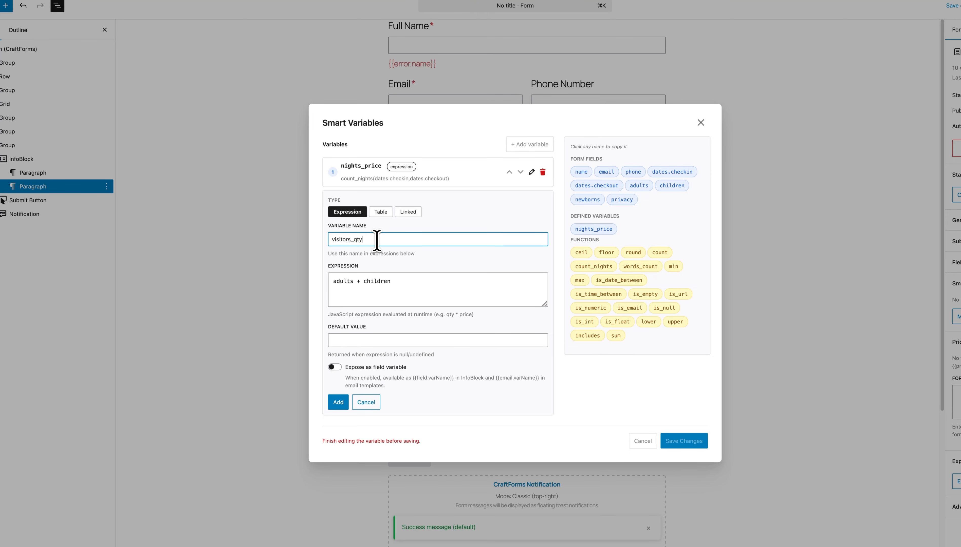
left_click(339, 402)
Rename the nights_price variable to nights_qty and expose it as a field variable
left_click(365, 198)
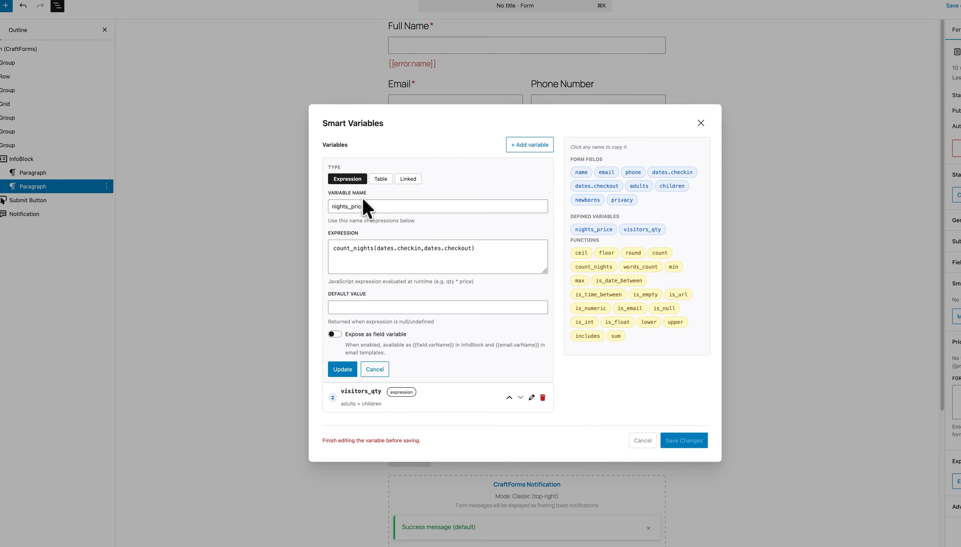
left_click_drag(348, 207, 364, 207)
type("qty")
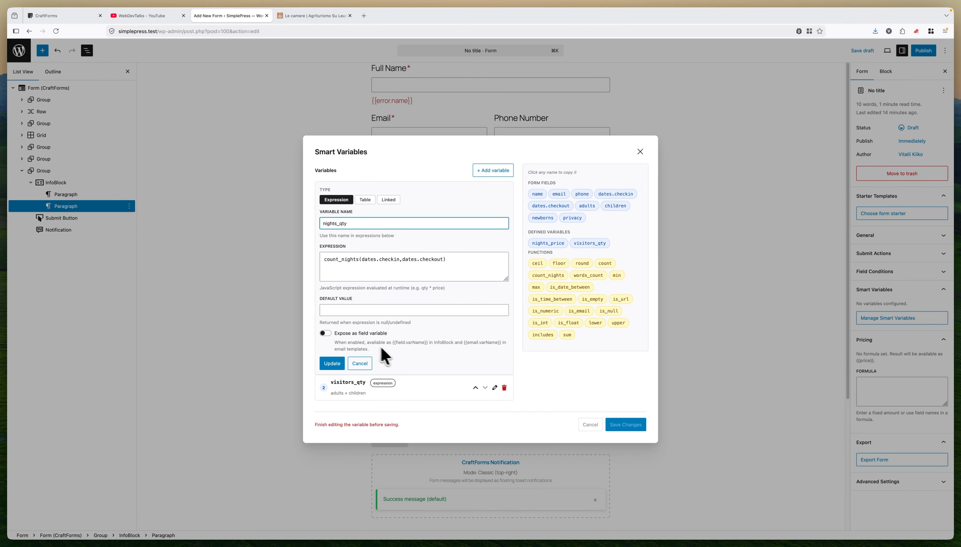
left_click(326, 334)
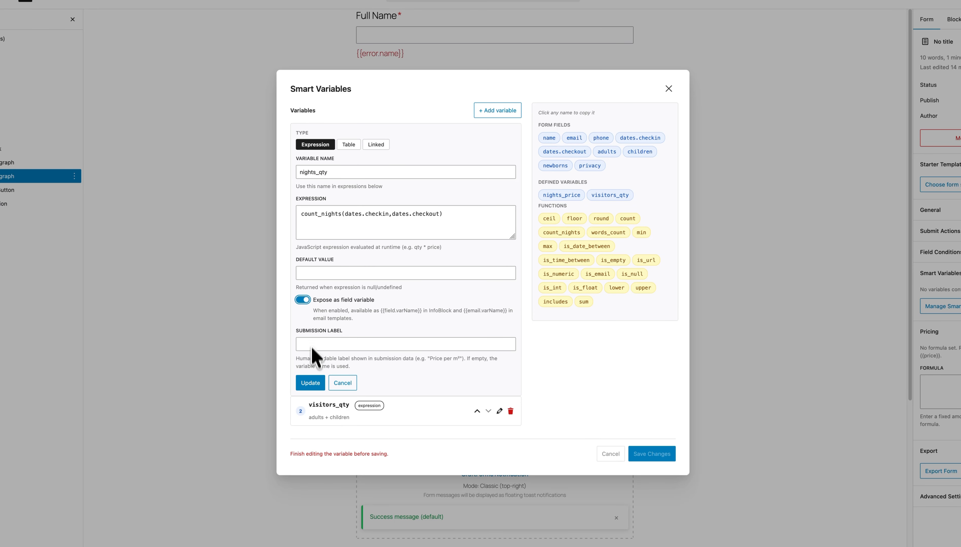
left_click(310, 382)
Expose the visitors_qty variable as a field variable and update it
left_click(330, 281)
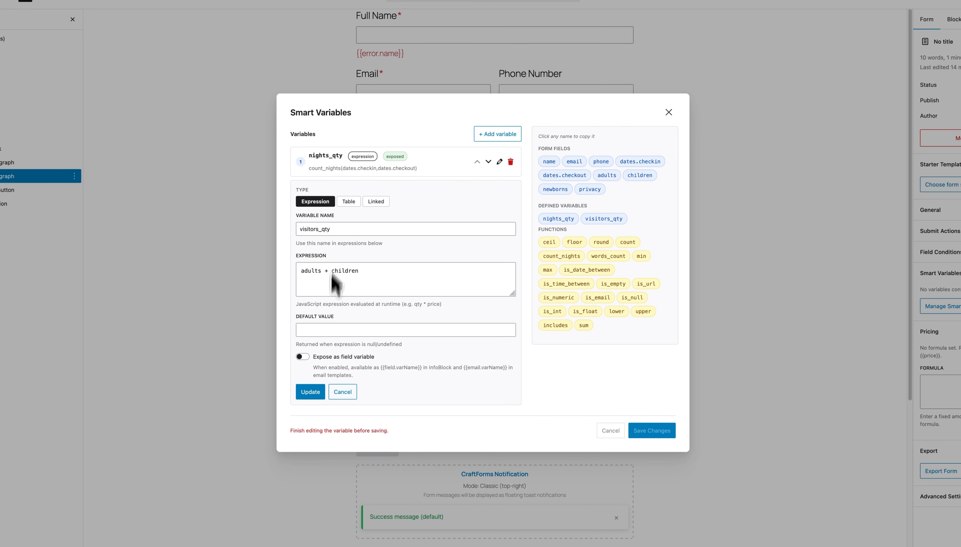
left_click(303, 357)
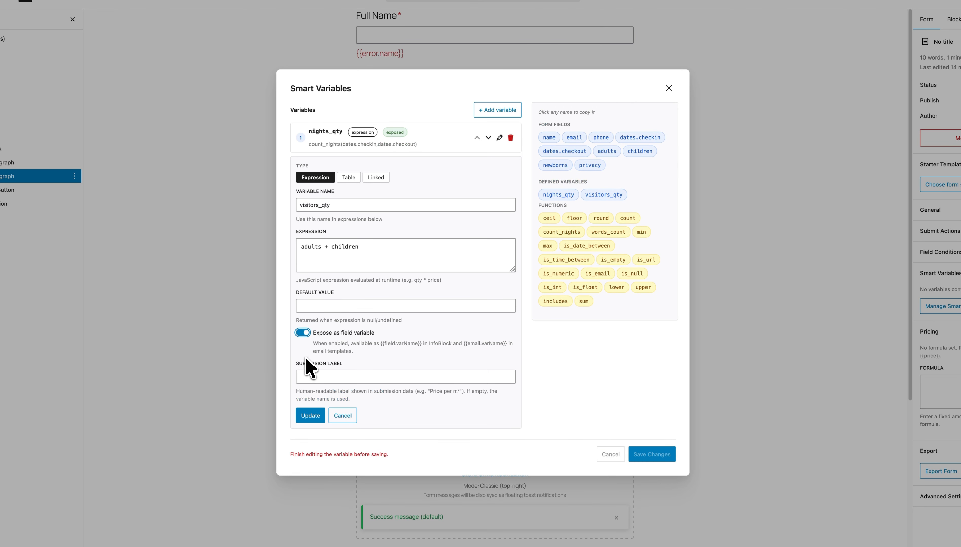
left_click(310, 417)
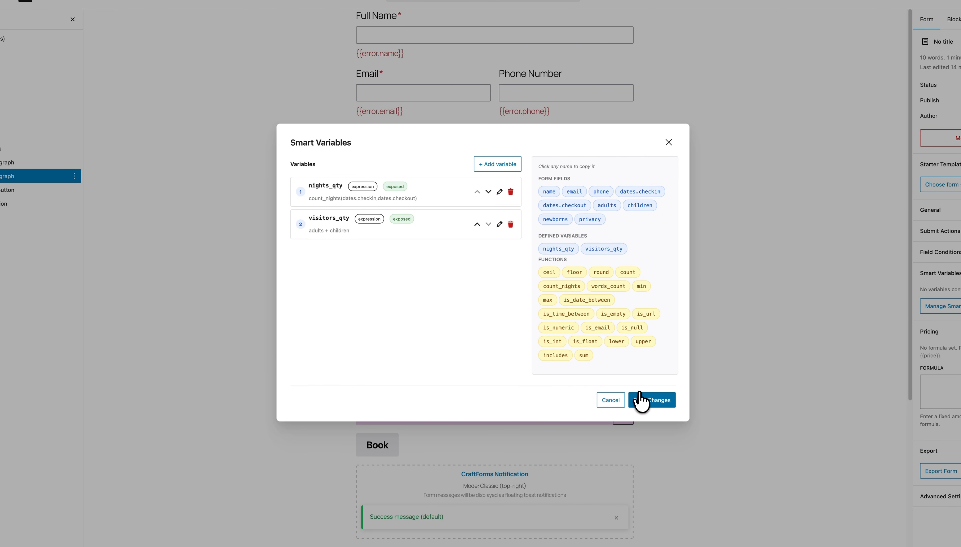
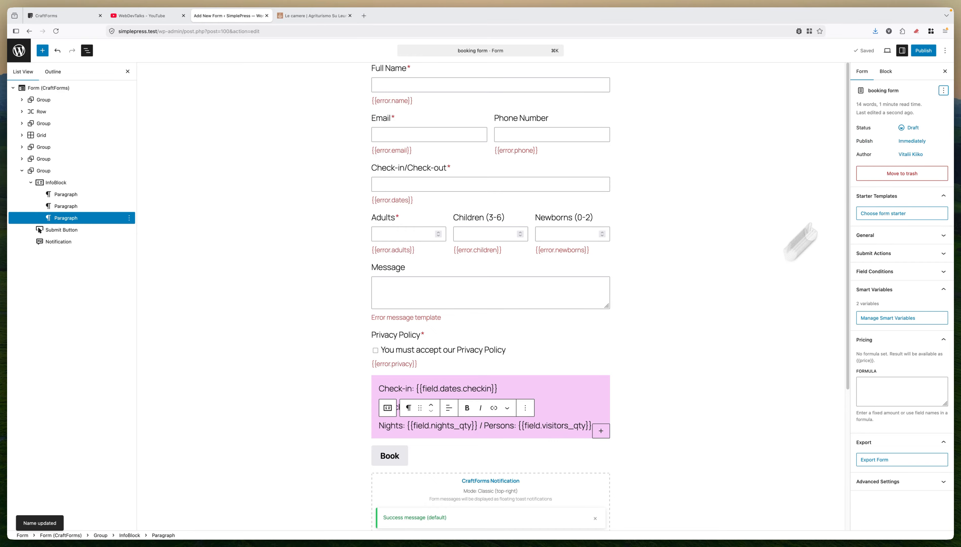
Publish the booking form and open the CraftForms form list in a new browser tab
left_click(924, 50)
left_click(922, 51)
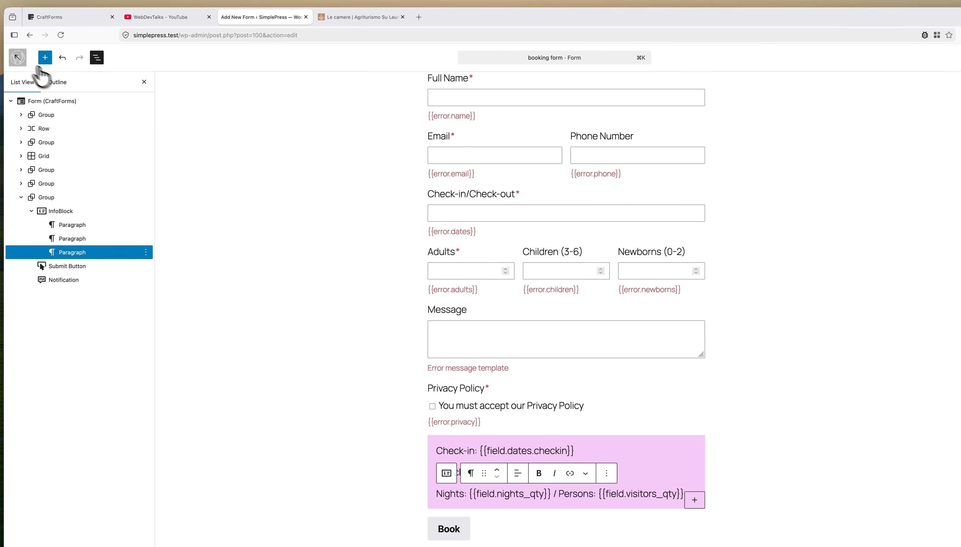
right_click(19, 58)
left_click(42, 62)
left_click(368, 16)
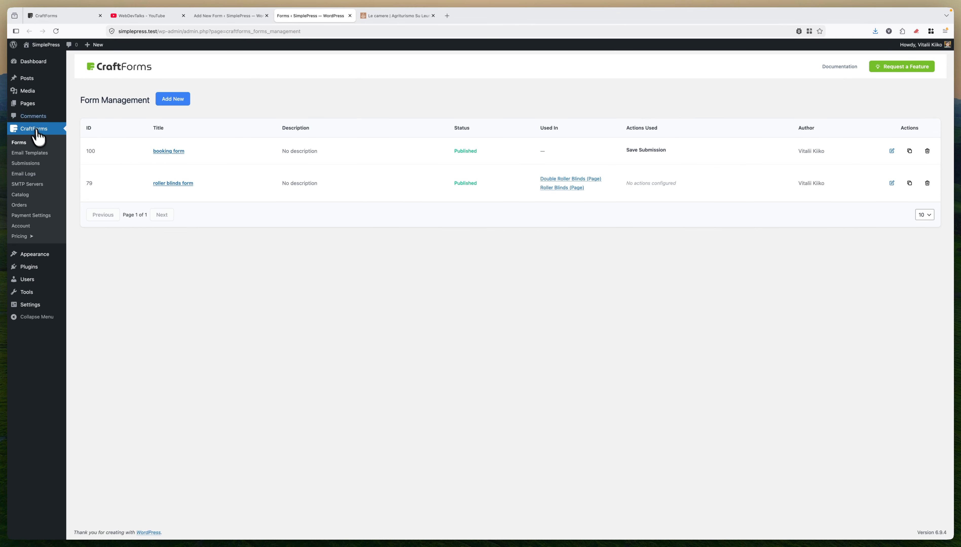
Create a blank new page without a starter pattern and title it "B&B"
mouse_move(33, 107)
left_click(86, 114)
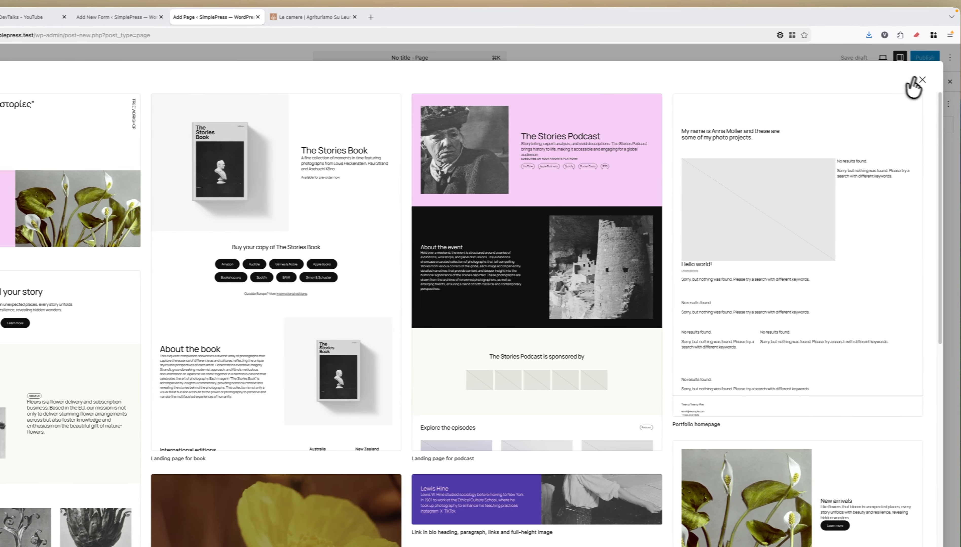
left_click(958, 82)
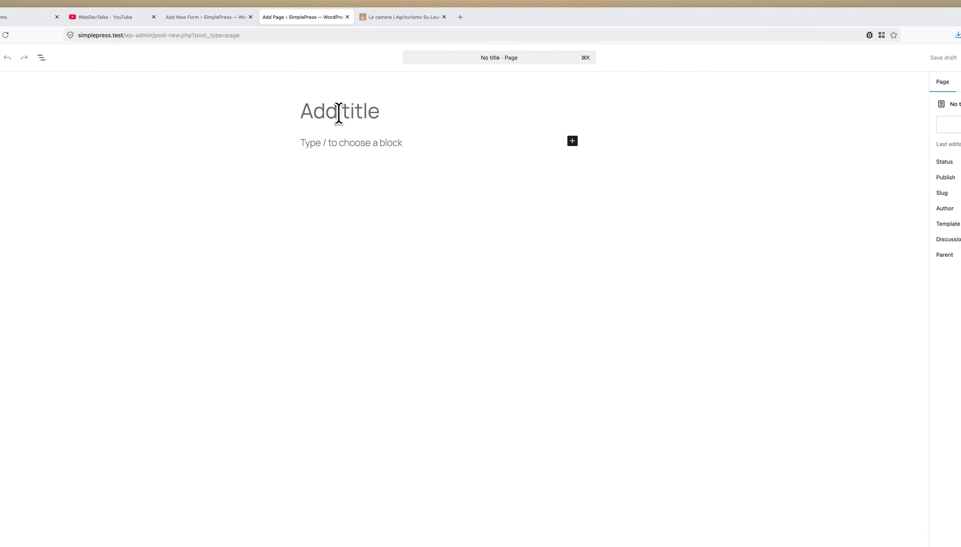
left_click(338, 113)
type("B&B")
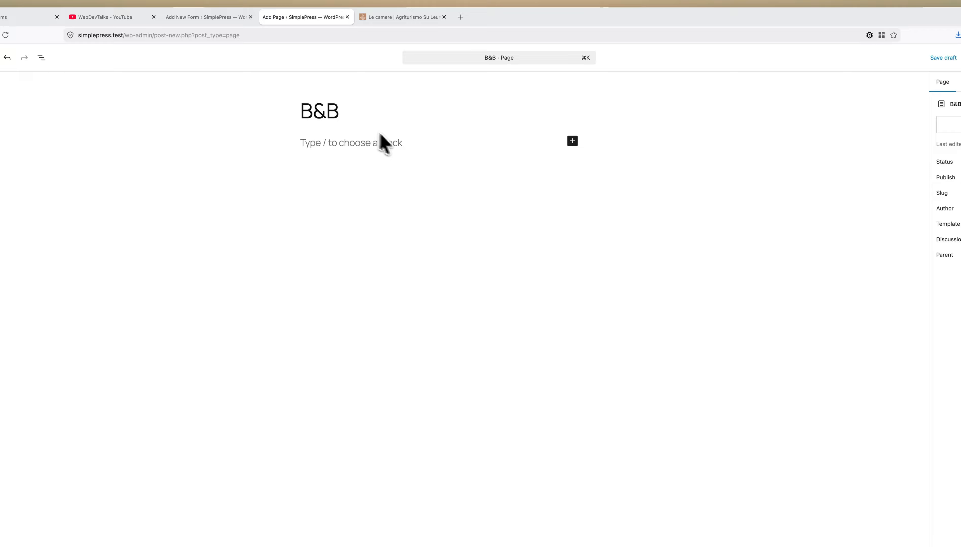
Insert the "CraftForms: booking form" block into the B&B page
left_click(400, 144)
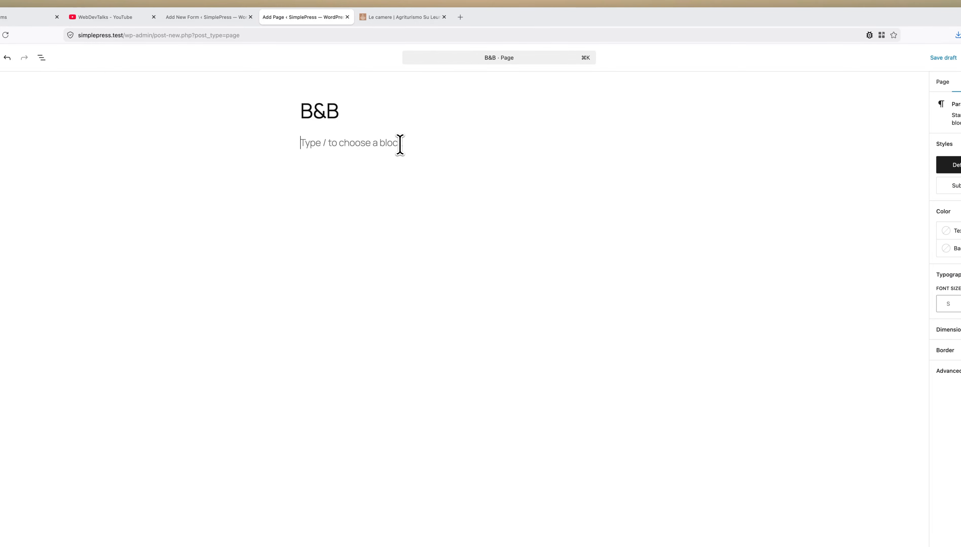
type("/")
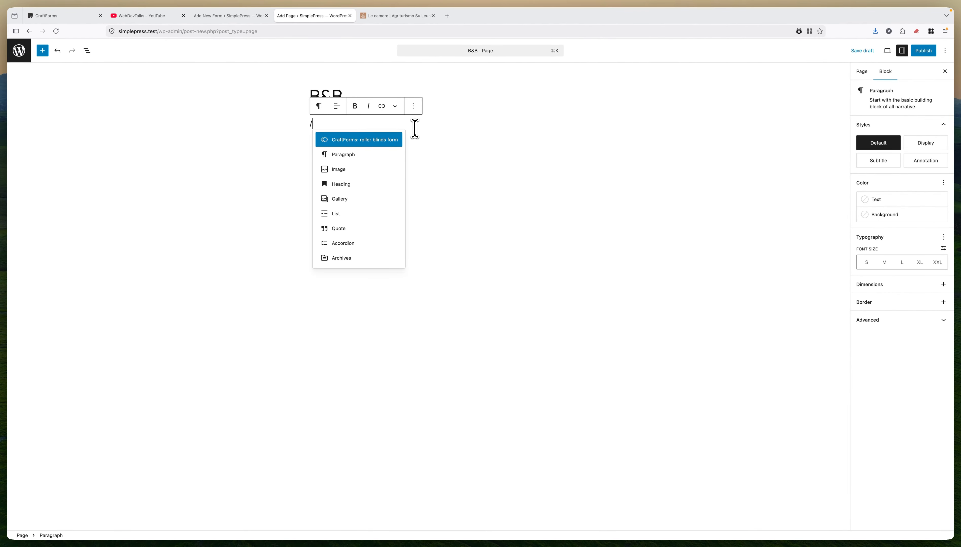
type("cr")
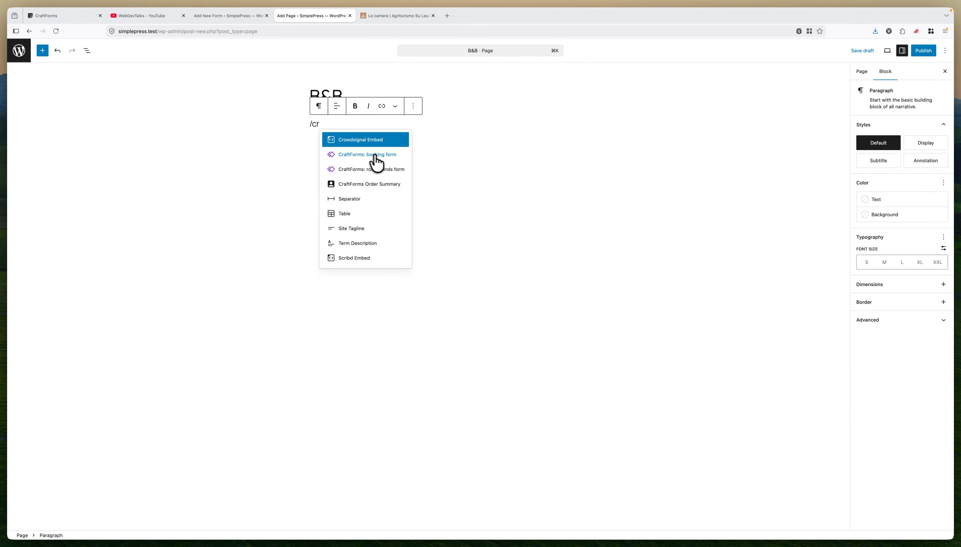
left_click(362, 154)
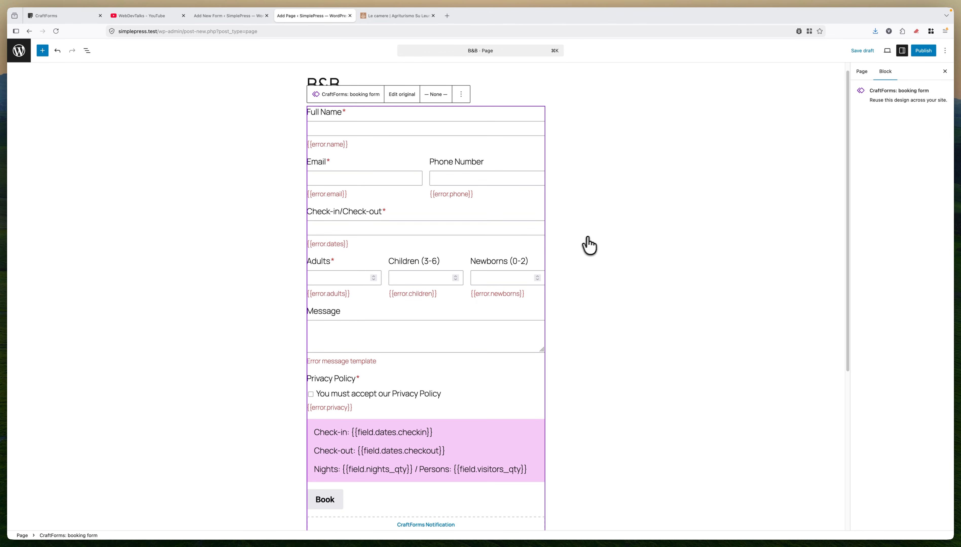
Publish the B&B page and view it live on the site
left_click(923, 50)
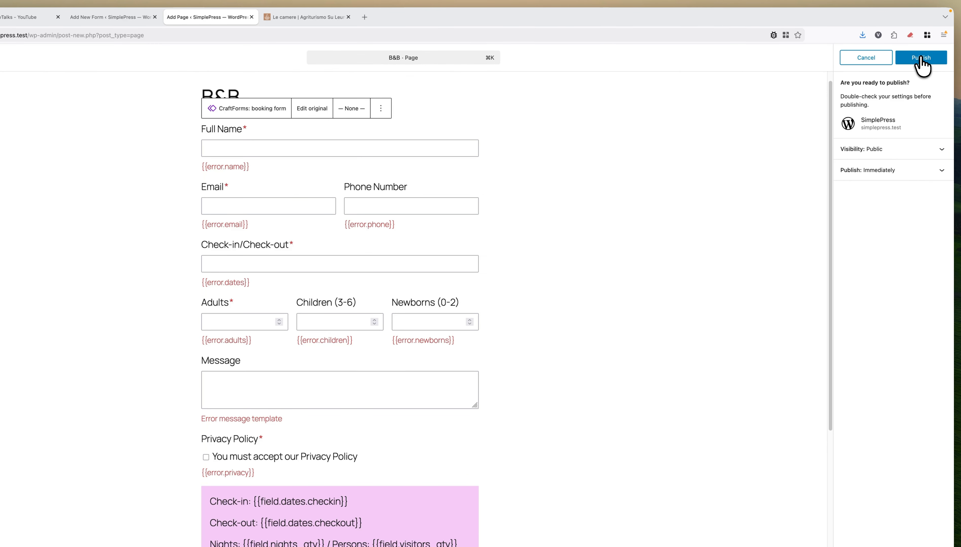
left_click(921, 58)
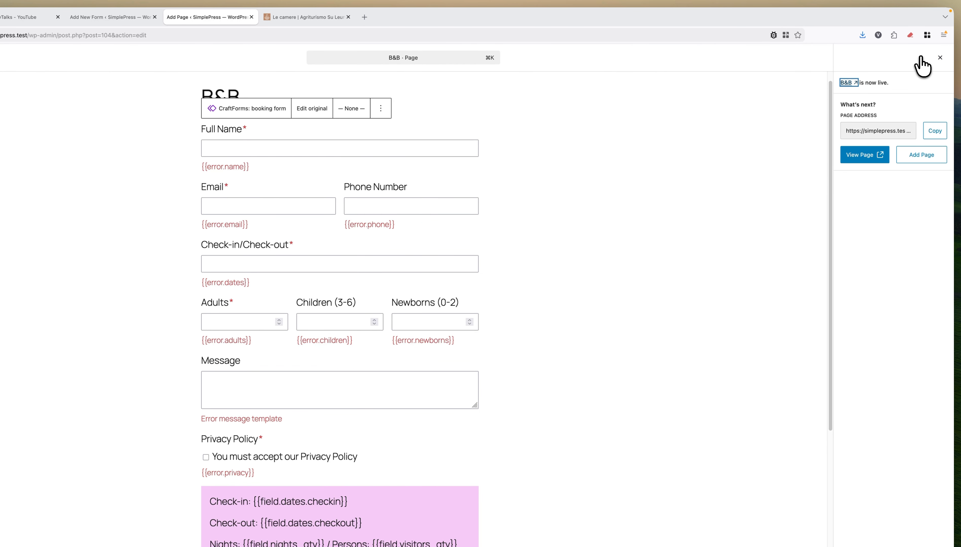
left_click(848, 83)
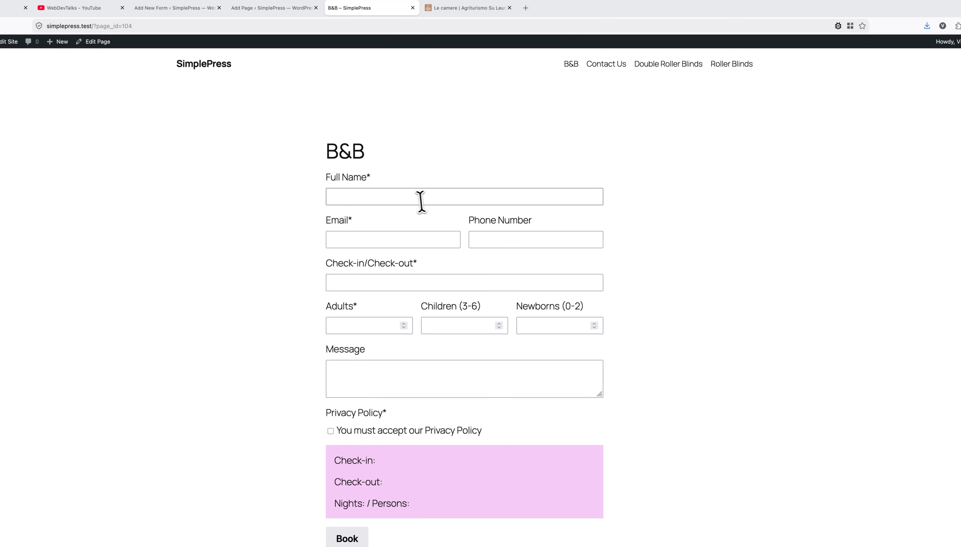
Select check-in 2026-05-13 and check-out 2026-05-16 in the live form, and check the dates and nights in the summary block
left_click(407, 194)
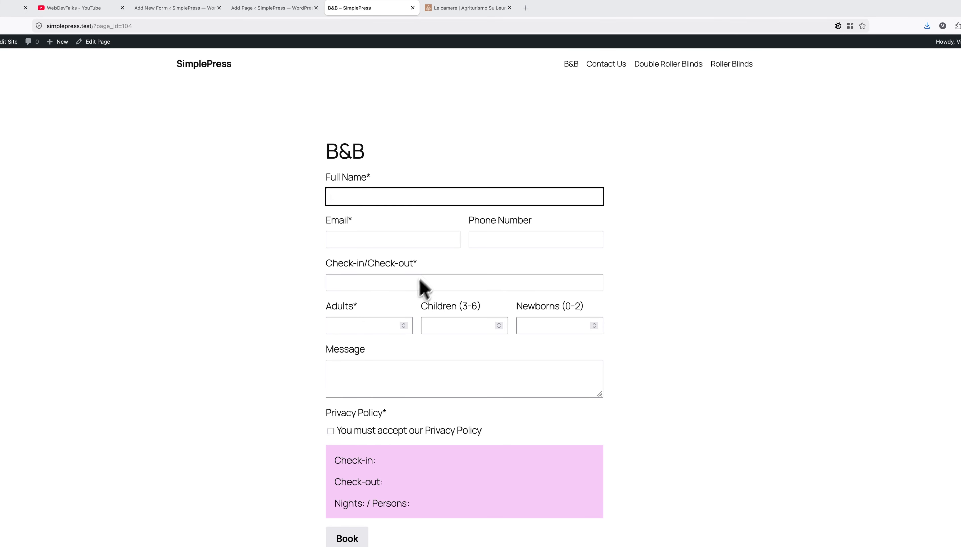
scroll(452, 289, "down", 1)
scroll(452, 290, "down", 1)
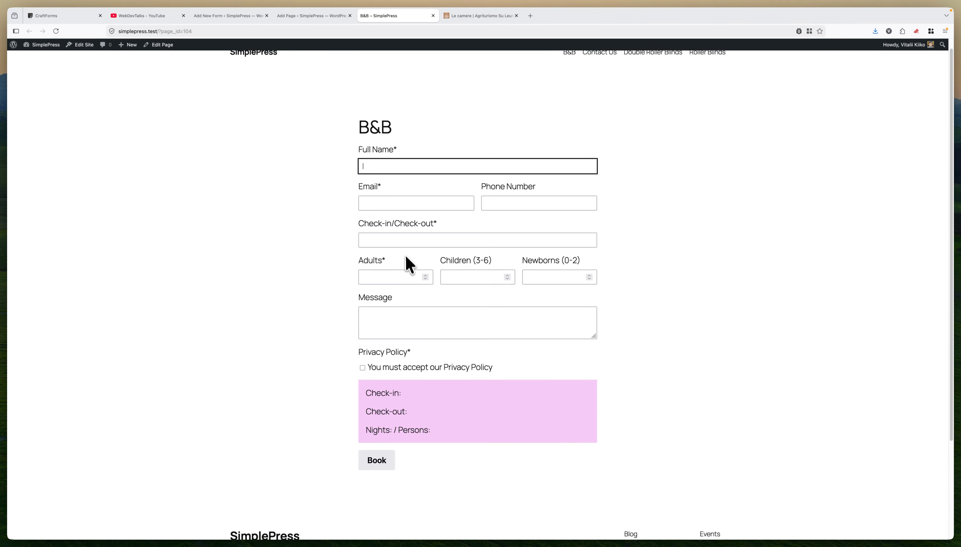
left_click(401, 240)
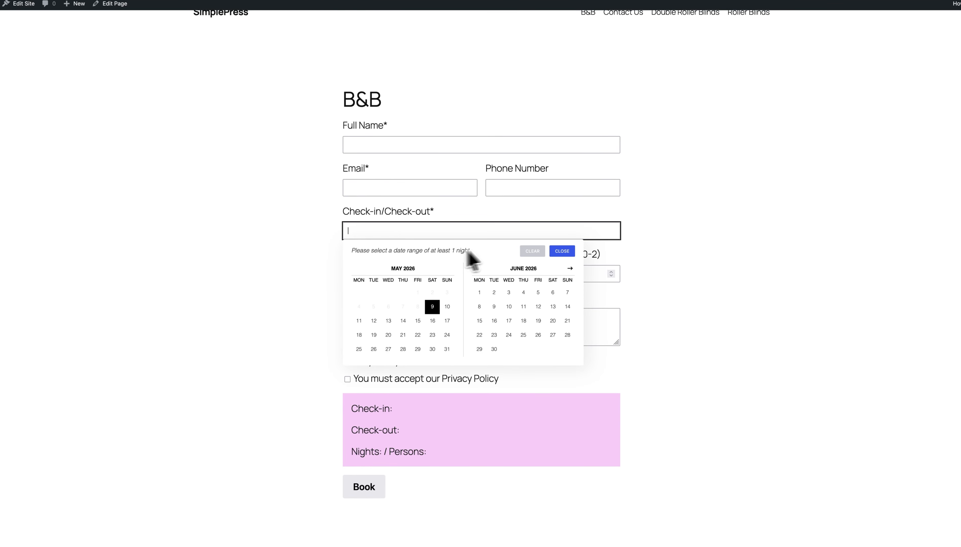
left_click(389, 321)
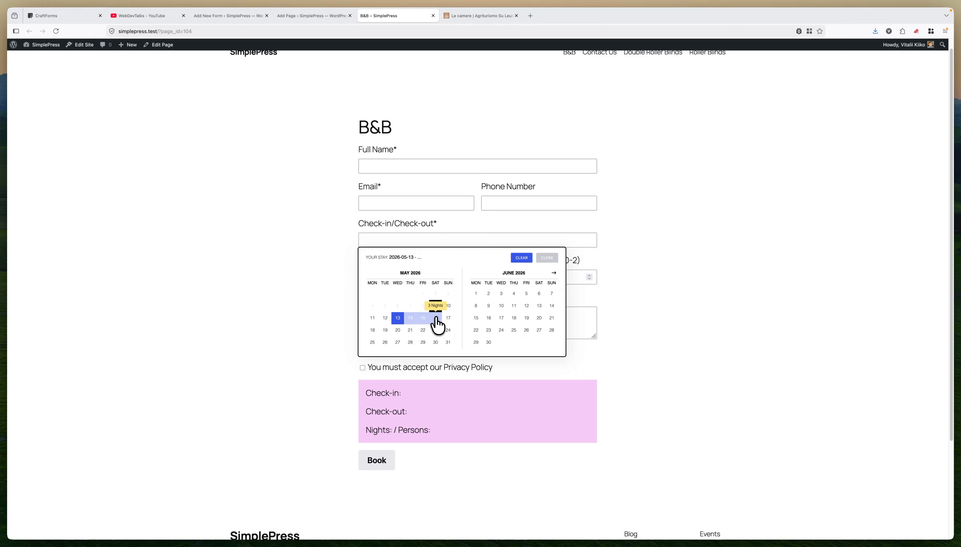
left_click(436, 319)
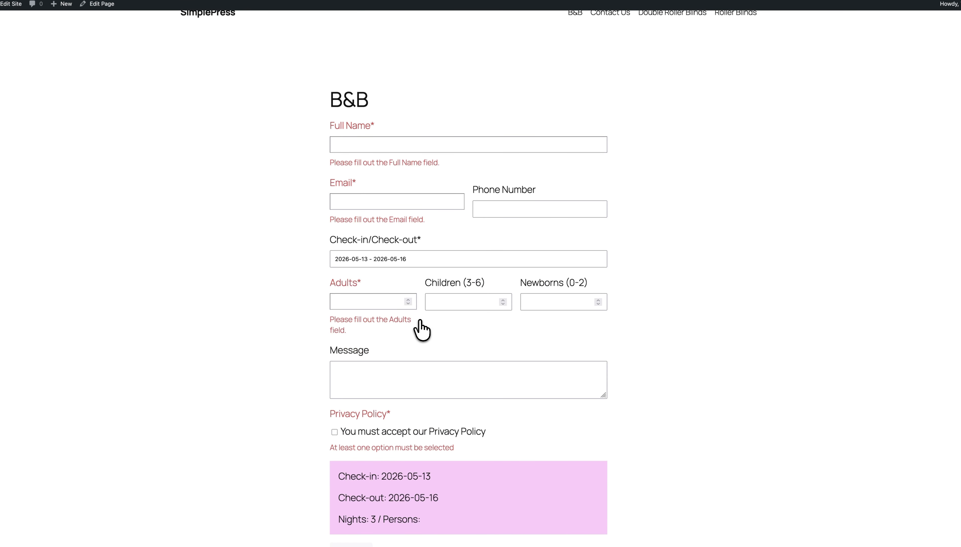
scroll(572, 350, "down", 2)
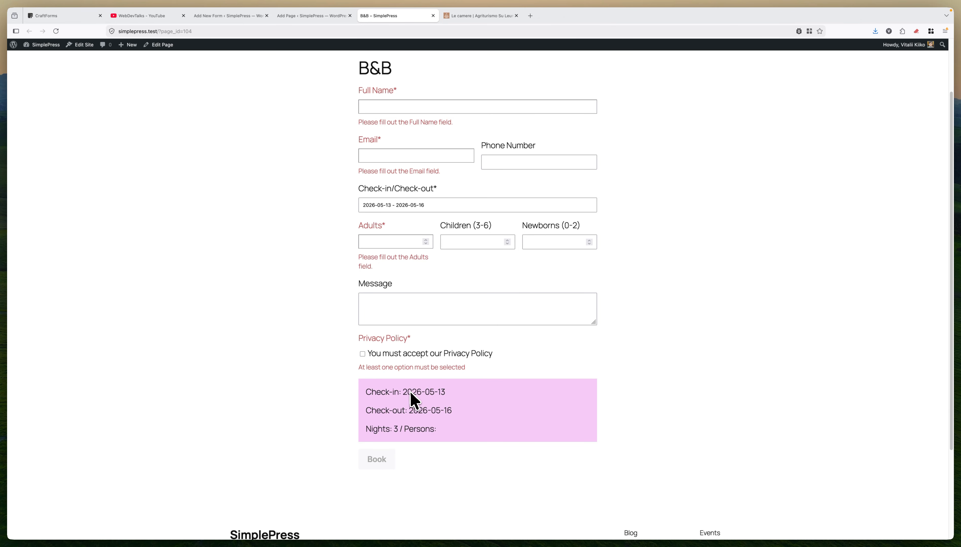
left_click_drag(414, 411, 453, 409)
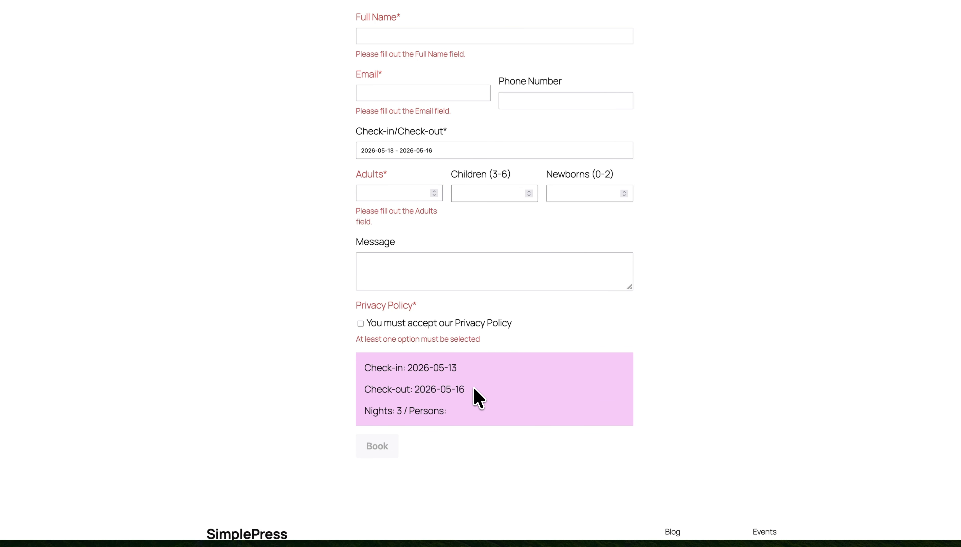
left_click(450, 399)
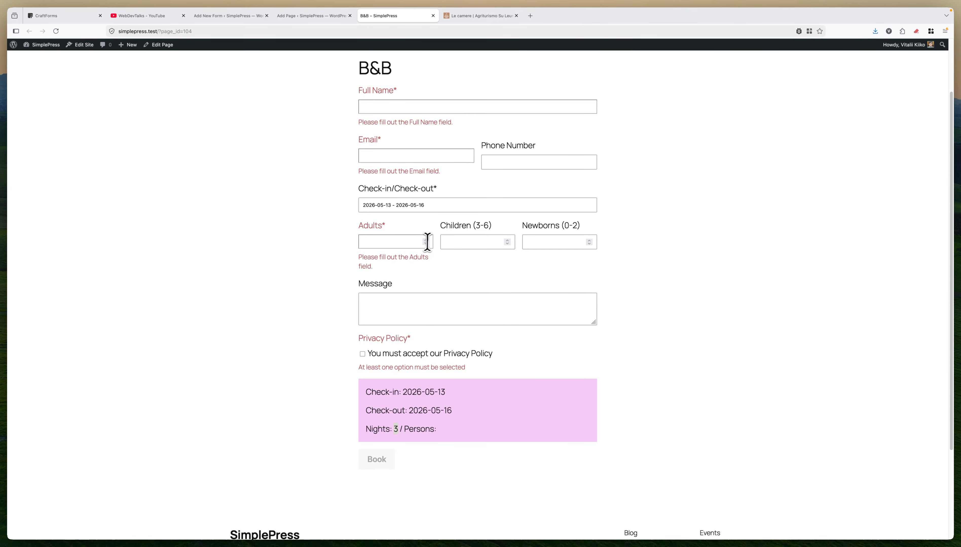
Set the live form's guest counts to 1 adult, 2 children and 1 newborn
left_click(426, 240)
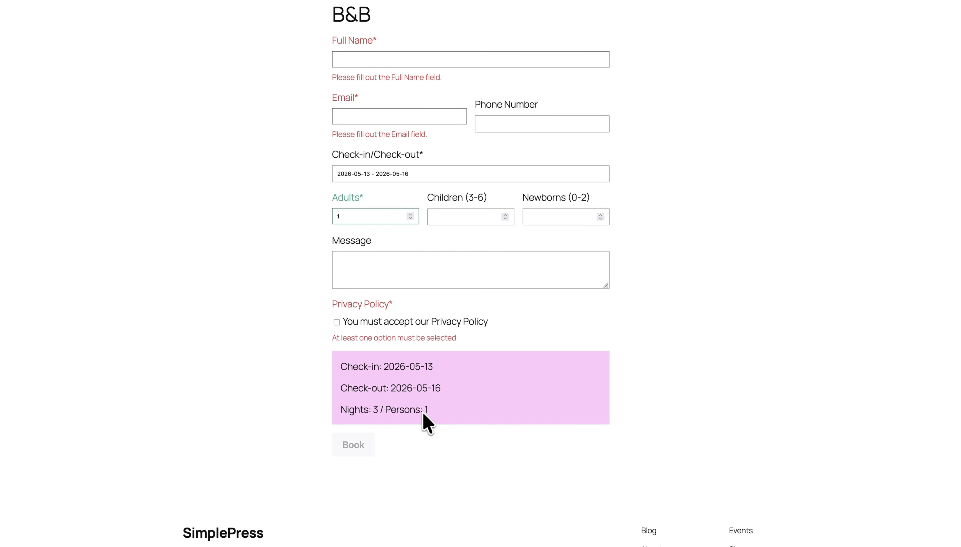
left_click(506, 214)
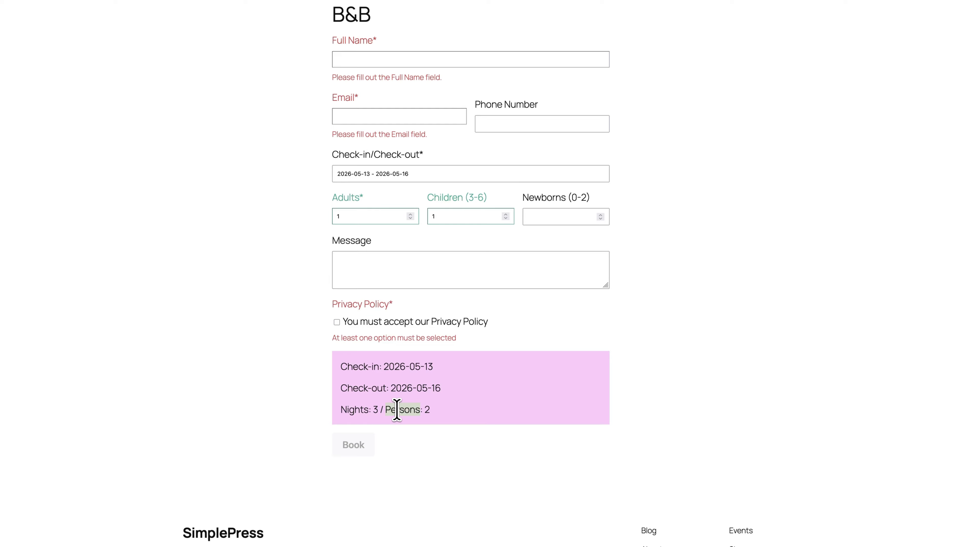
left_click(601, 215)
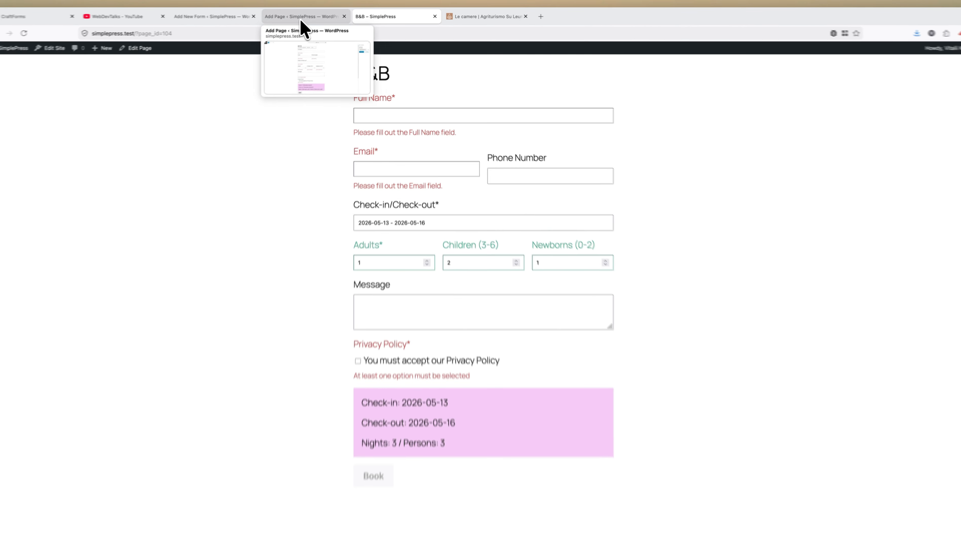
Close the page editor, return to the booking form editor and delete "Persons: {{field.visitors_qty}}" from the InfoBlock's Nights line
left_click(301, 22)
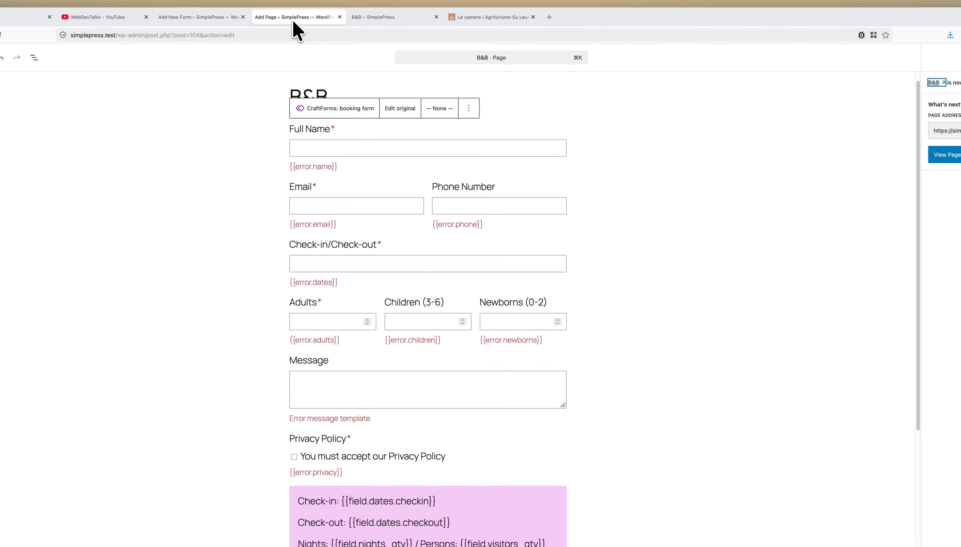
left_click(339, 18)
left_click(225, 19)
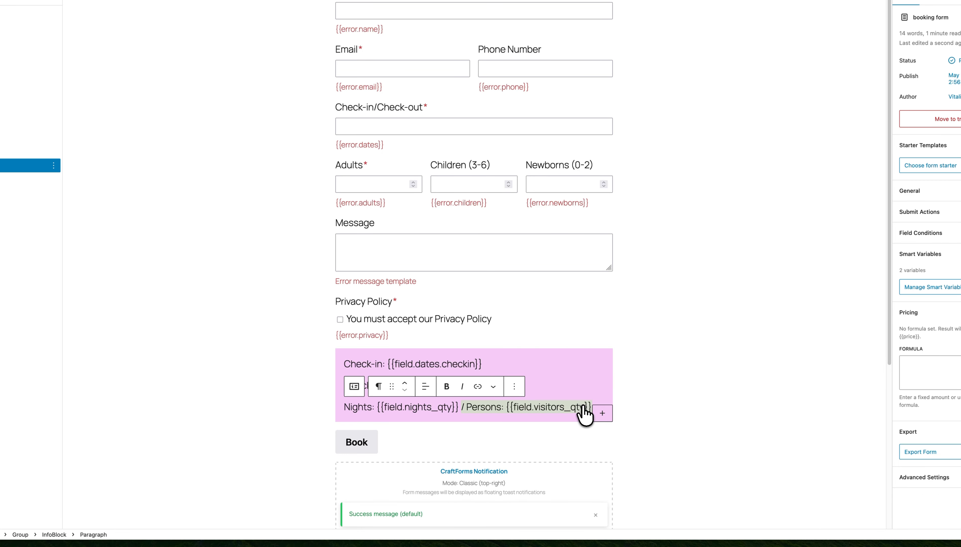
left_click(580, 408)
left_click_drag(590, 407, 499, 410)
key("BackSpace")
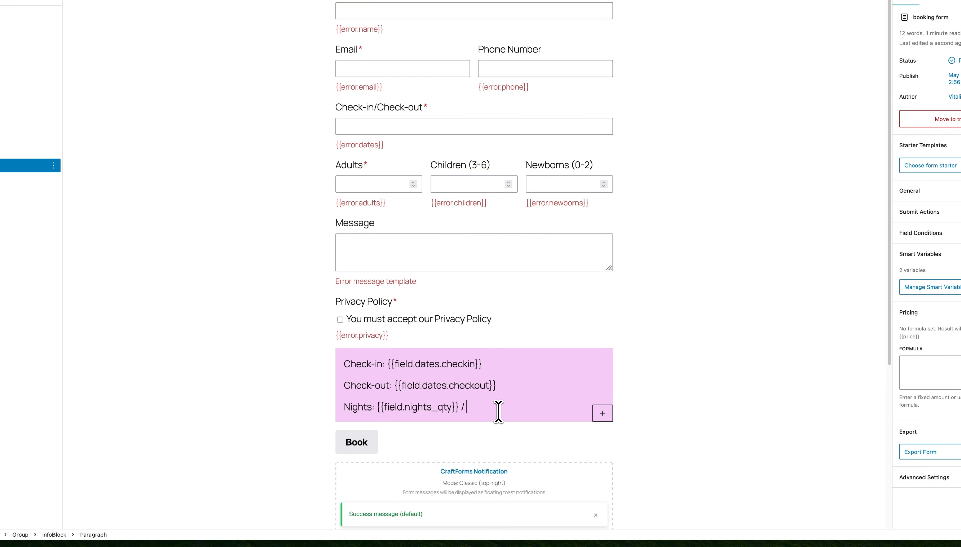
Remove the trailing slash from the InfoBlock's Nights line and add a "Price:" paragraph below it
key("Return")
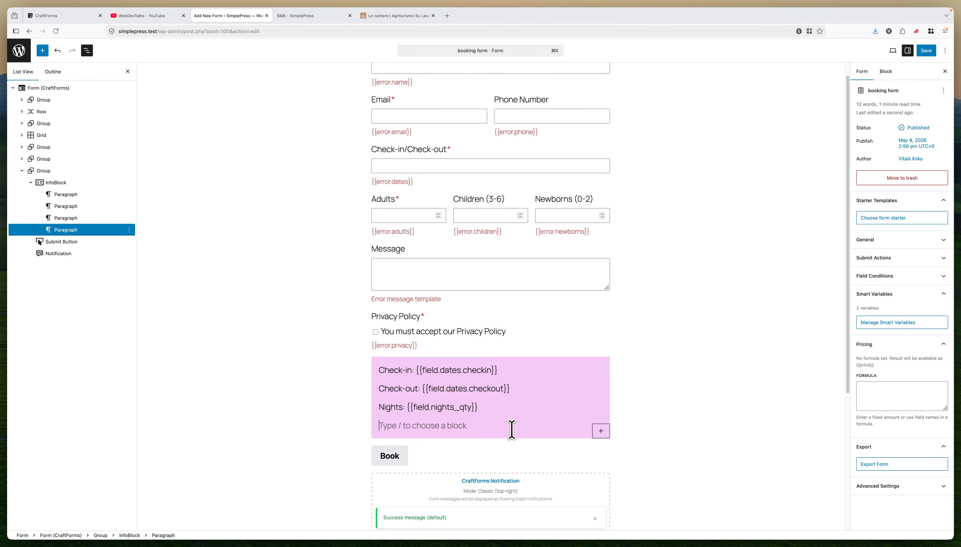
type("Price:")
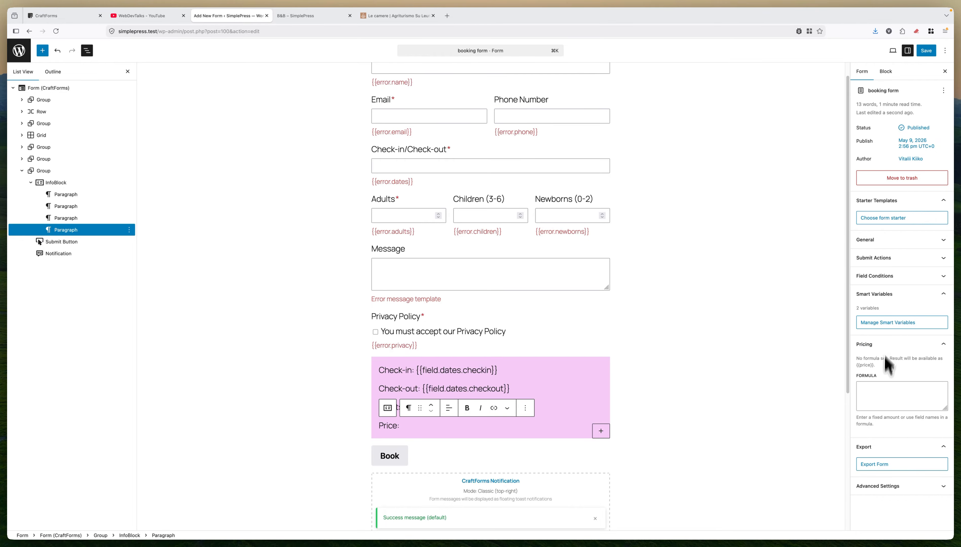
Copy the nights_qty variable name from the smart variables and set the form's pricing formula to "nights_qty * 22"
left_click(884, 322)
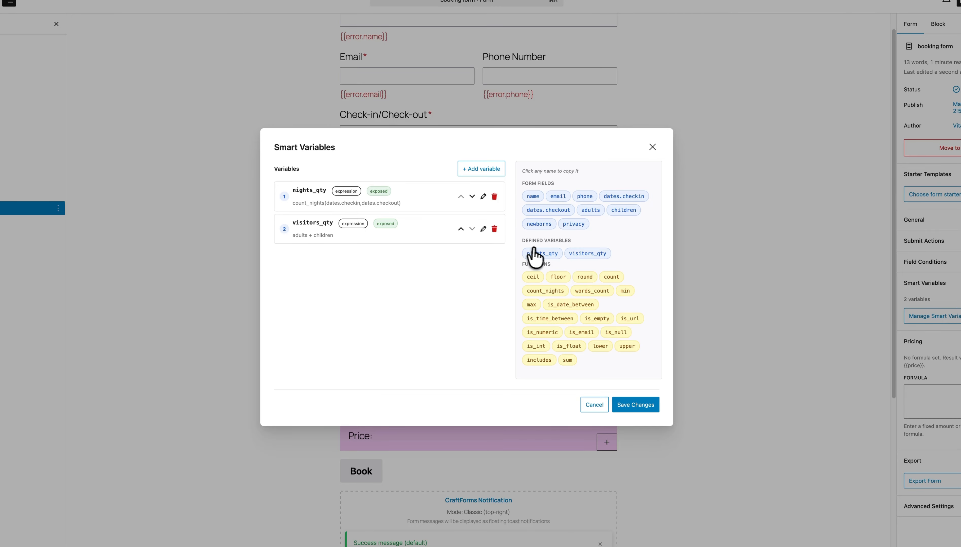
left_click(544, 254)
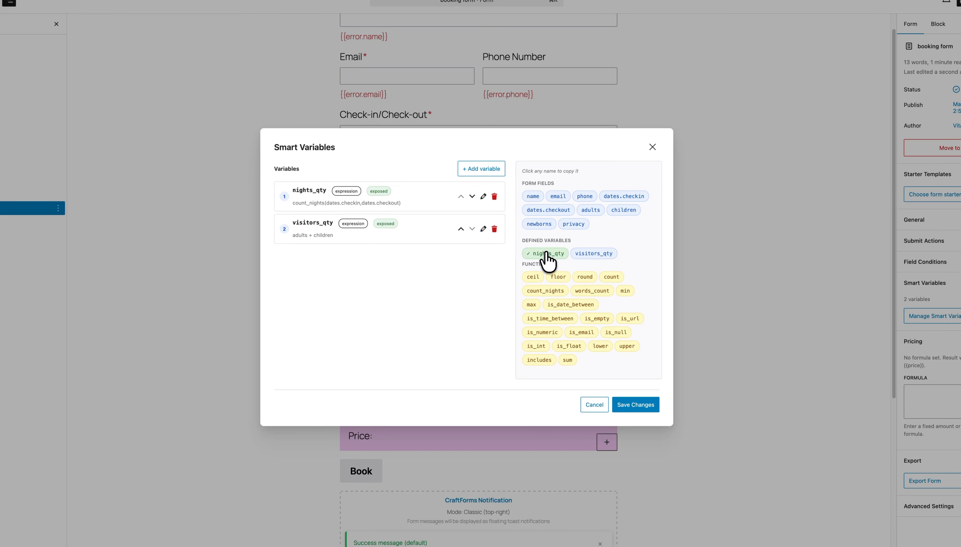
left_click(641, 405)
left_click(925, 394)
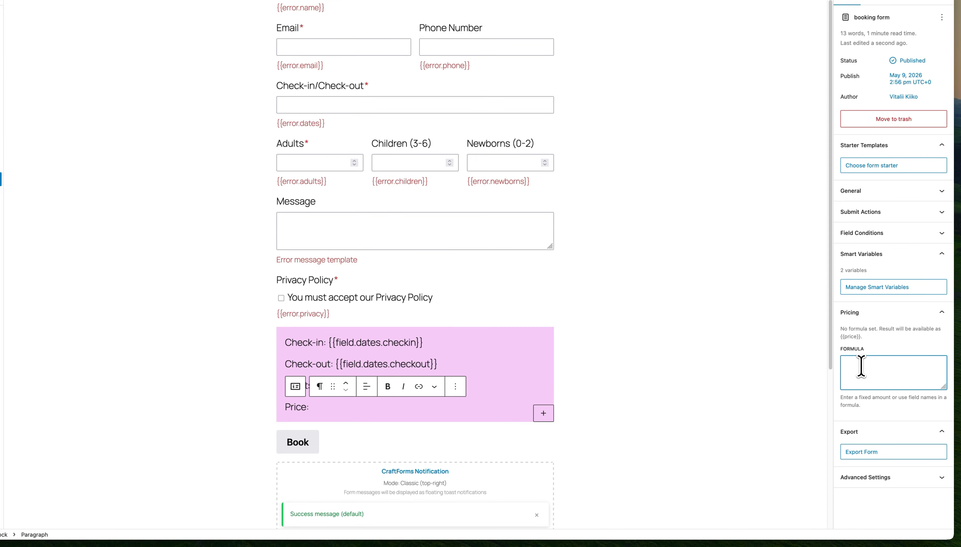
type("nights_qty")
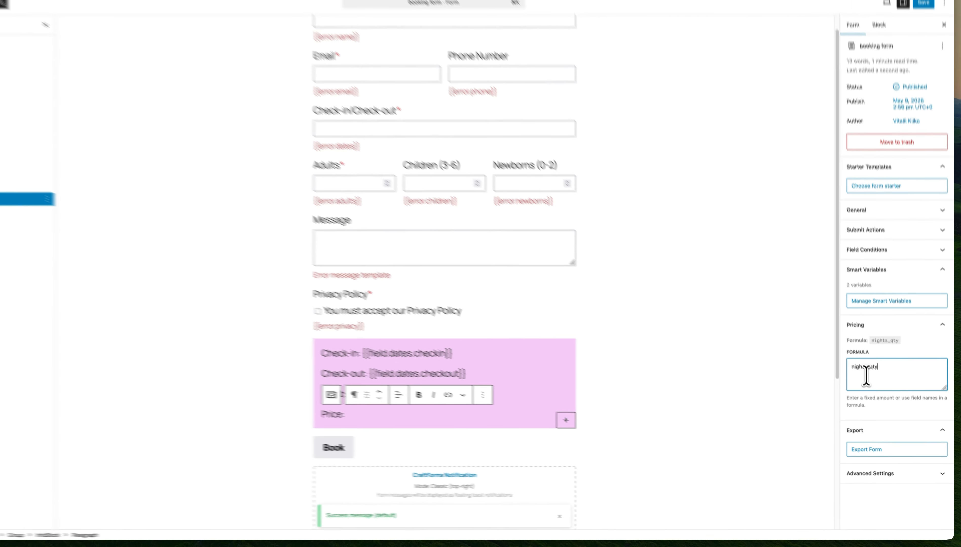
type("*")
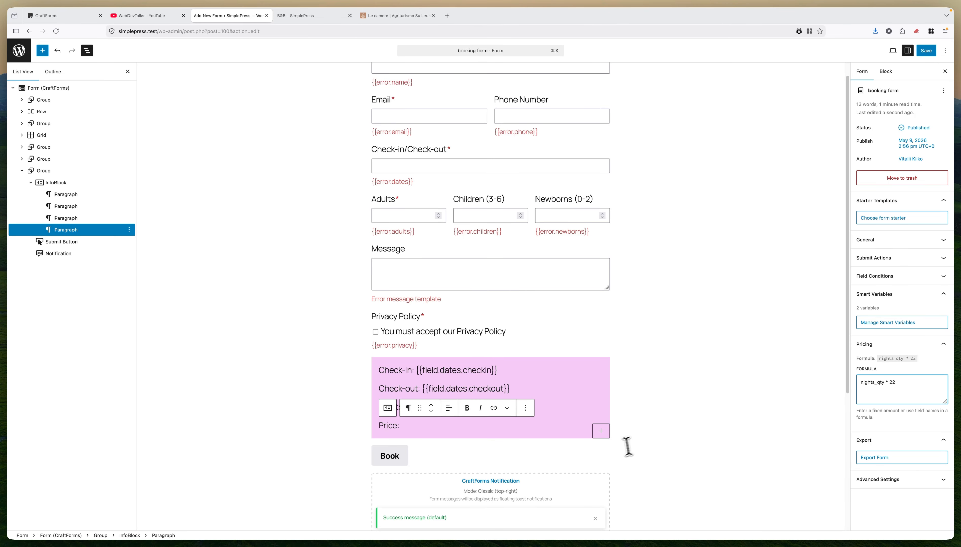
Complete the InfoBlock's Price line with the placeholders {{form.currency}} {{form.price}}
left_click(445, 427)
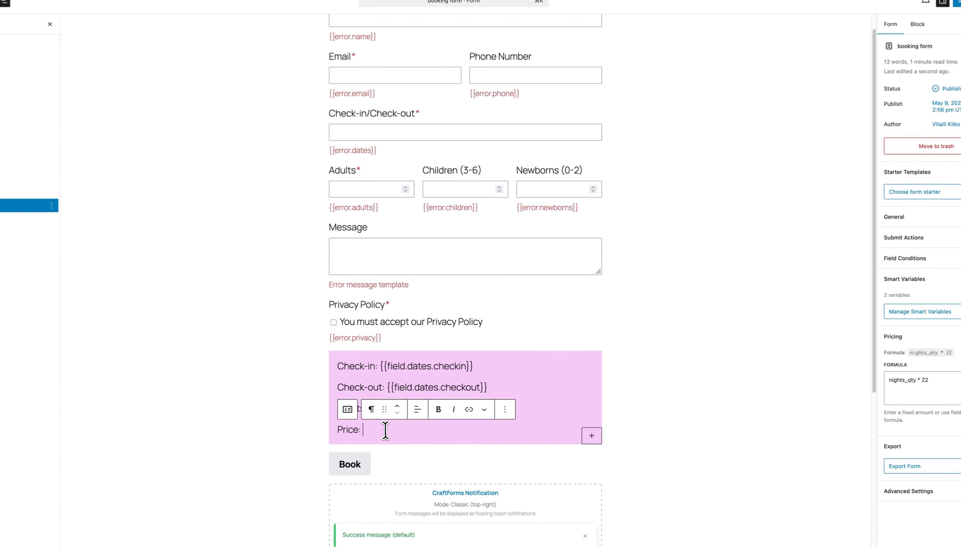
type("{{")
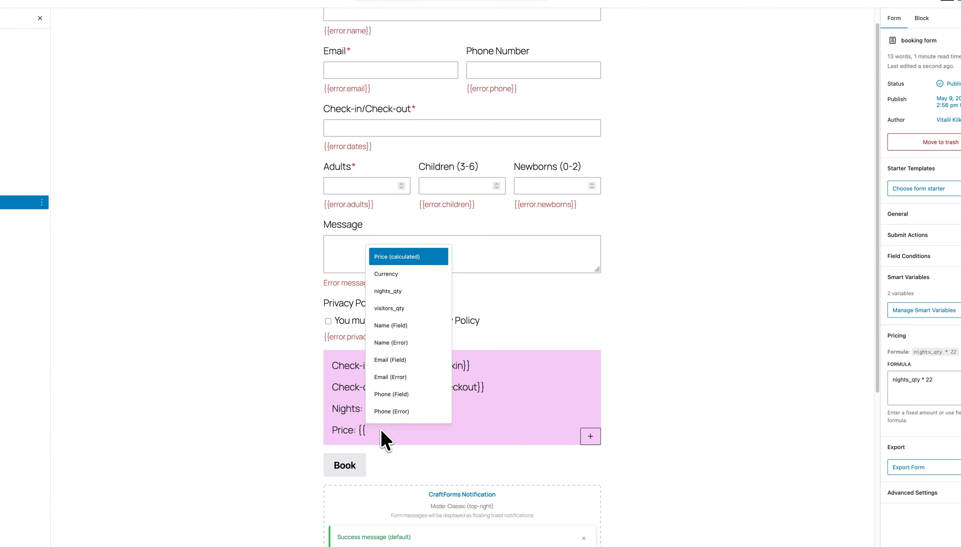
left_click(391, 274)
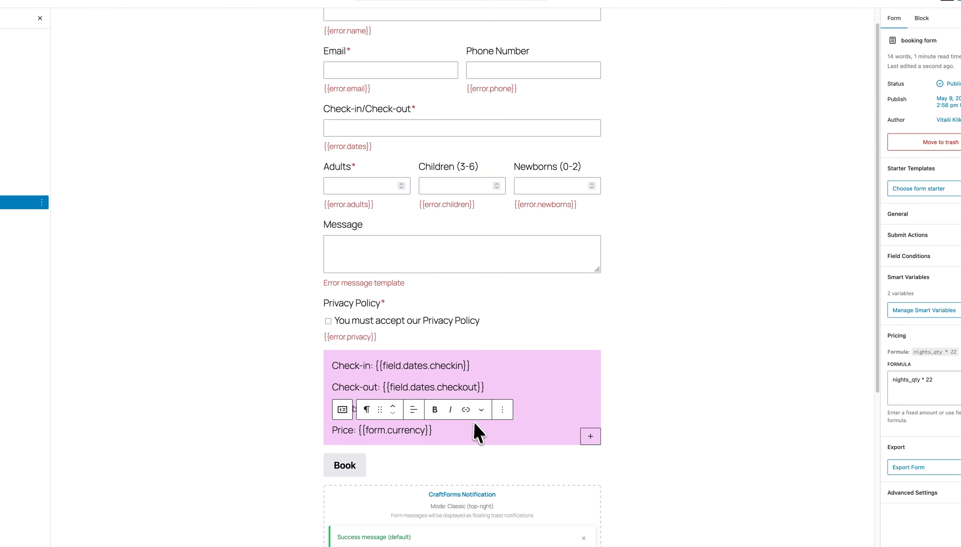
type("{{")
left_click(491, 261)
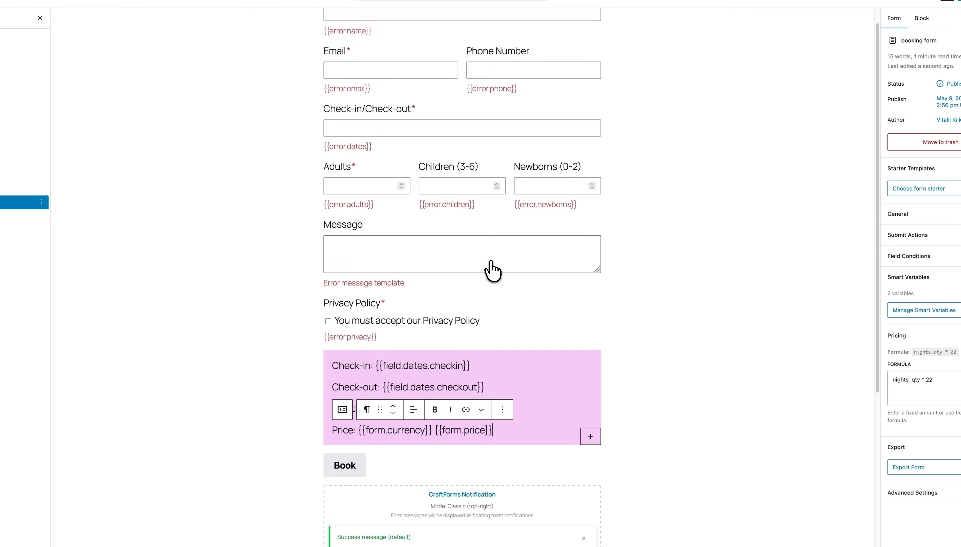
Save the booking form and reload the live B&B page
left_click(548, 407)
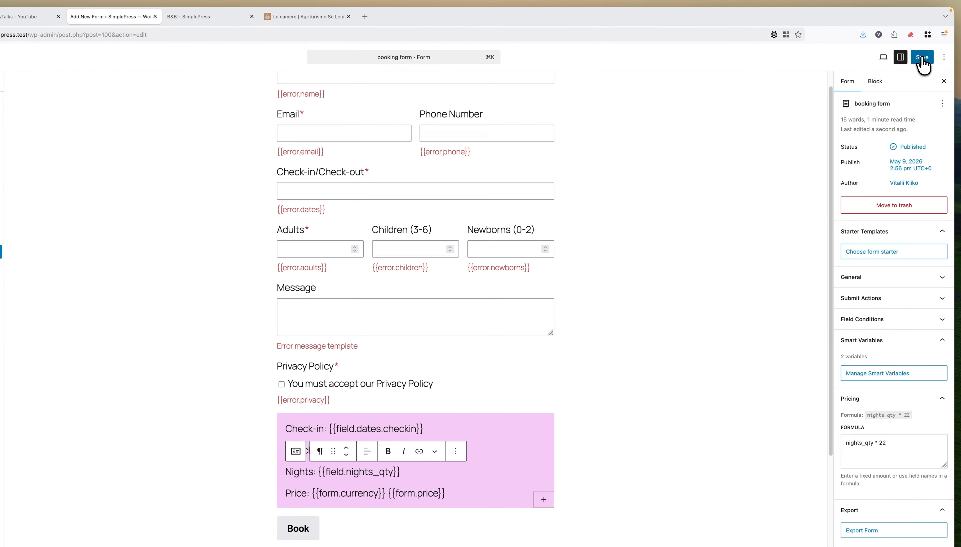
left_click(922, 58)
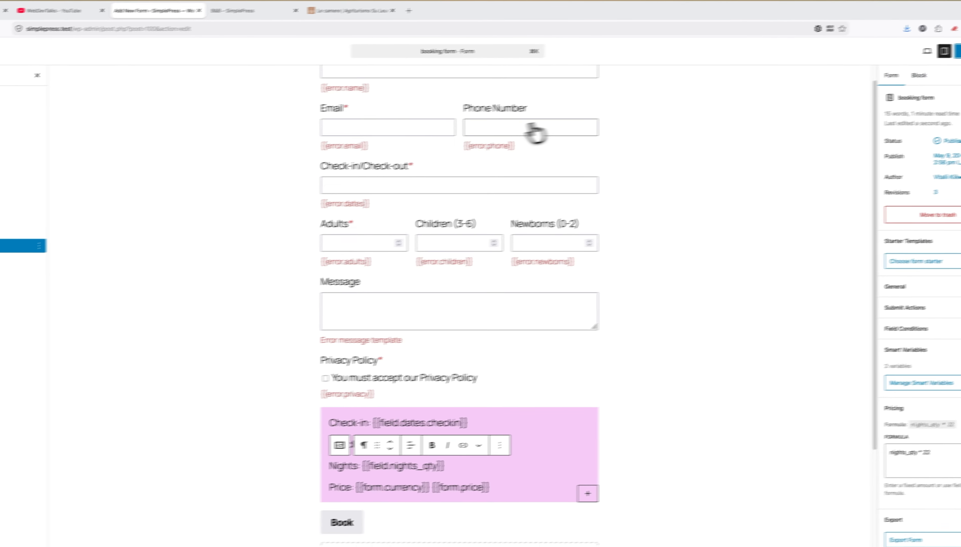
left_click(200, 17)
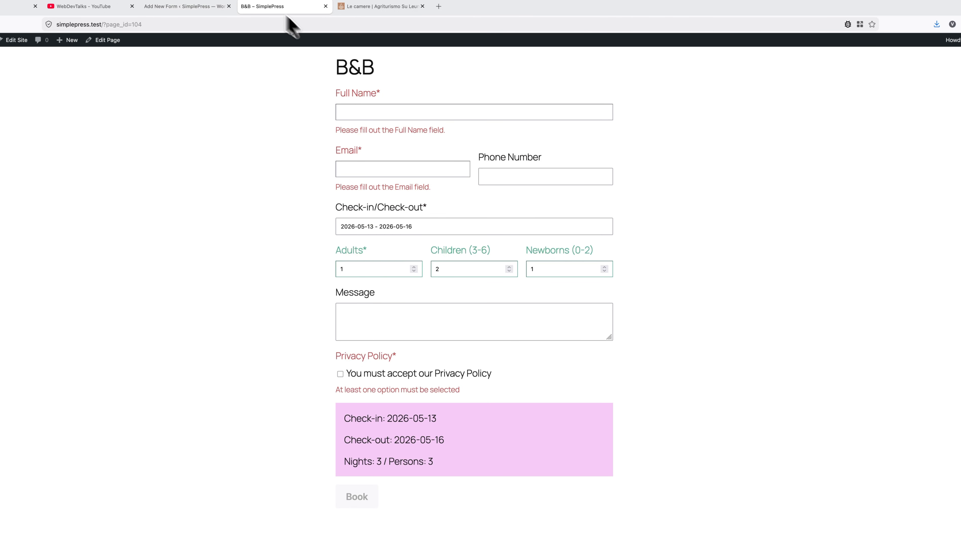
key("super+r")
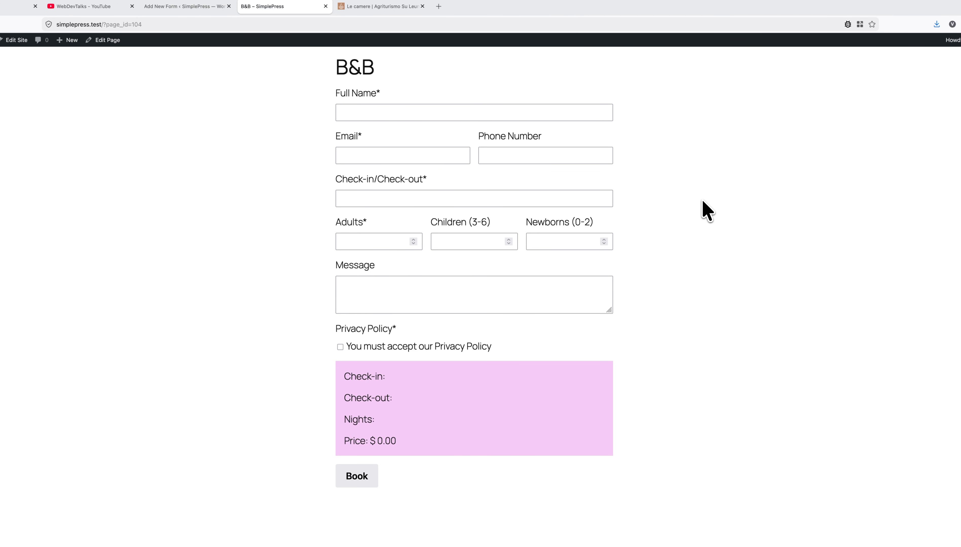
Fill in the guest's full name, email and phone number in the live booking form
left_click(392, 117)
type("John Smith")
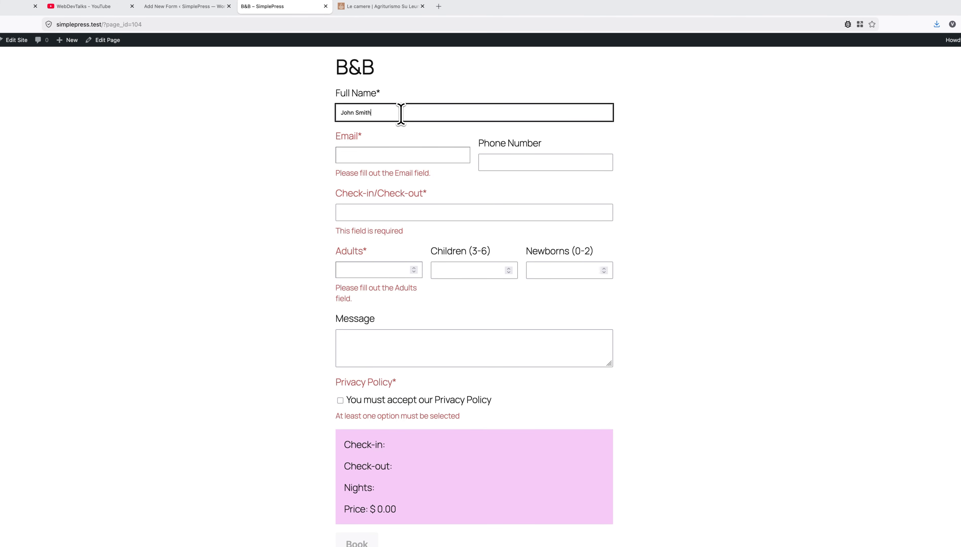
left_click(401, 155)
type("s")
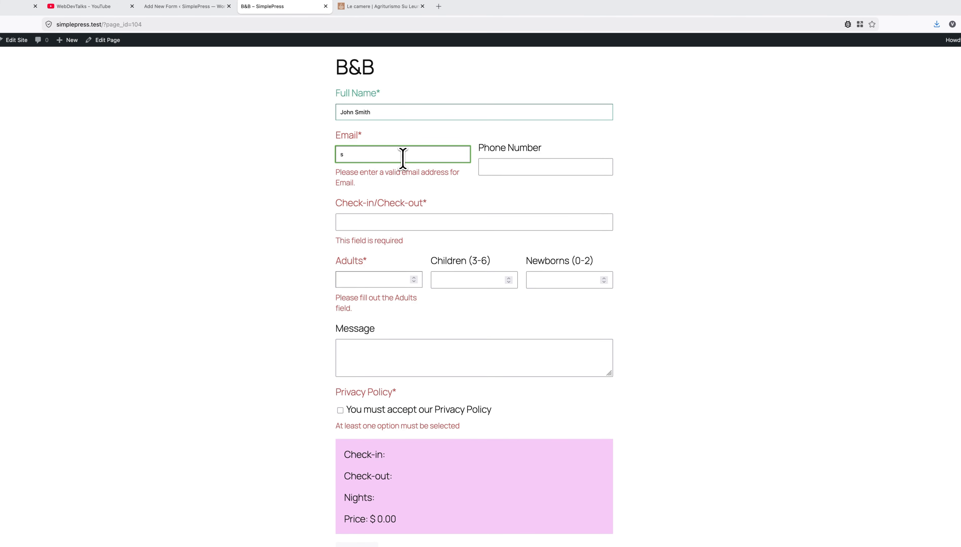
type("@s.com")
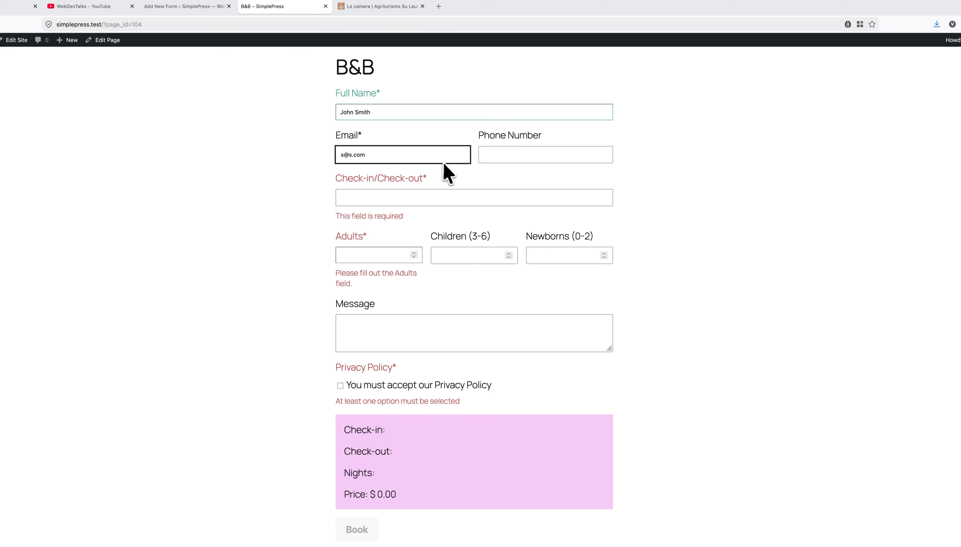
left_click(547, 163)
type("11")
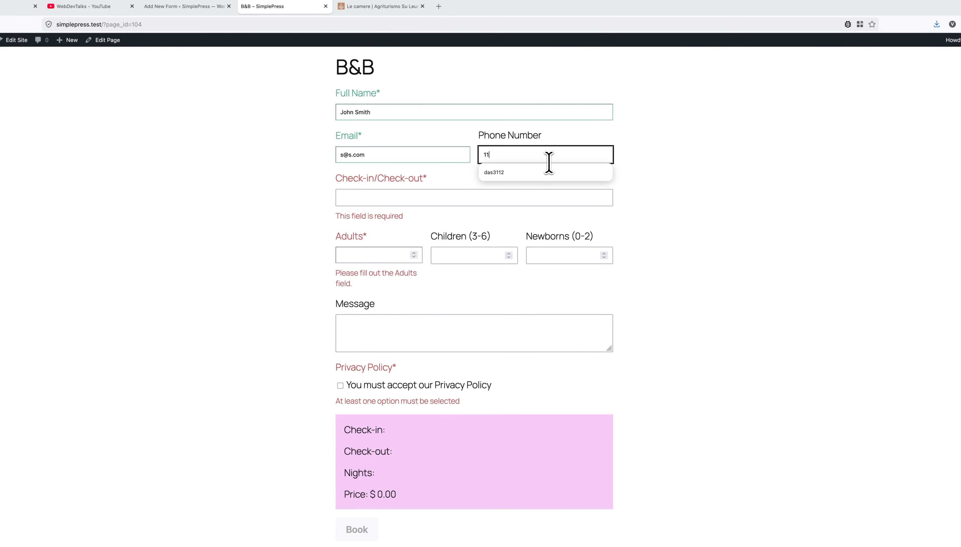
type("1111111")
Set the stay to 2026-05-20 through 2026-05-24 for 2 adults and 1 child in the live form
left_click(418, 199)
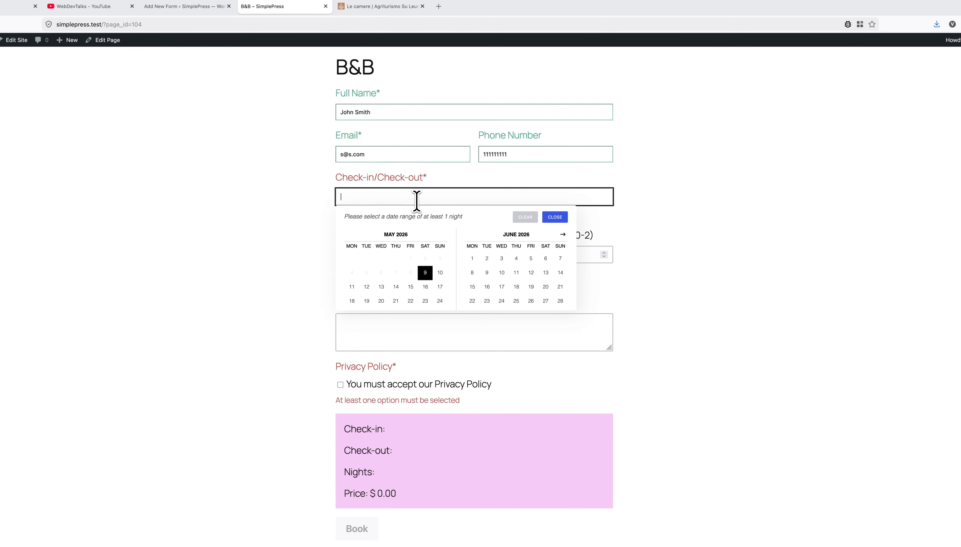
left_click(381, 301)
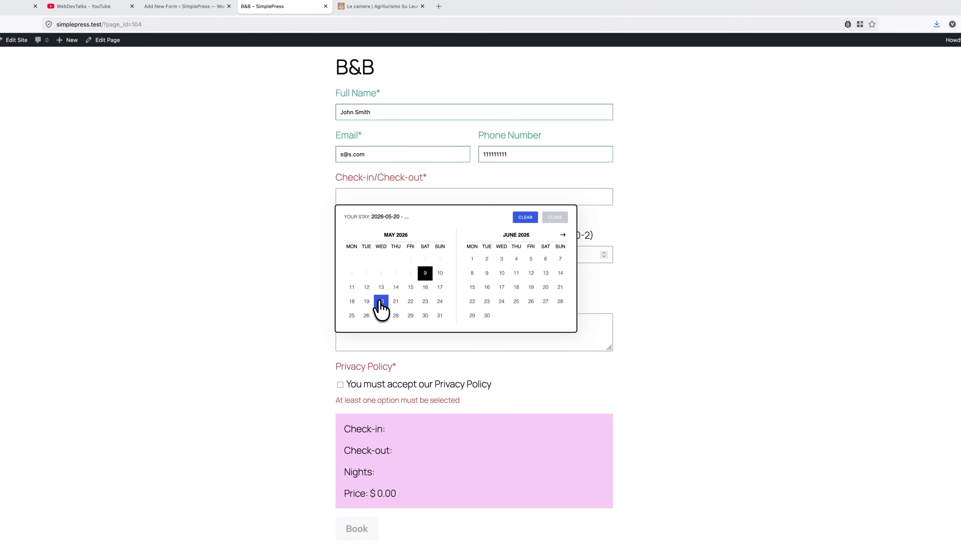
left_click(439, 301)
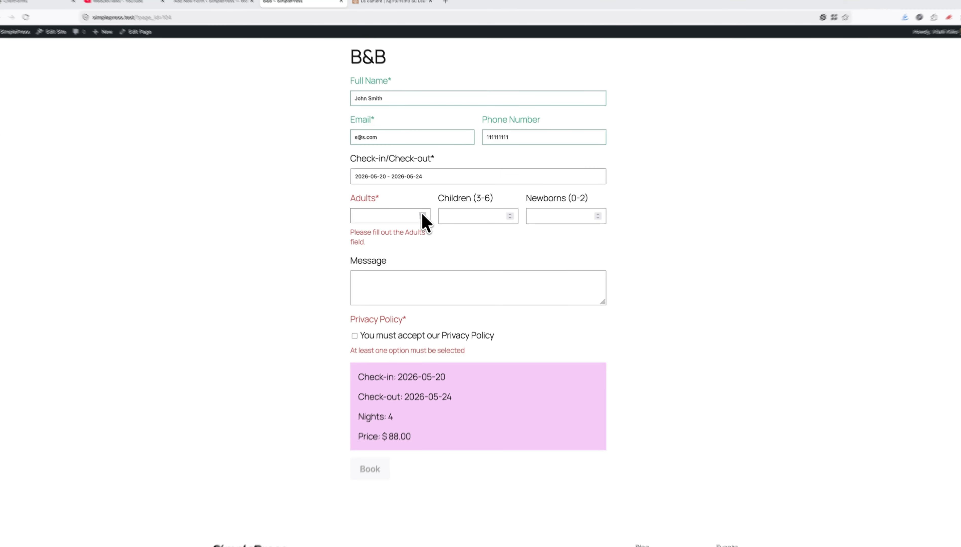
left_click(423, 214)
left_click(423, 214)
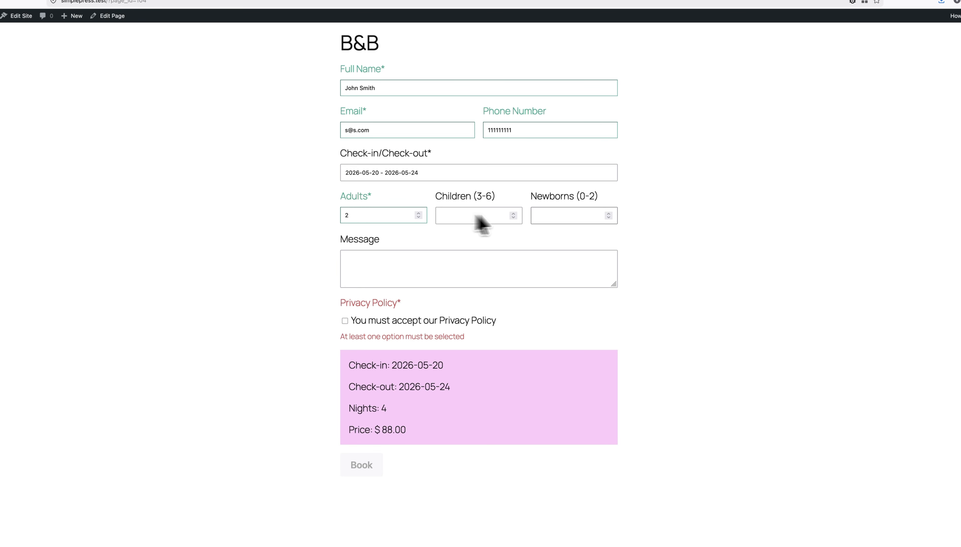
left_click(513, 214)
Enter "Test message" as the message, accept the privacy policy and submit the booking
left_click(463, 267)
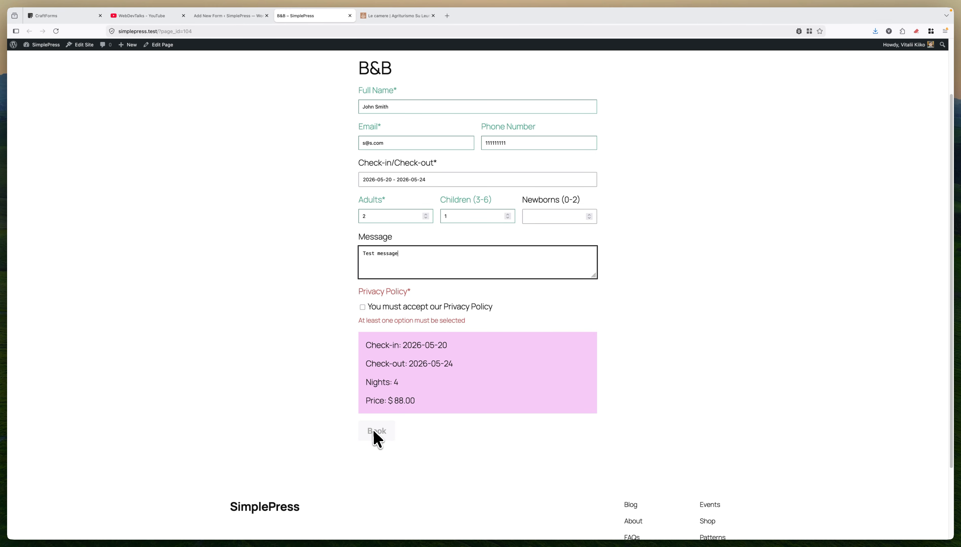
left_click(375, 308)
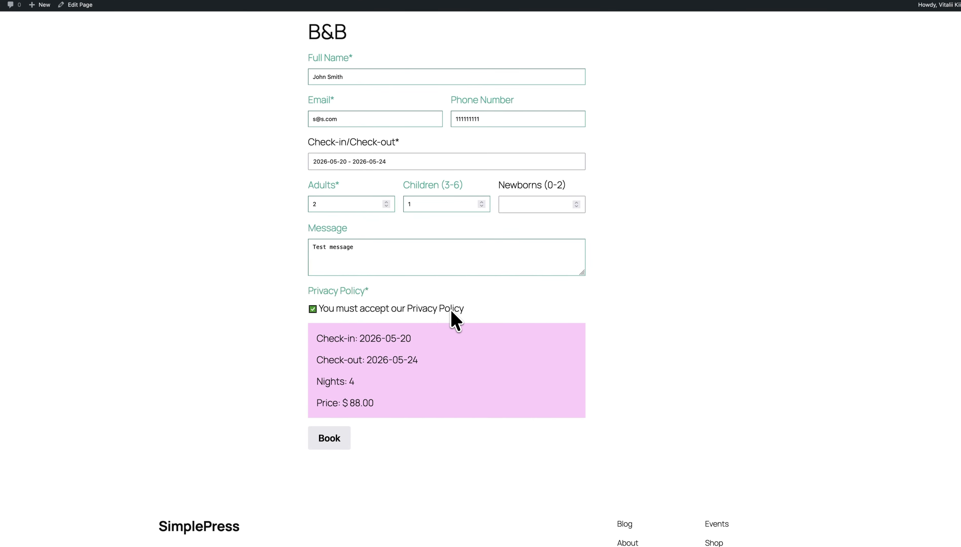
left_click(330, 439)
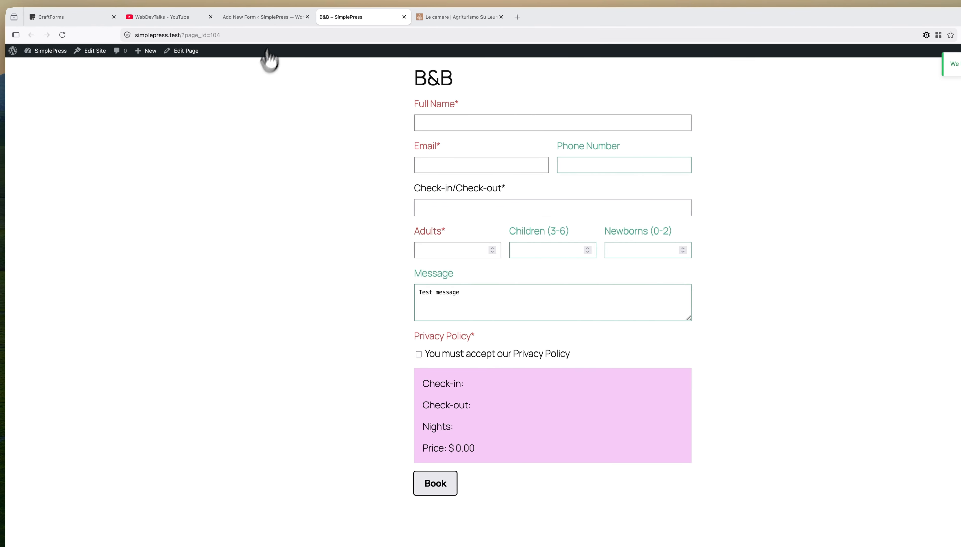
Leave the form editor and review the newest booking form submission in the CraftForms submissions, including its price and smart variables
left_click(280, 19)
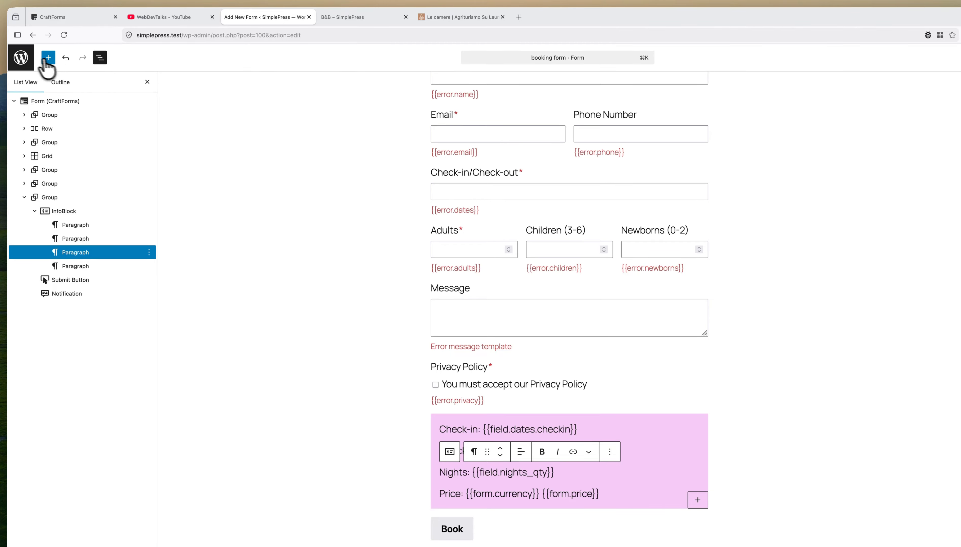
left_click(24, 59)
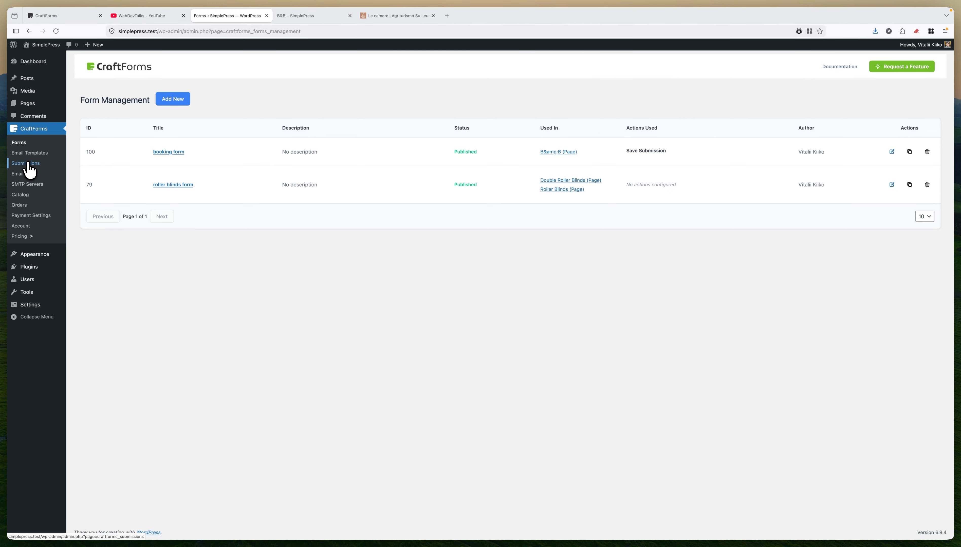
left_click_drag(667, 151, 605, 175)
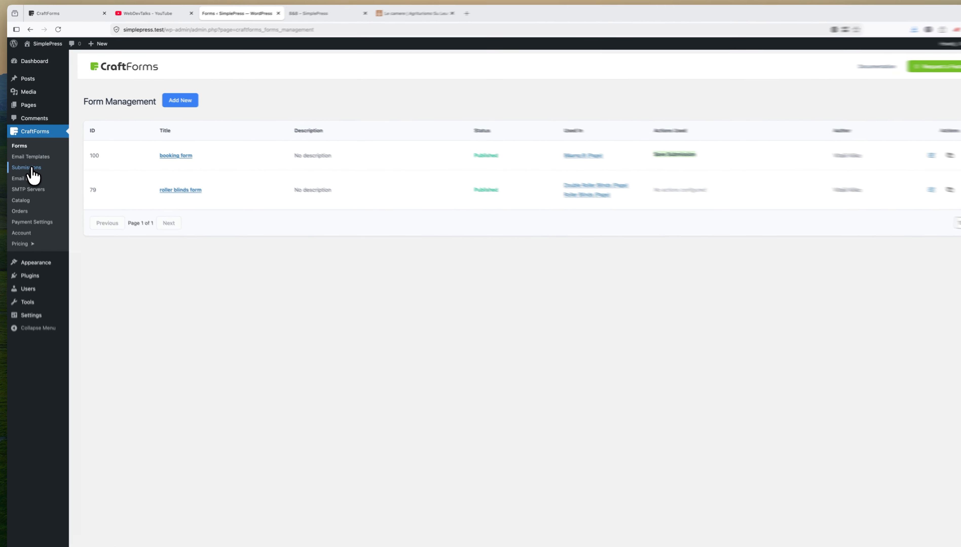
left_click(32, 165)
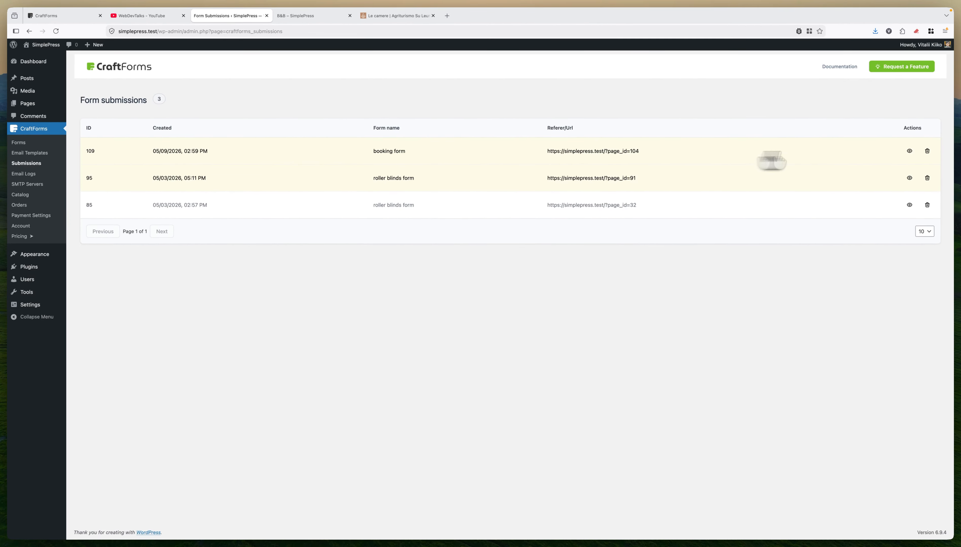
left_click(909, 151)
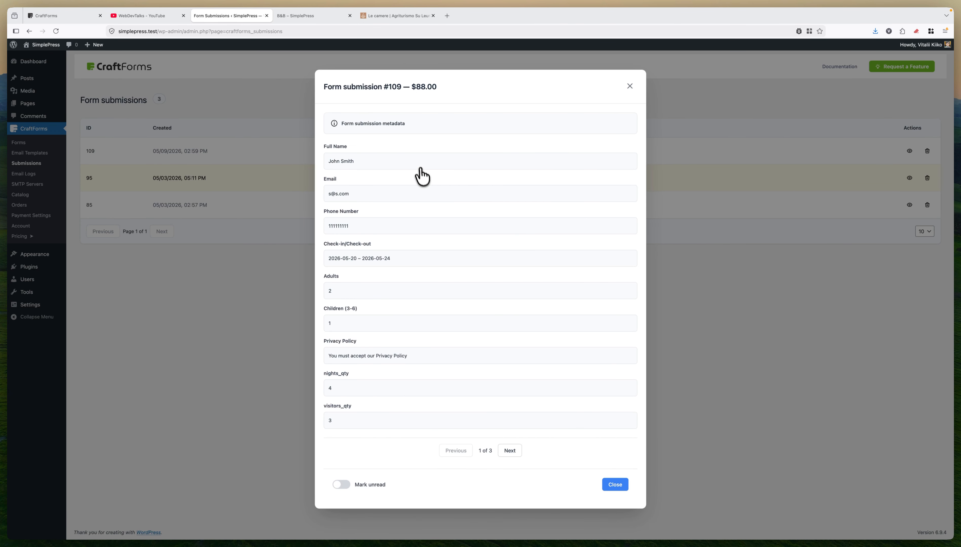
left_click_drag(416, 87, 427, 87)
left_click(615, 485)
Examine the date-range calendar on the live B&B page and compare it with the agriturismo site's separate check-in and check-out fields
left_click(321, 10)
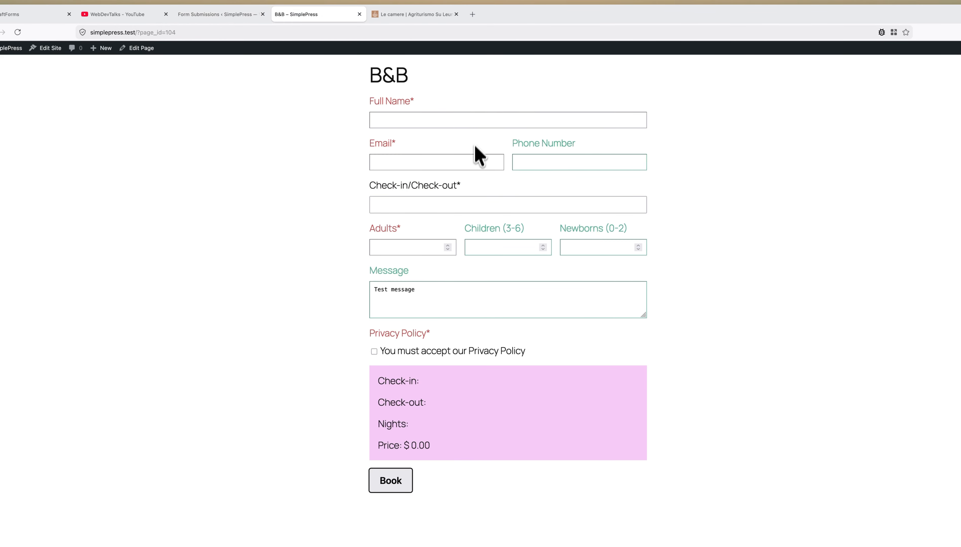
left_click(470, 206)
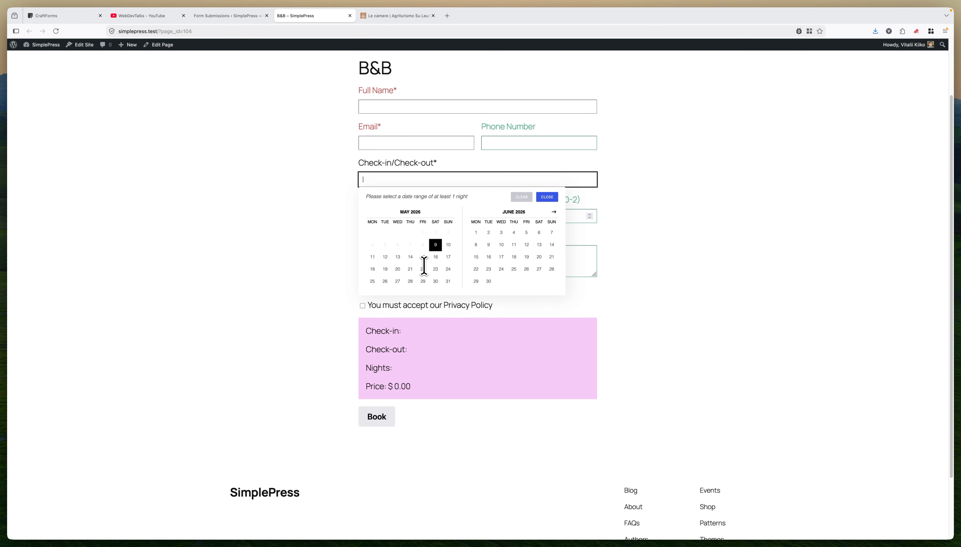
mouse_move(414, 23)
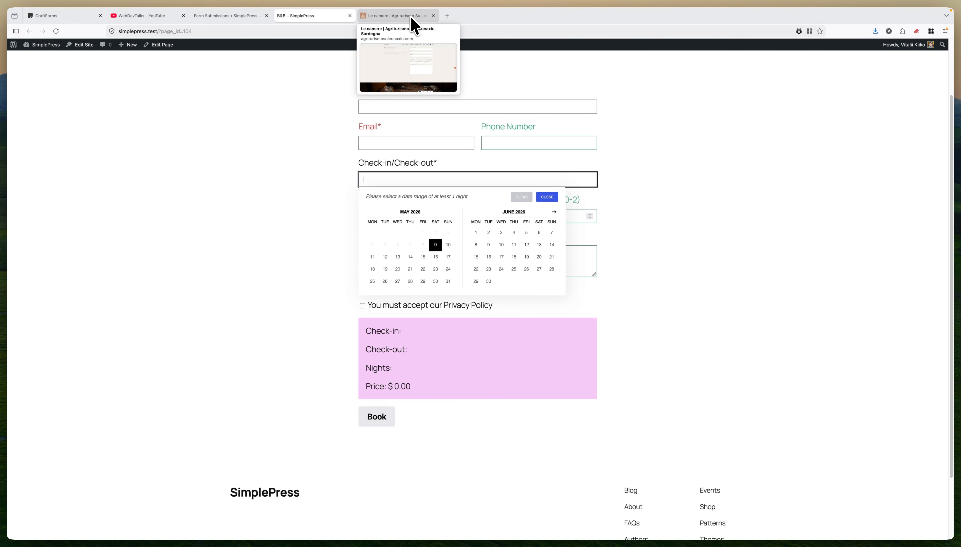
left_click(412, 17)
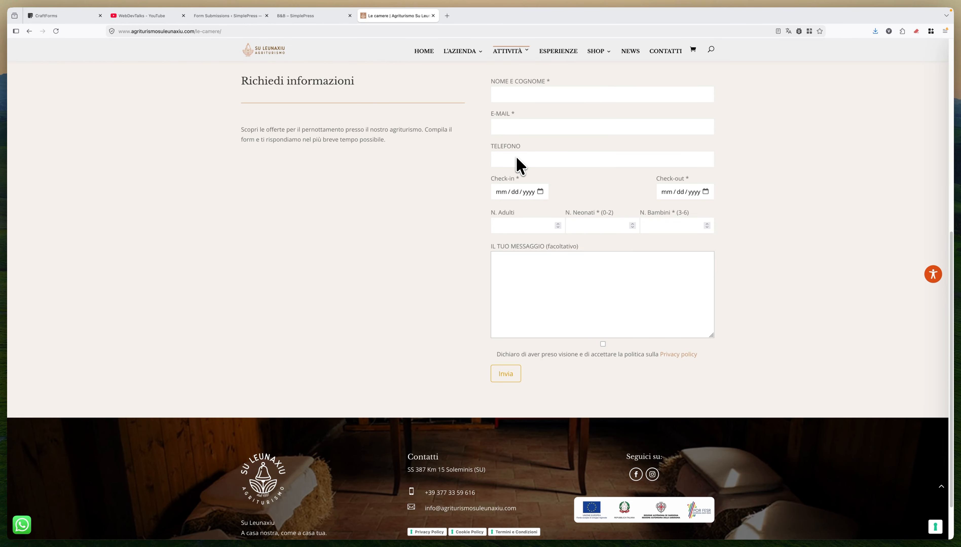
Review the B&B page's date-range calendar and the CraftForms submissions list
left_click(295, 16)
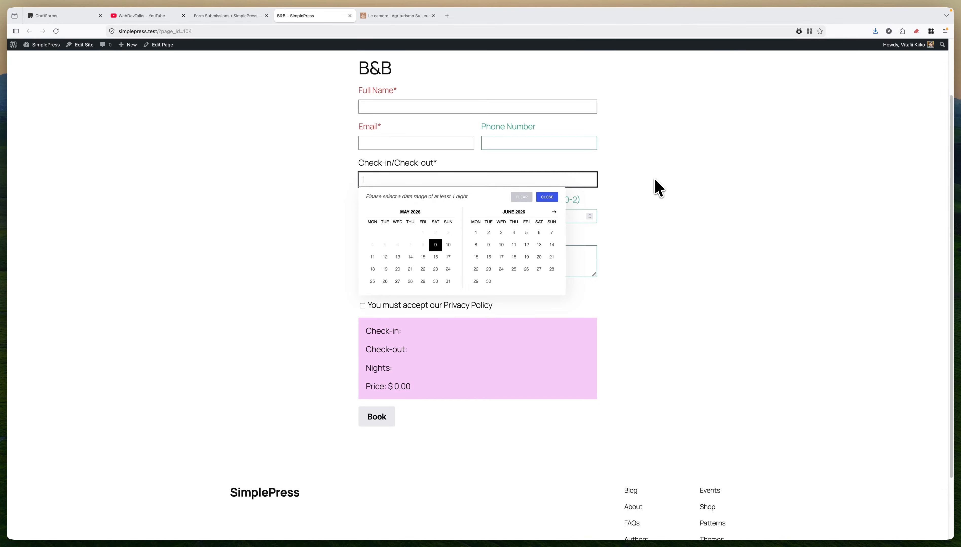
left_click(239, 17)
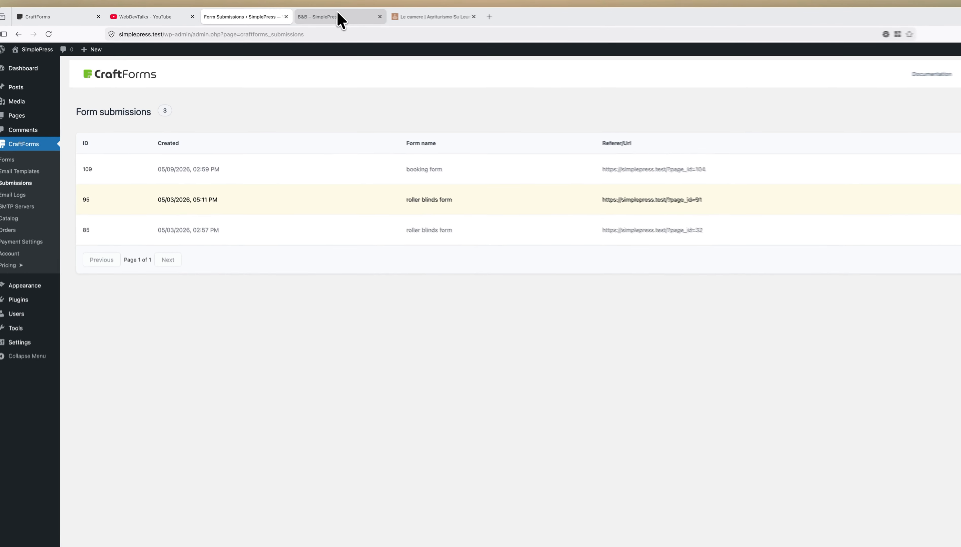
left_click(310, 16)
left_click(352, 176)
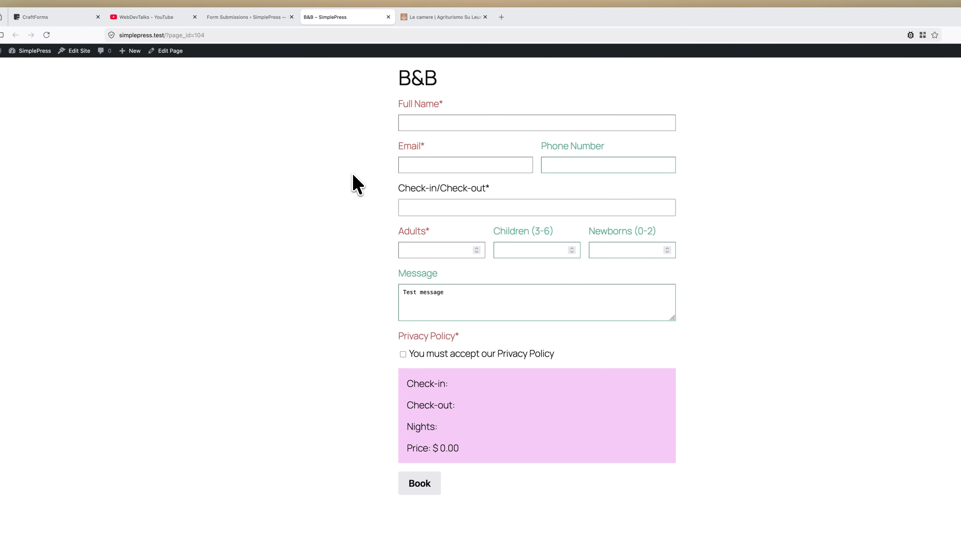
Start a new booking item in the CraftForms catalog and choose the booking form as its reference form
left_click(256, 18)
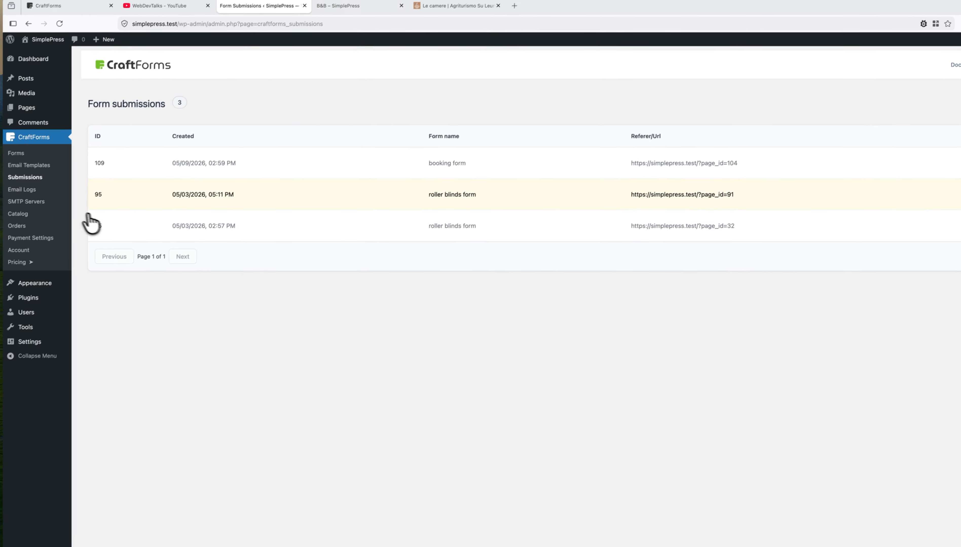
left_click(23, 212)
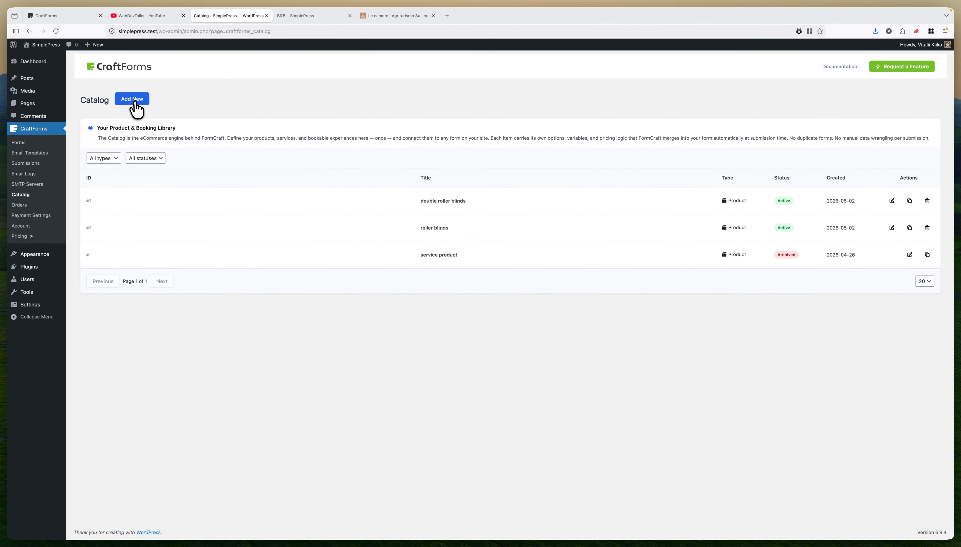
left_click(134, 100)
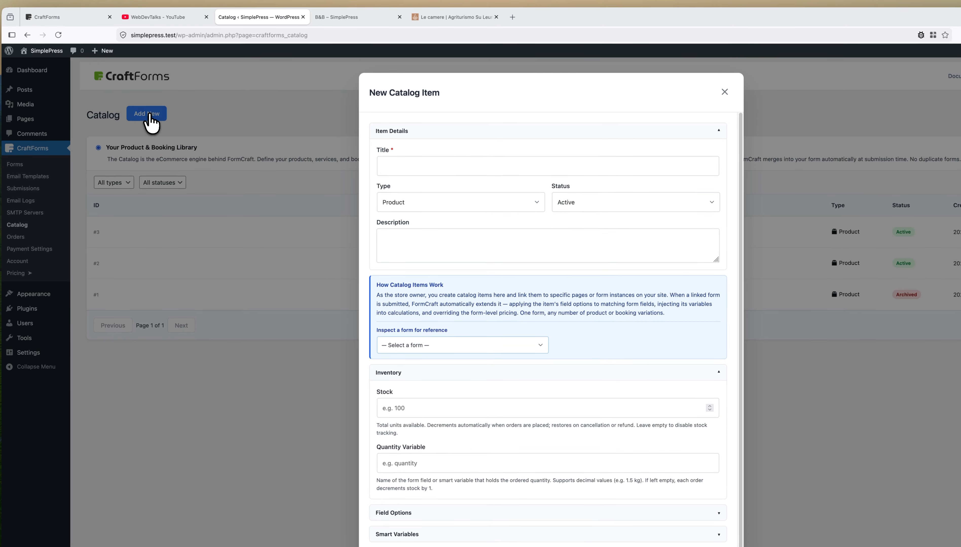
left_click(443, 168)
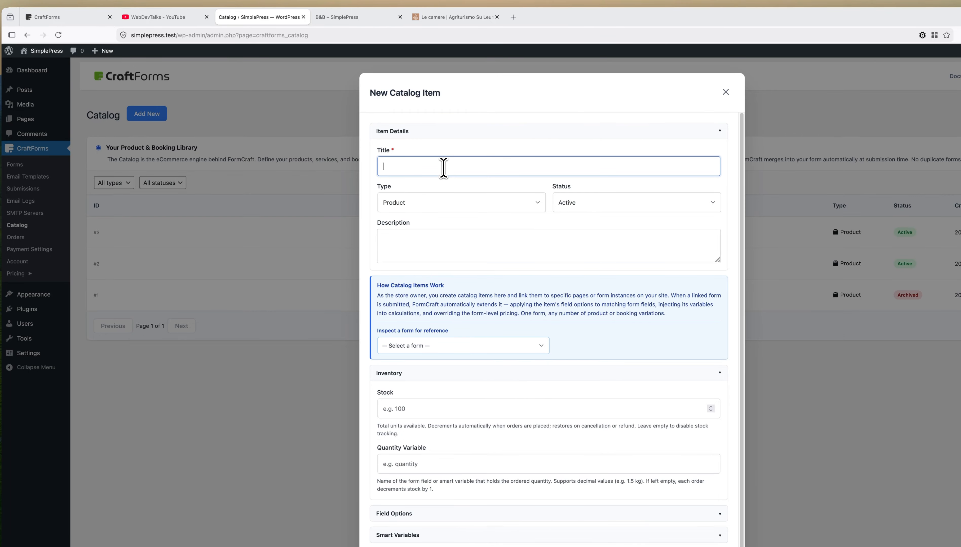
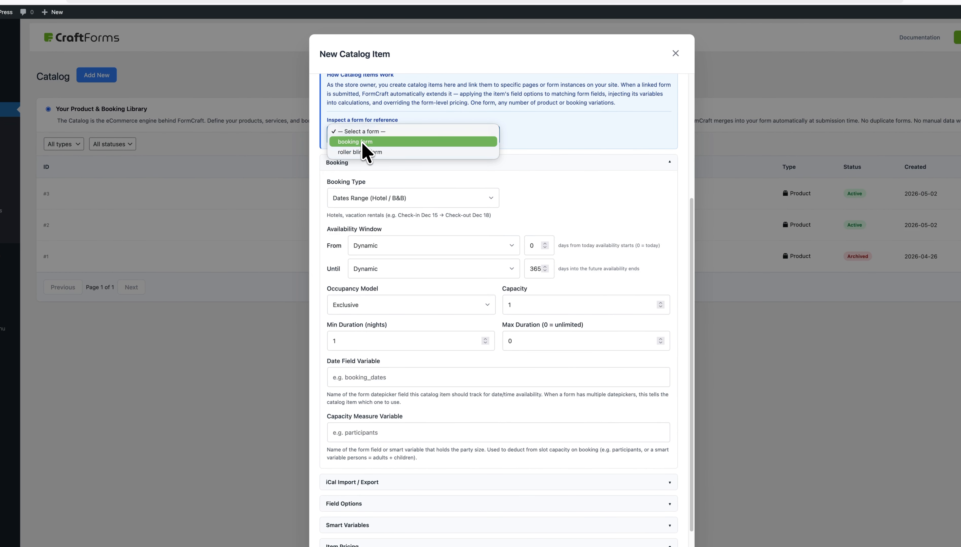
left_click(362, 142)
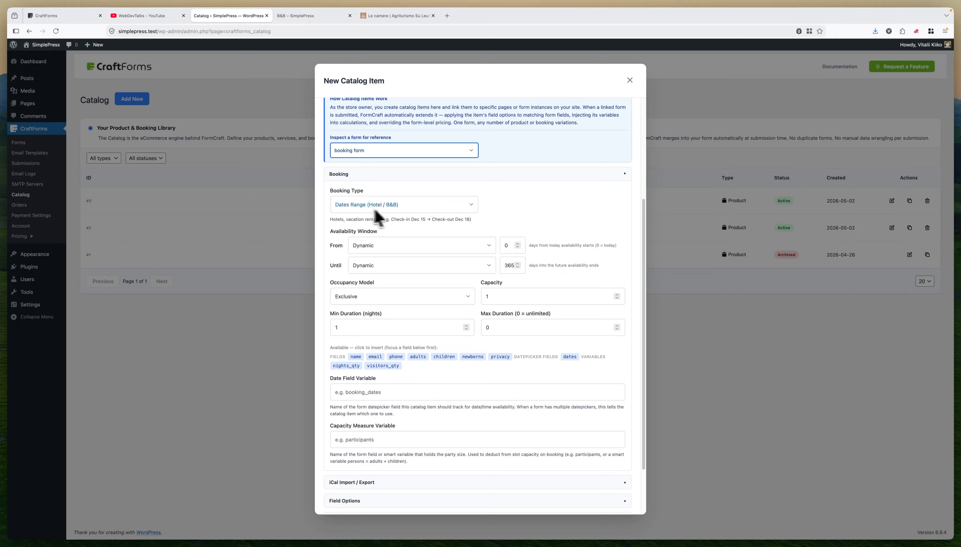
Keep the booking type at Dates Range (Hotel / B&B) and end the dynamic availability window 90 days into the future
left_click(379, 204)
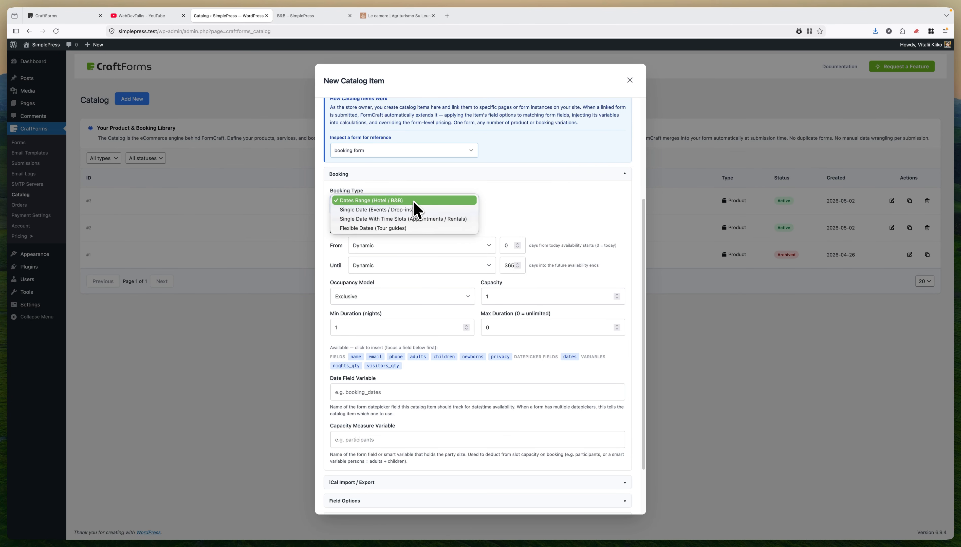
left_click(414, 202)
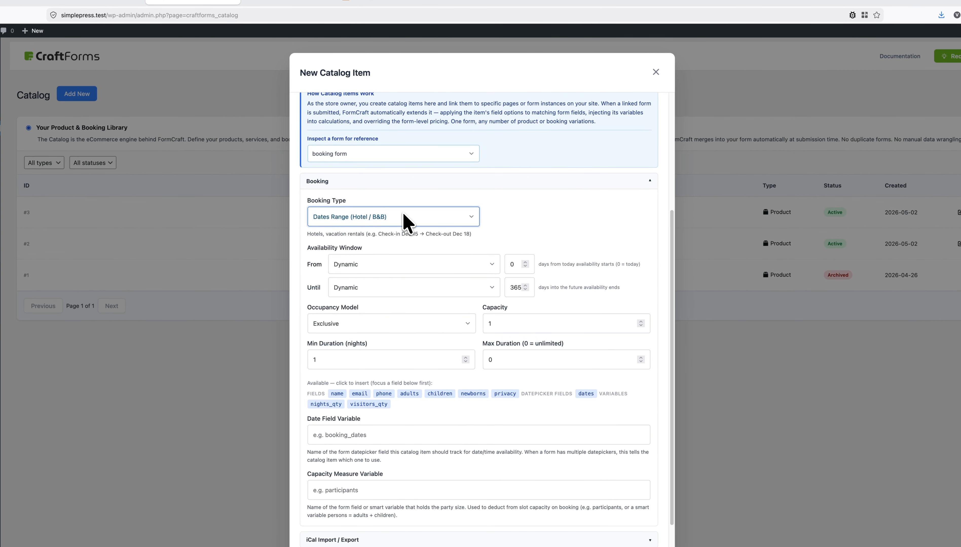
left_click(518, 223)
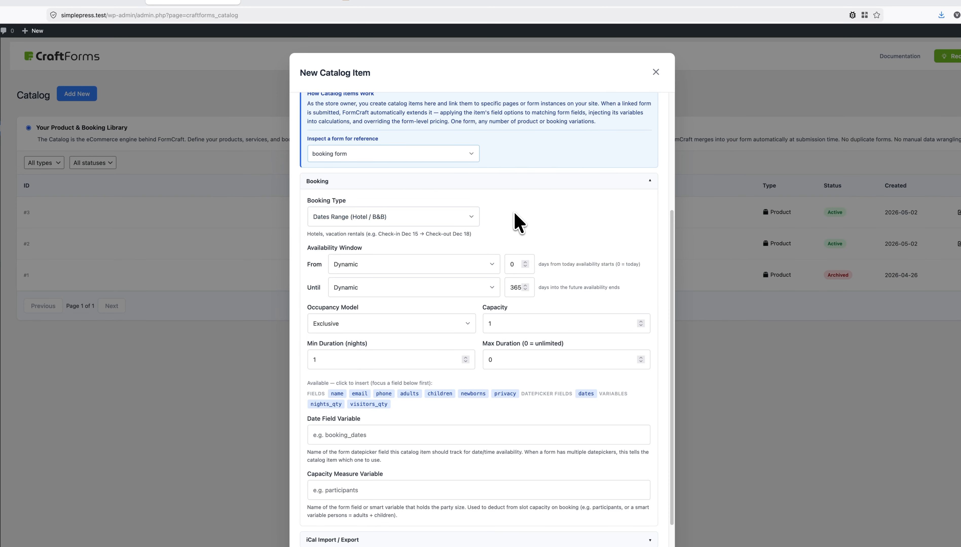
scroll(554, 222, "down", 2)
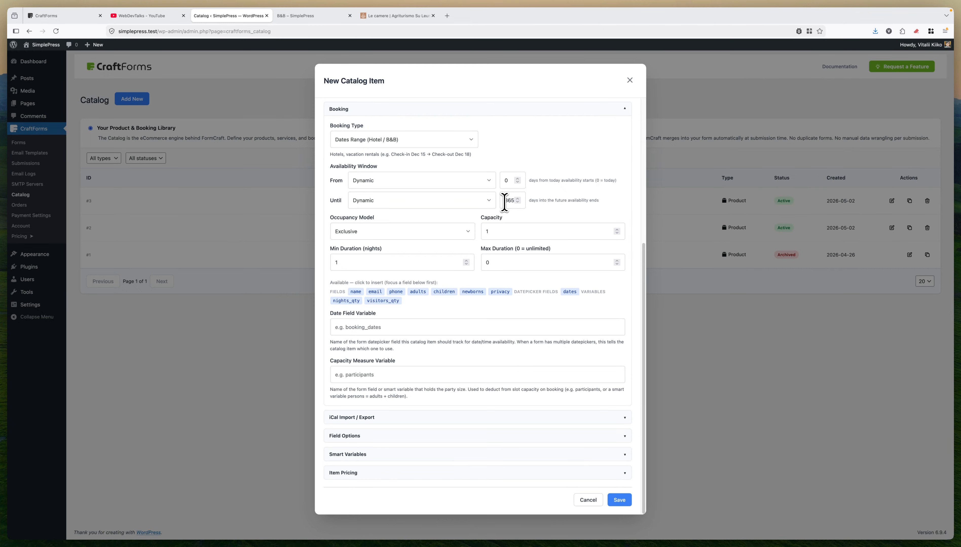
left_click_drag(504, 202, 516, 201)
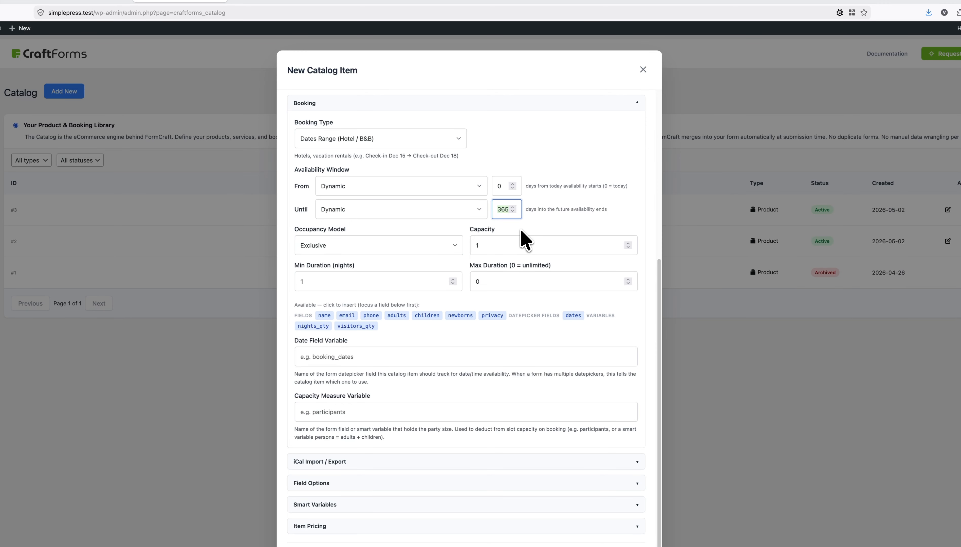
type("90")
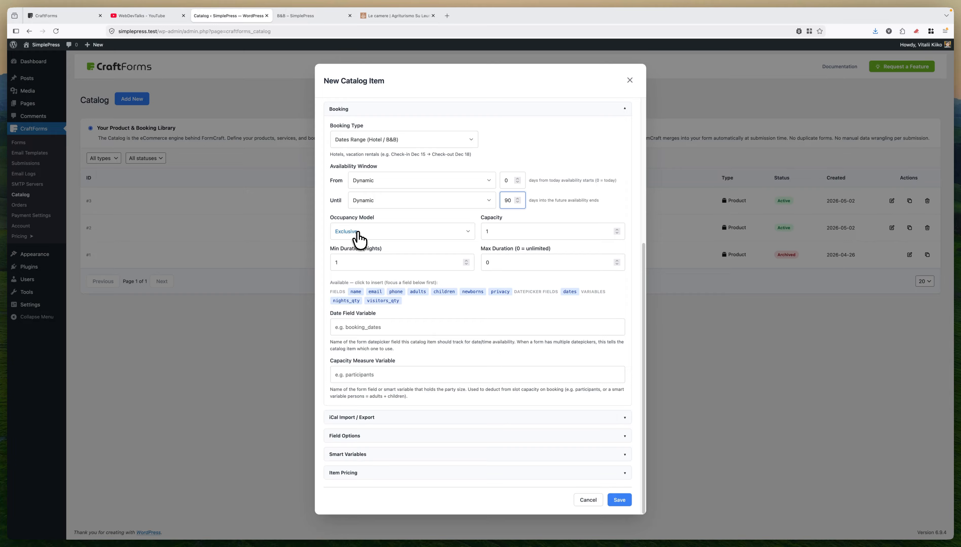
Keep the occupancy model Exclusive and set the capacity to 2
left_click(404, 234)
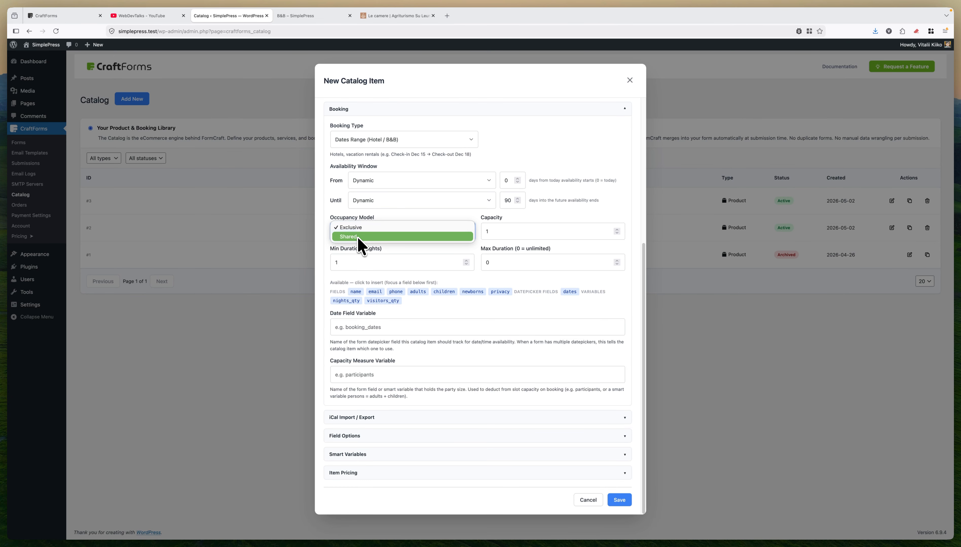
left_click(390, 227)
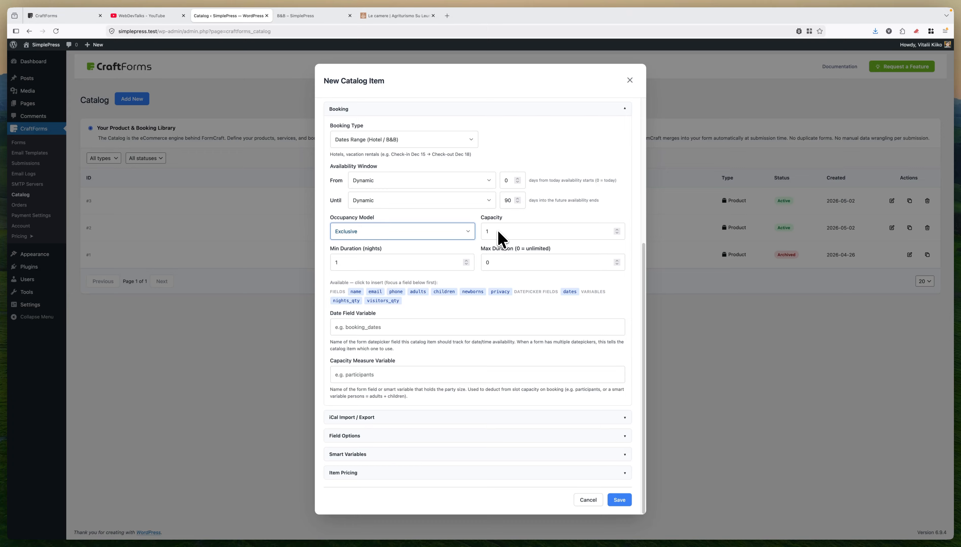
left_click(616, 230)
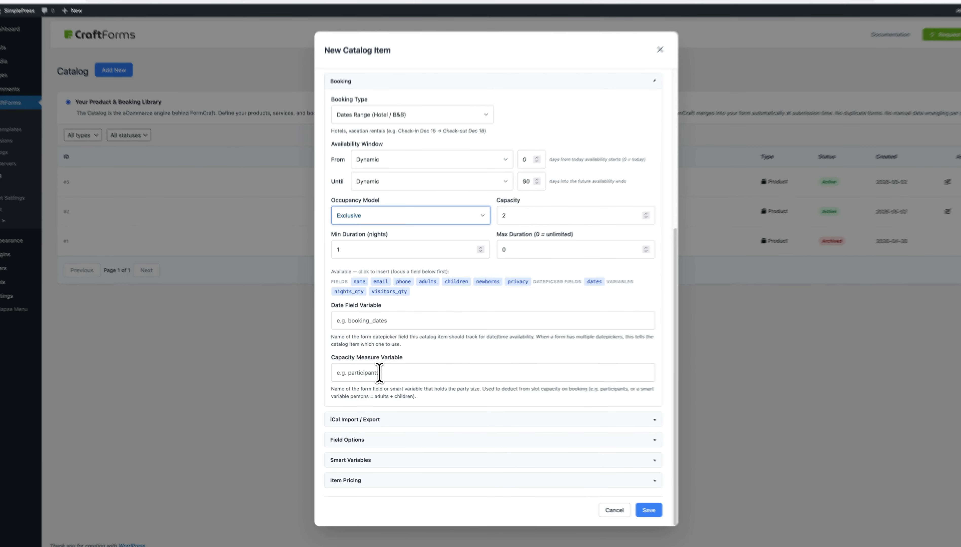
Set the item's capacity measure variable to adults and its date field variable to dates
left_click(375, 374)
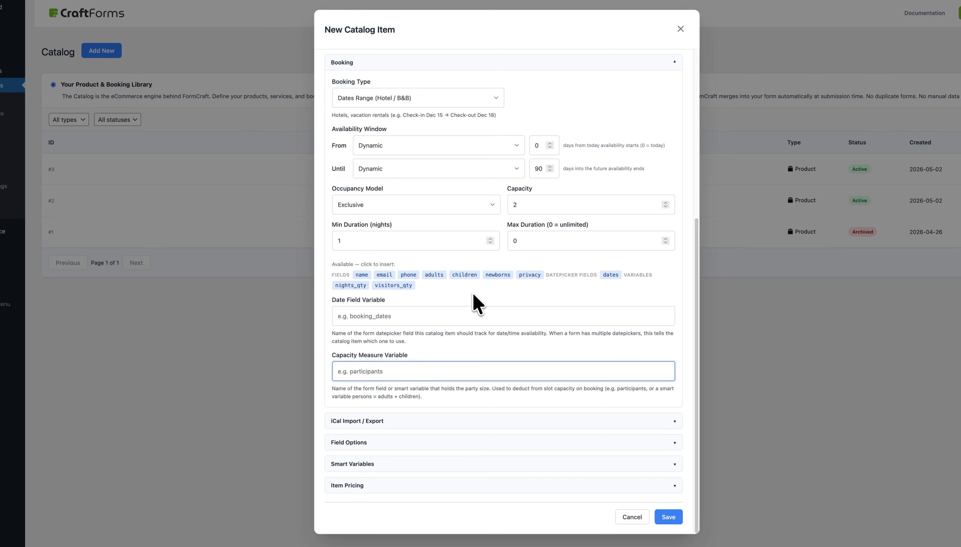
left_click(434, 276)
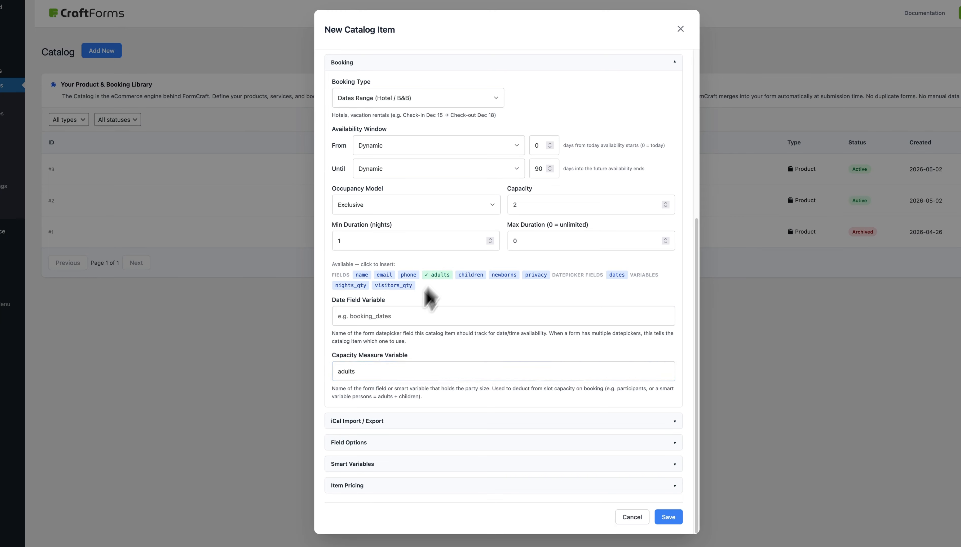
left_click(364, 370)
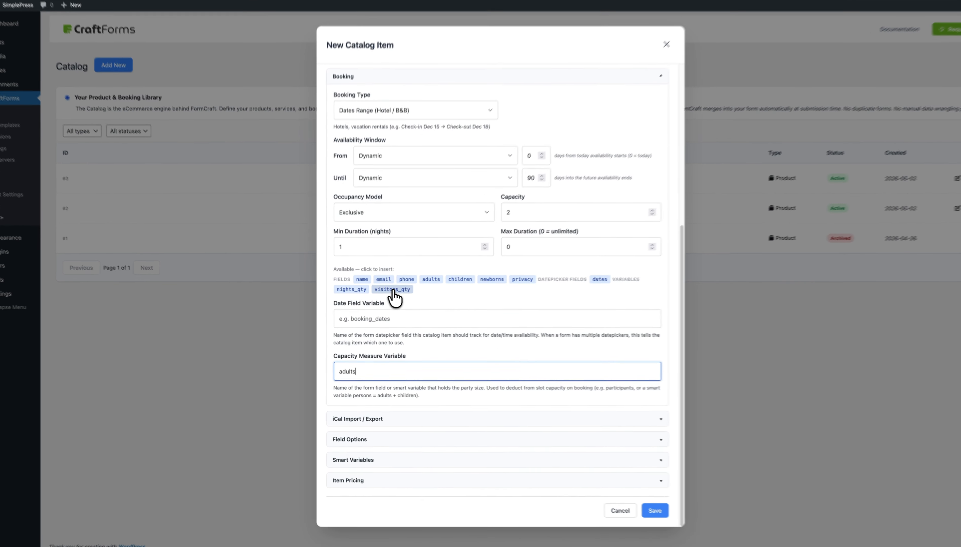
left_click(383, 301)
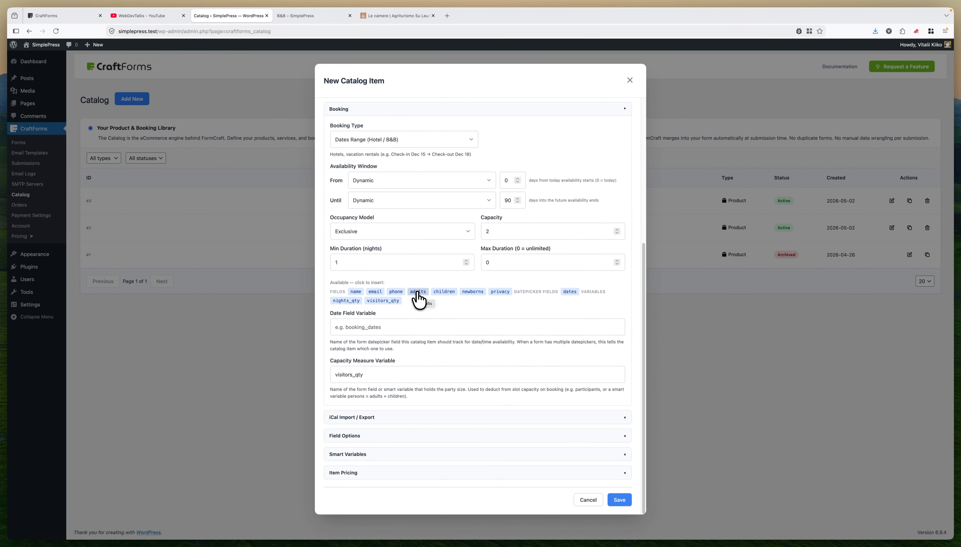
left_click(418, 293)
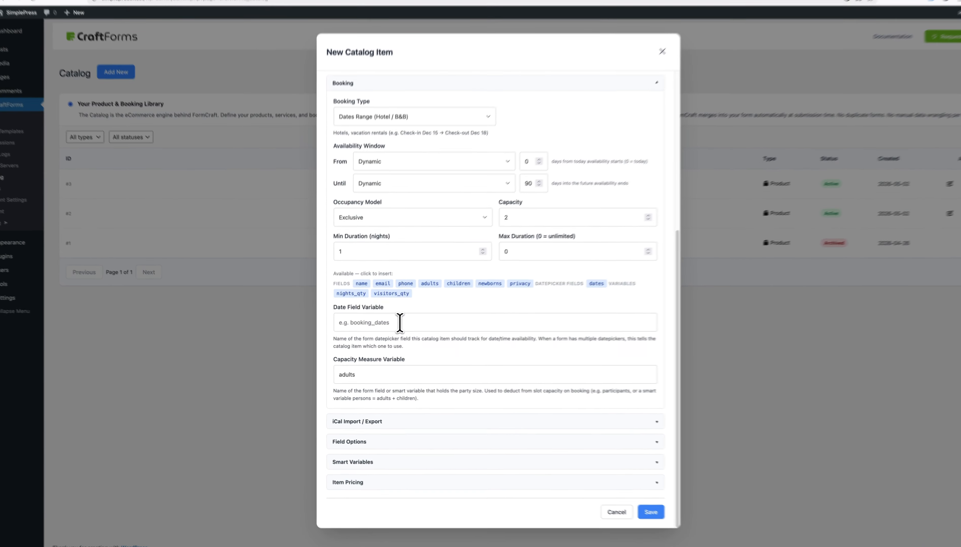
left_click(389, 326)
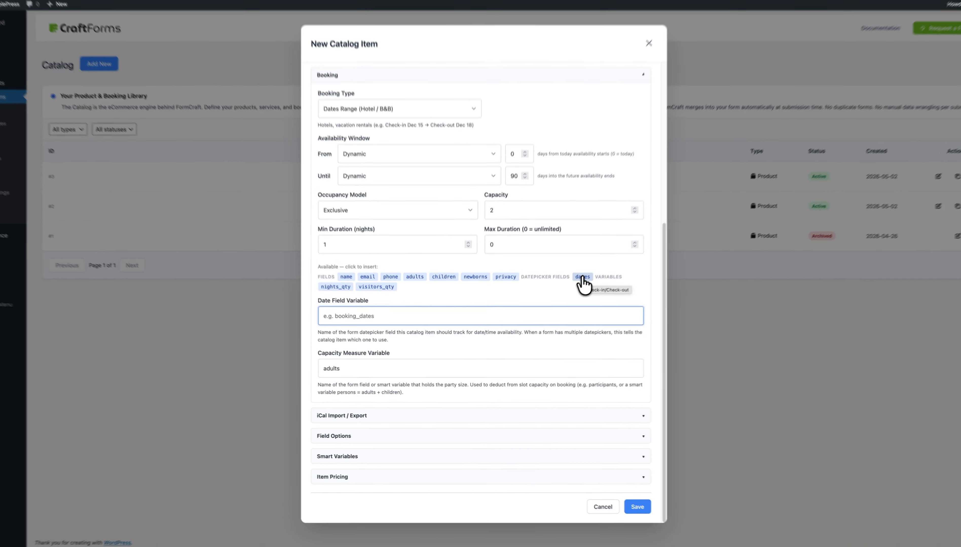
left_click(570, 293)
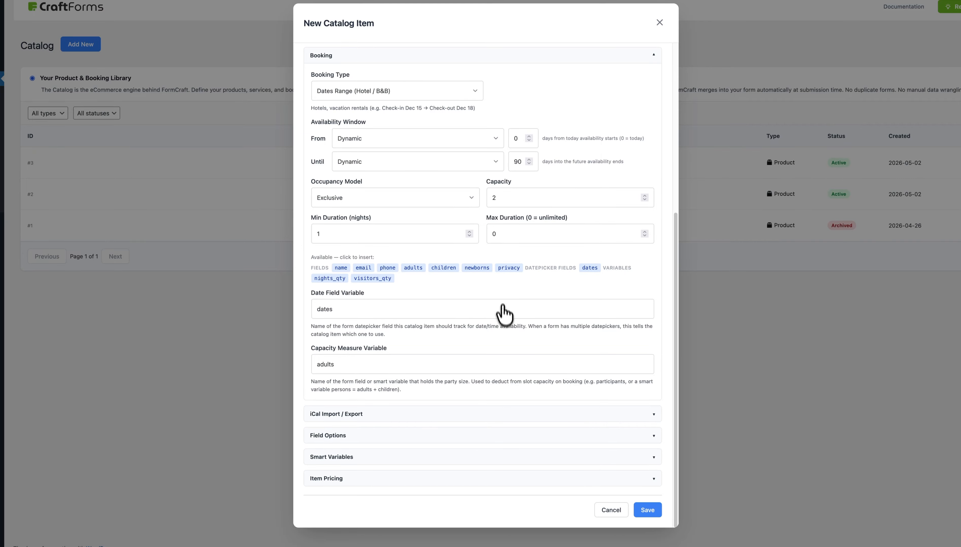
Expand and examine the new item's iCal import/export, field options, smart variables and item pricing settings
left_click(492, 416)
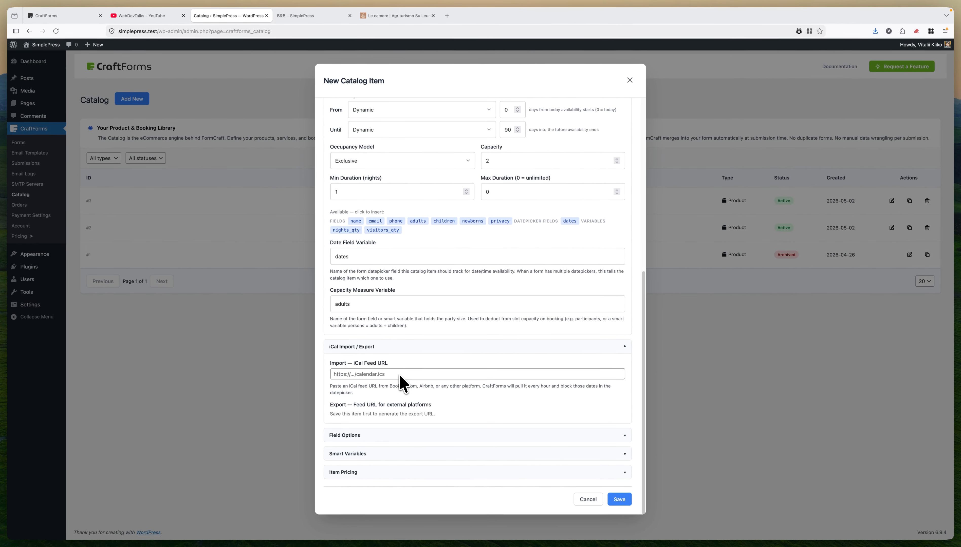
left_click(411, 436)
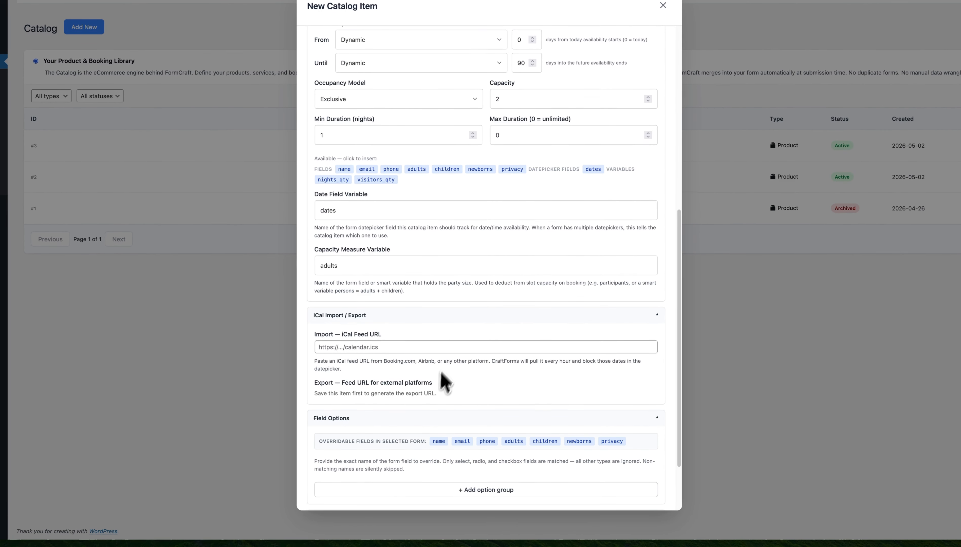
scroll(448, 366, "down", 2)
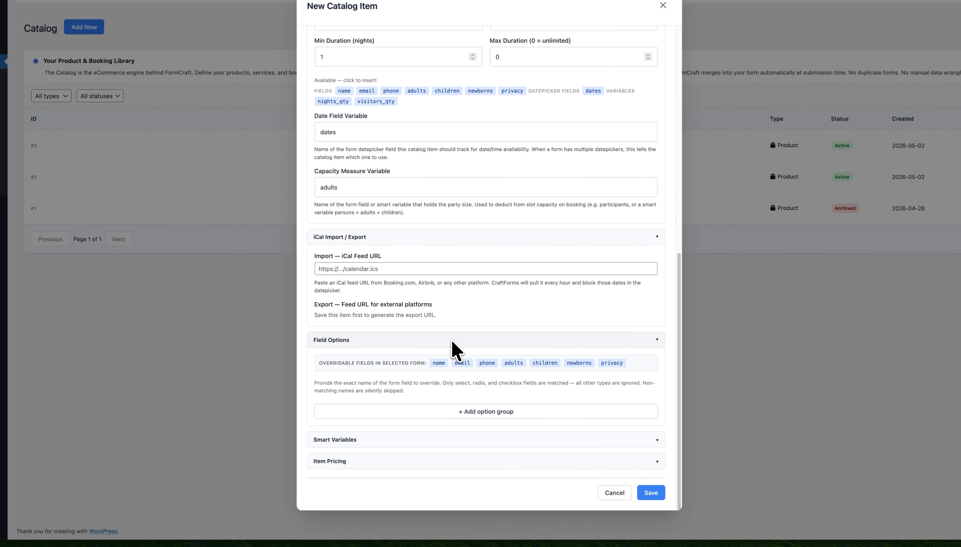
left_click(461, 438)
scroll(465, 381, "down", 5)
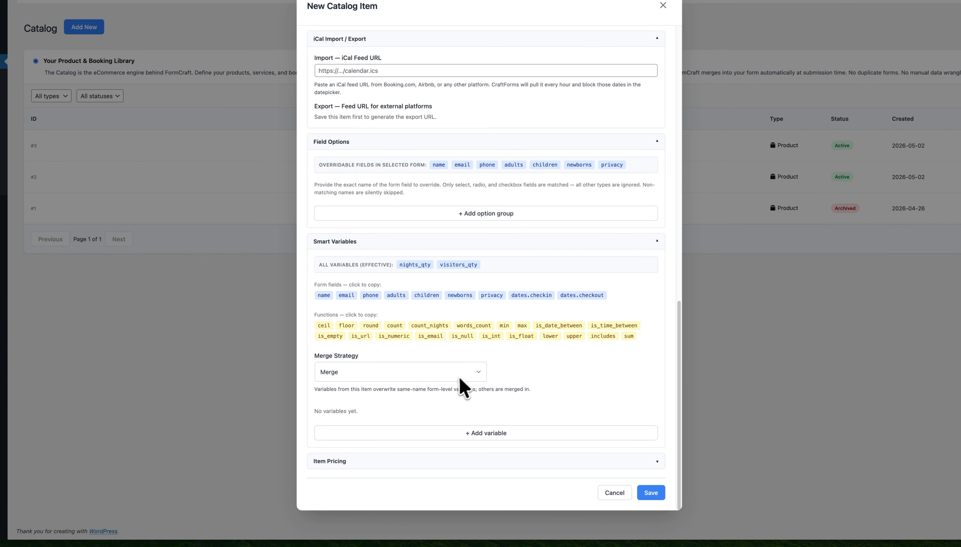
left_click(459, 462)
scroll(484, 382, "down", 4)
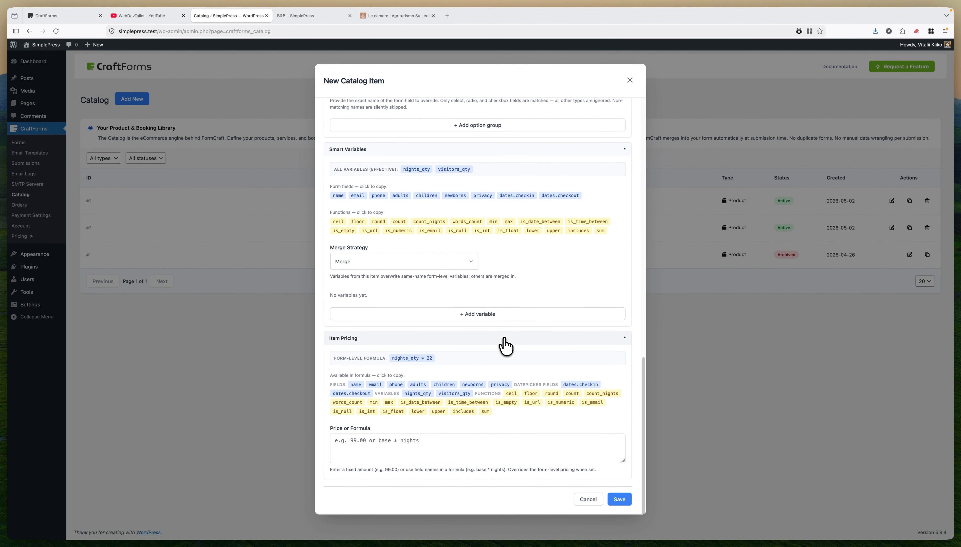
Review the booking item's settings from availability through pricing and save the new catalog item
scroll(500, 347, "up", 8)
scroll(518, 347, "up", 4)
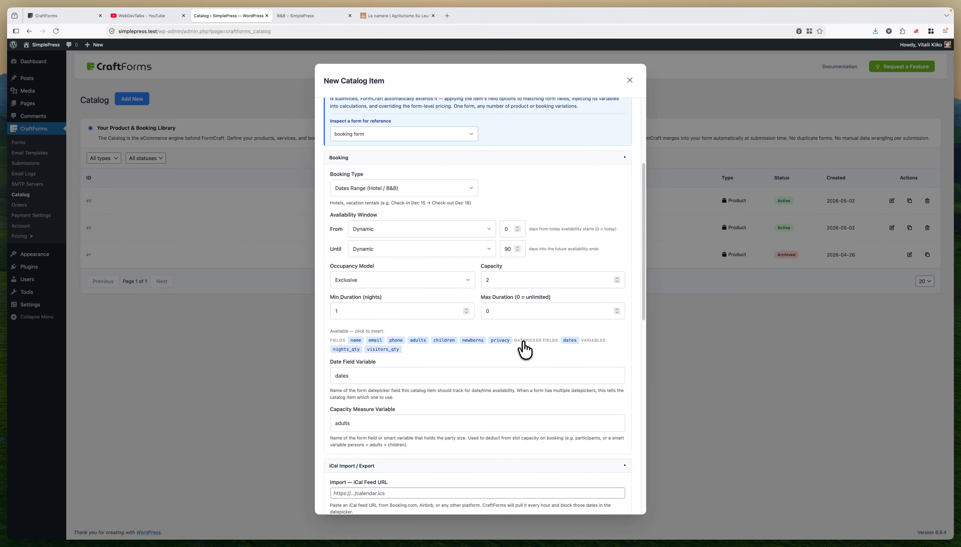
scroll(523, 348, "down", 8)
scroll(525, 349, "down", 2)
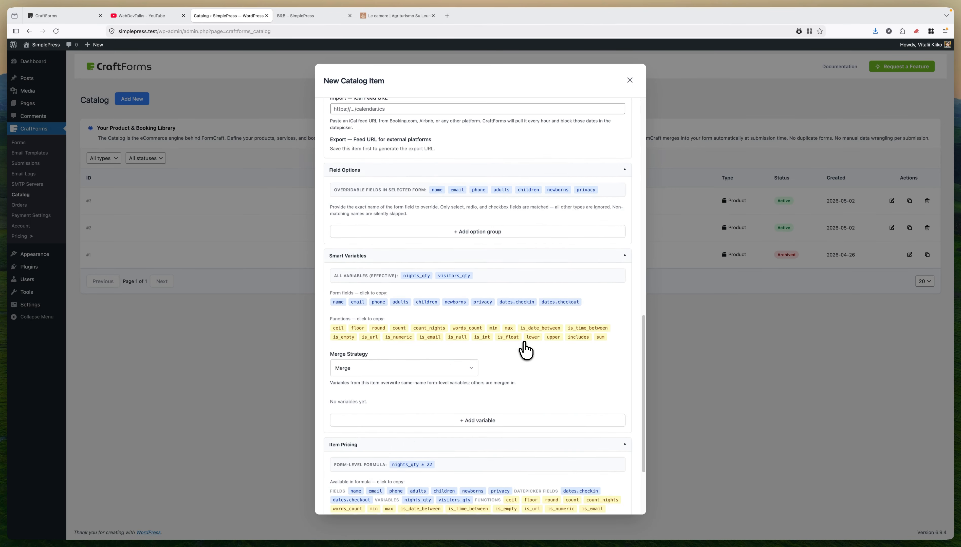
scroll(524, 349, "up", 5)
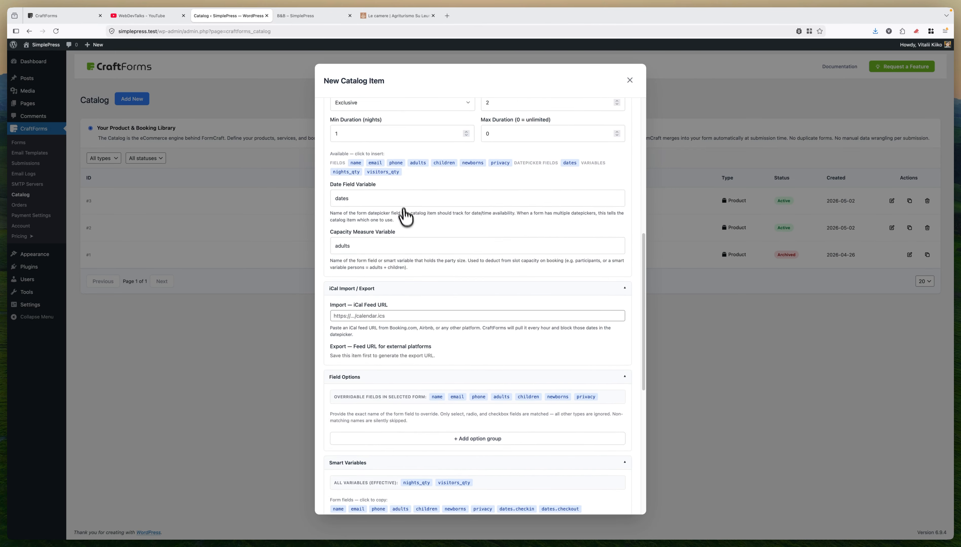
scroll(414, 233, "up", 3)
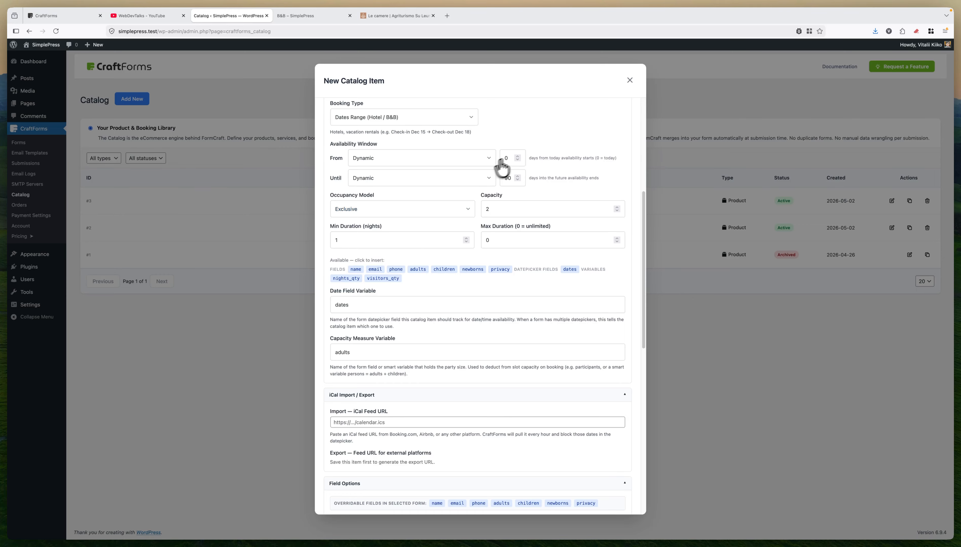
scroll(506, 236, "down", 12)
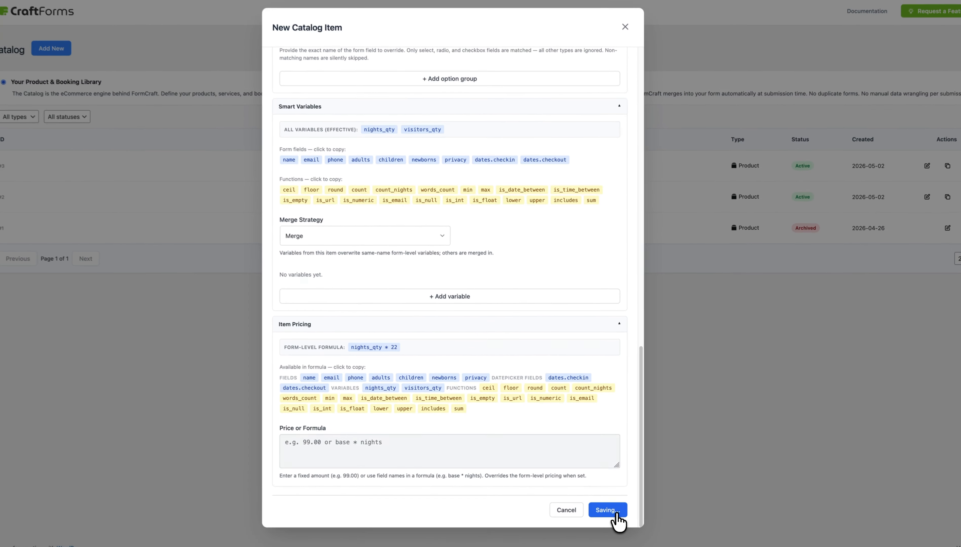
Open the B&B page for editing in its own browser tab beside the catalog and select its booking form
left_click(618, 499)
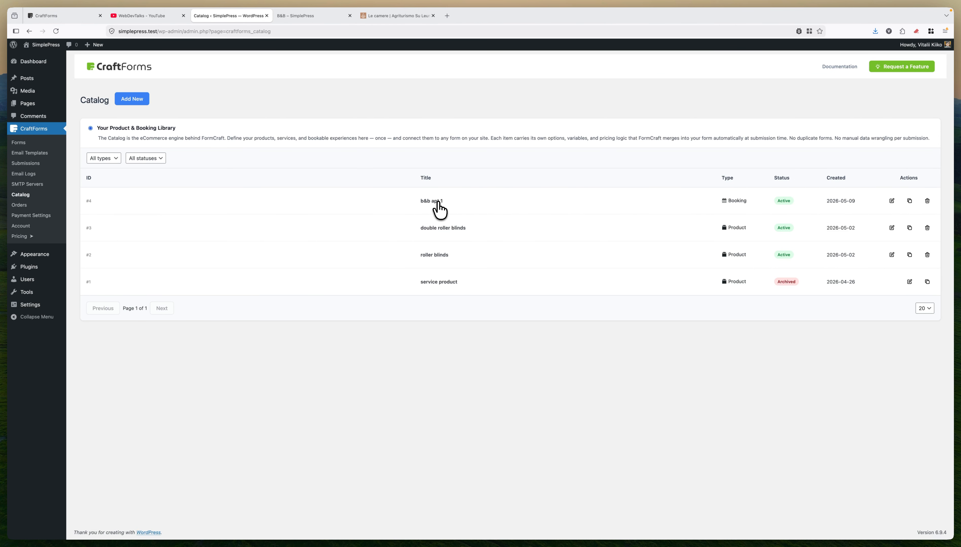
left_click(320, 22)
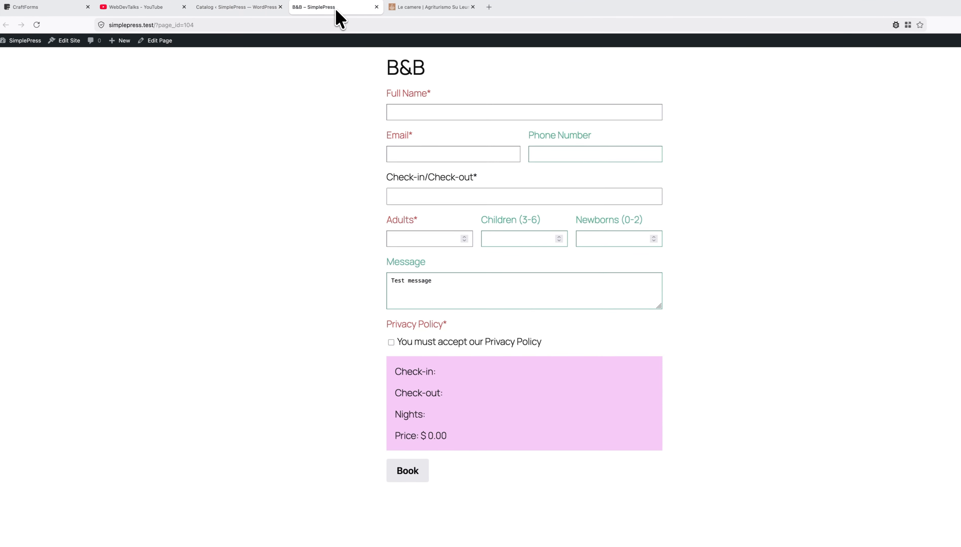
right_click(172, 44)
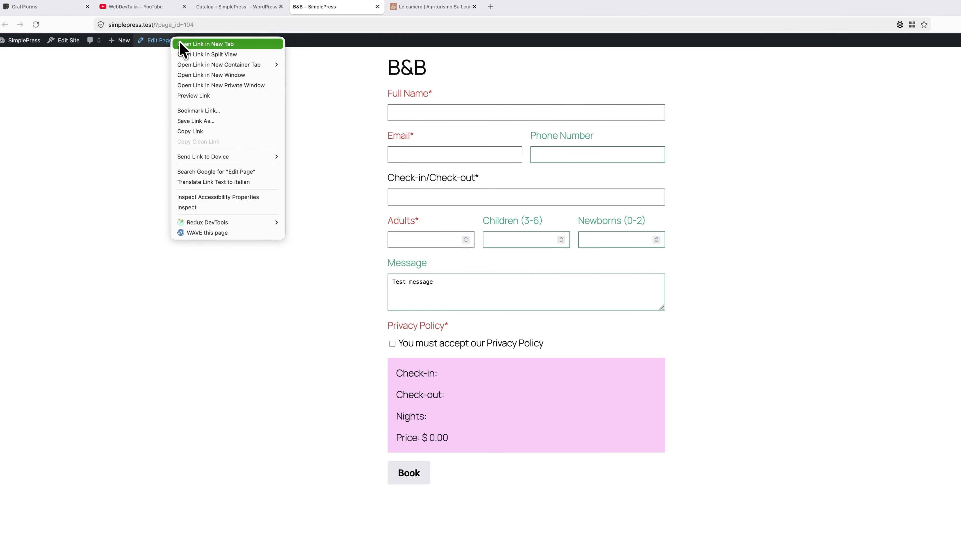
left_click(174, 44)
left_click_drag(423, 11, 330, 15)
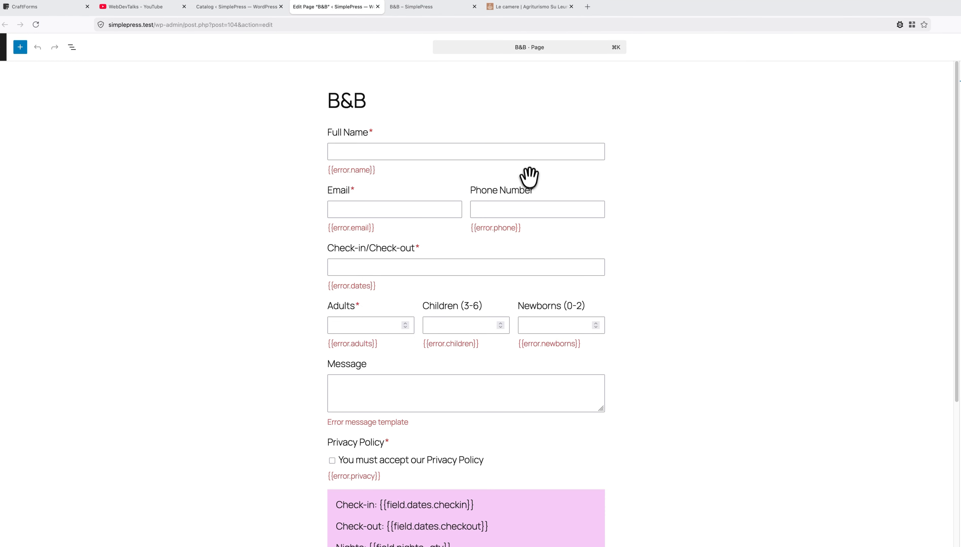
left_click(500, 172)
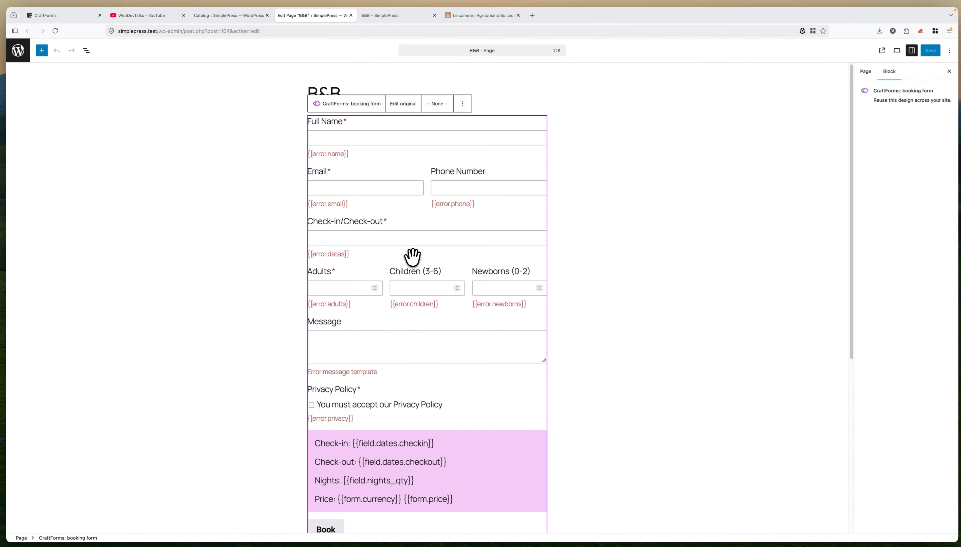
Link the booking form to the catalog item b&b apt 1 and save the page
scroll(416, 256, "down", 3)
scroll(417, 254, "up", 3)
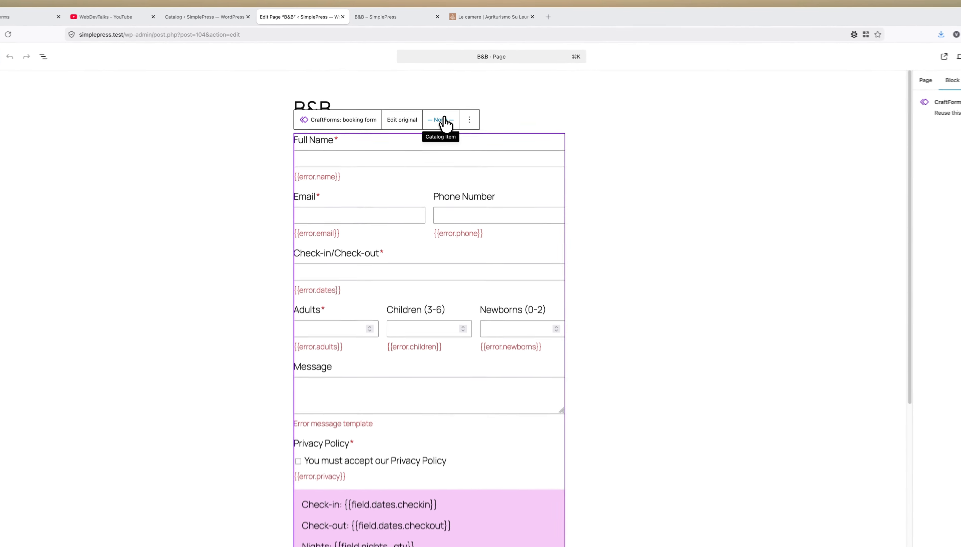
left_click(444, 120)
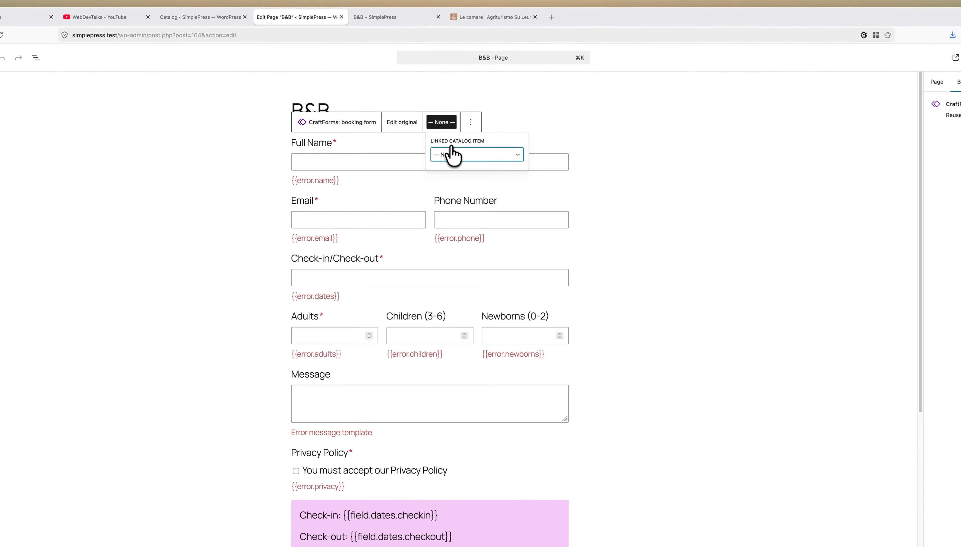
left_click(452, 150)
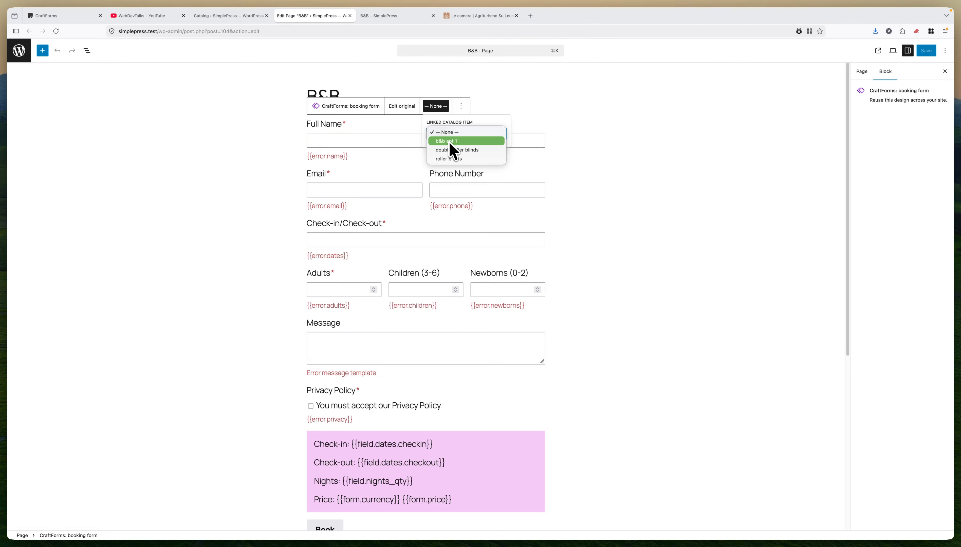
left_click(450, 142)
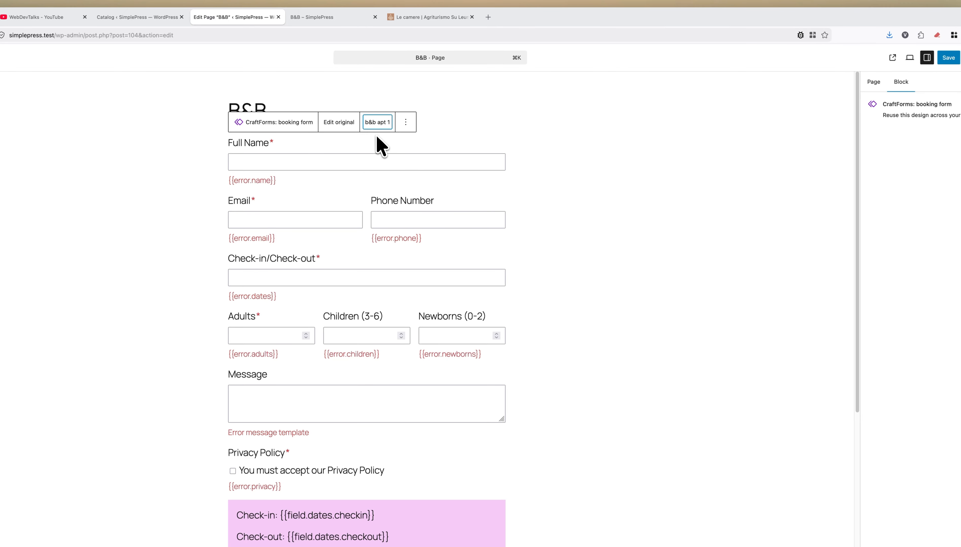
left_click(942, 58)
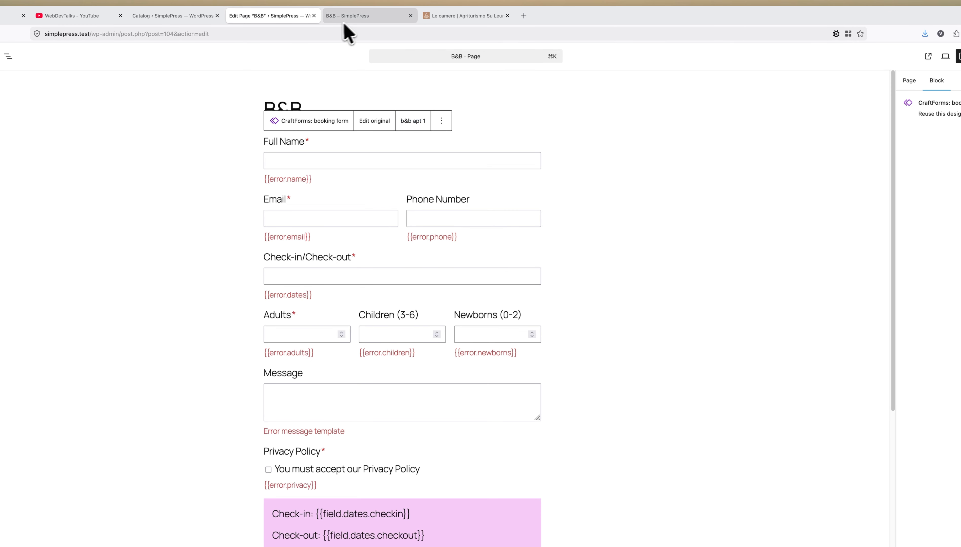
On the published B&B page, fill in the guest's full name, email and phone number
left_click(373, 18)
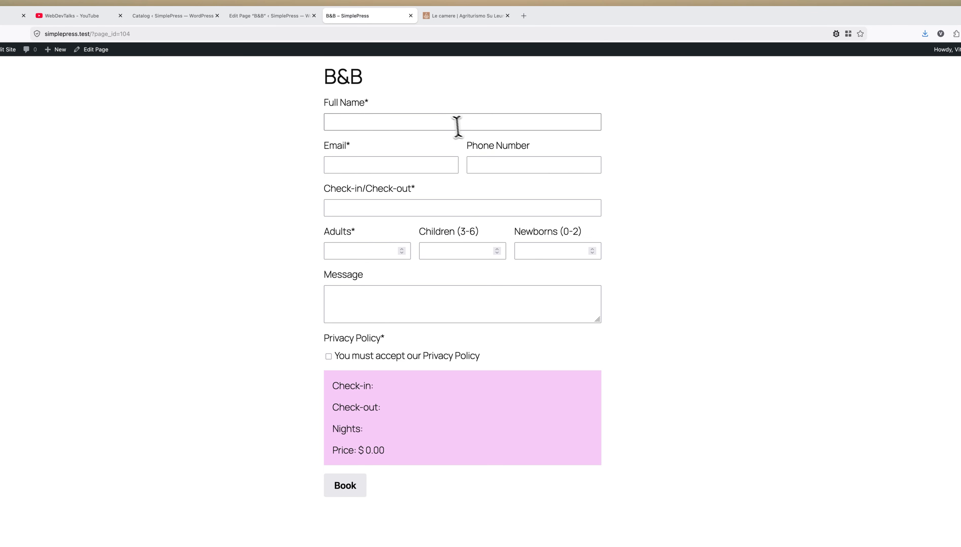
left_click(450, 123)
left_click(406, 210)
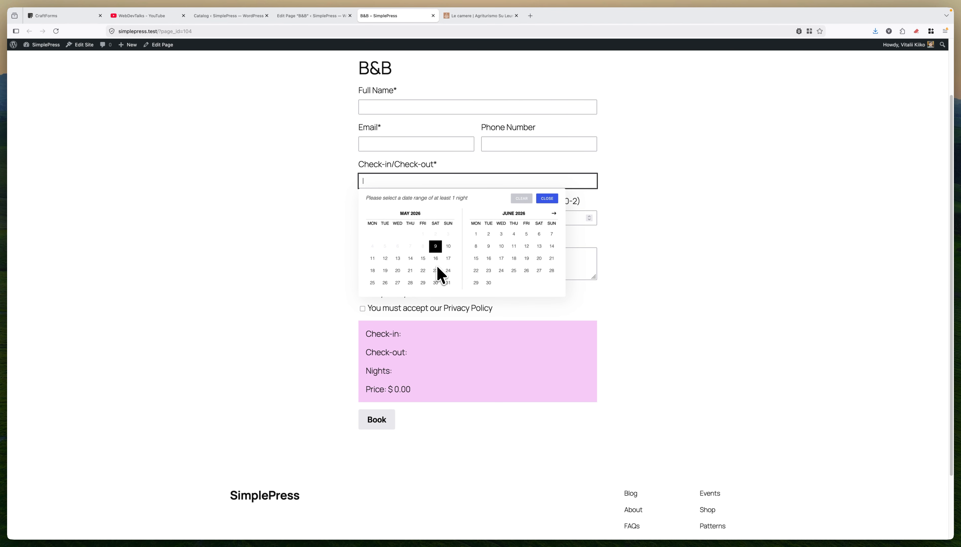
left_click(433, 107)
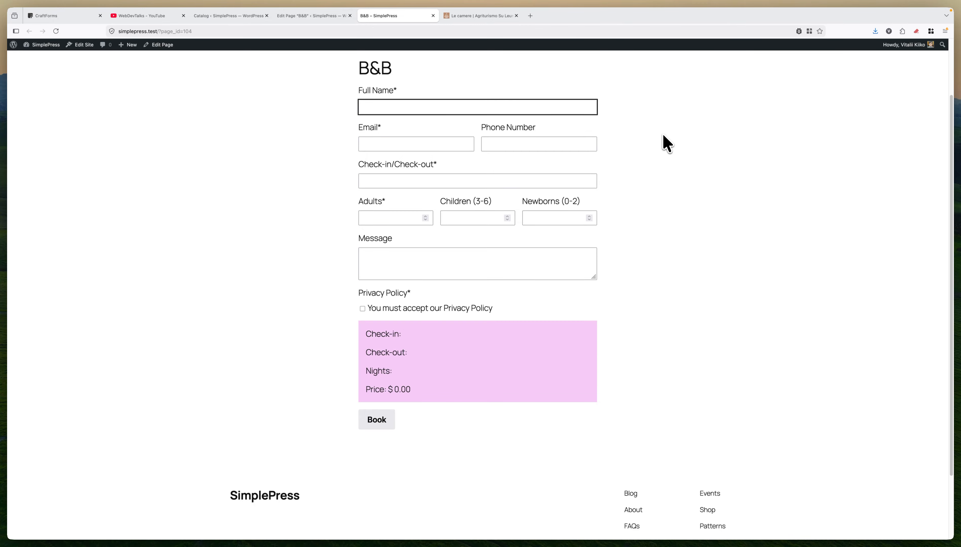
type("John Smith")
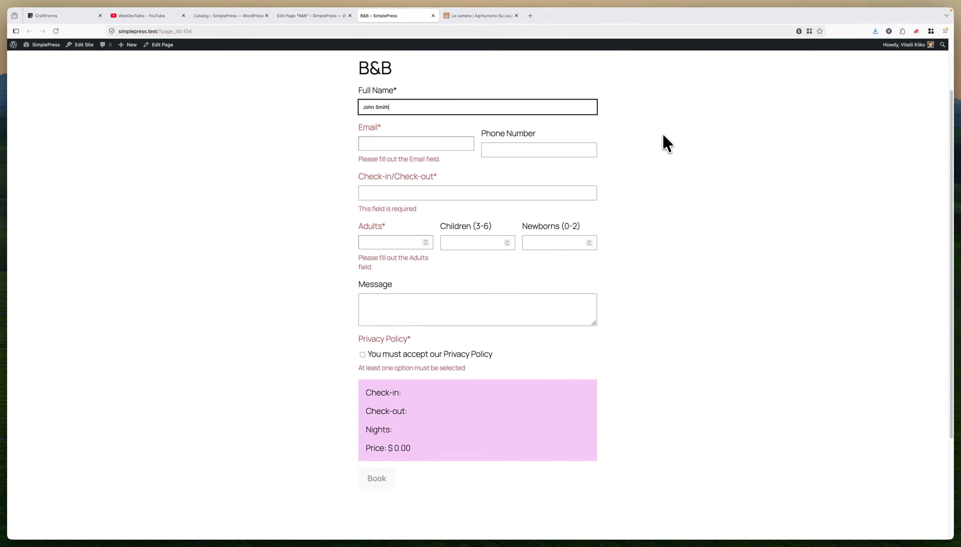
key("Tab")
type("s@s.com")
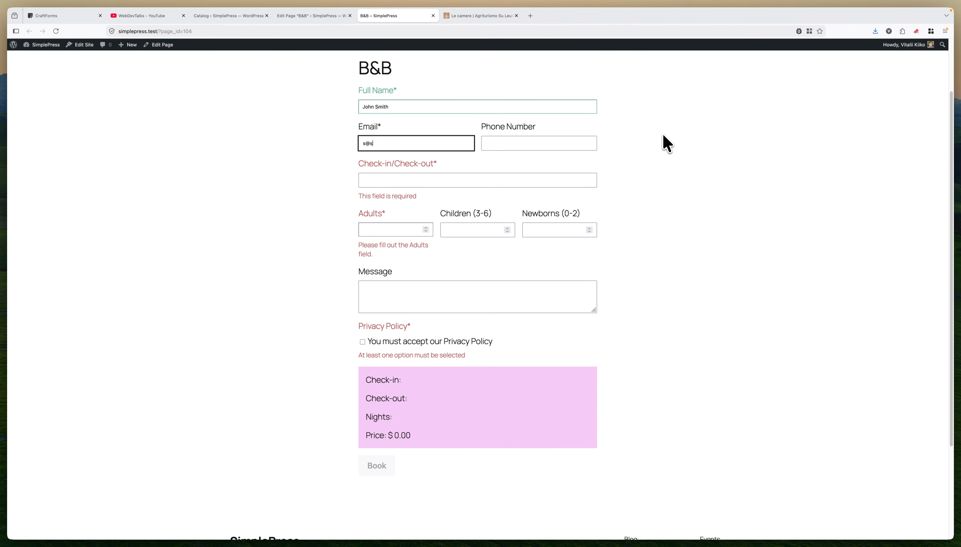
left_click(515, 146)
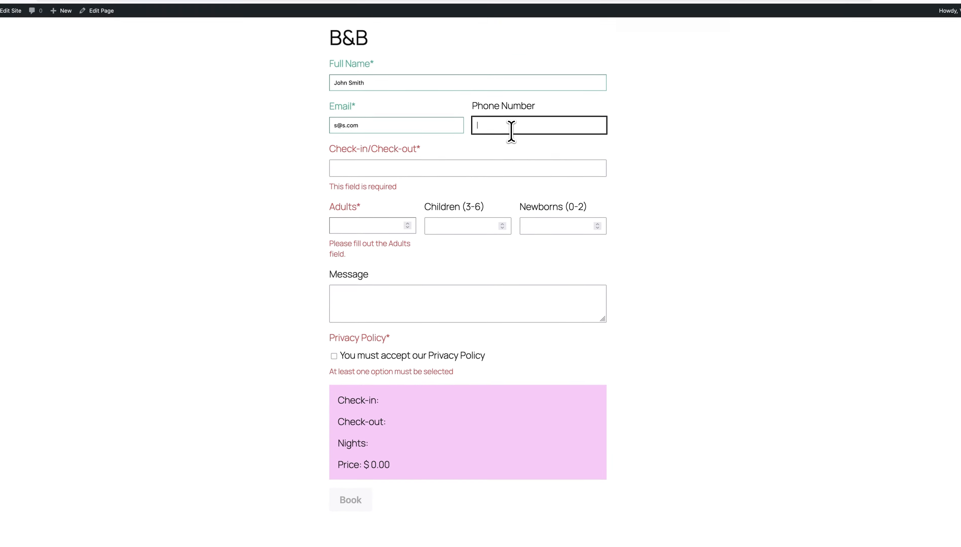
type("1212121212")
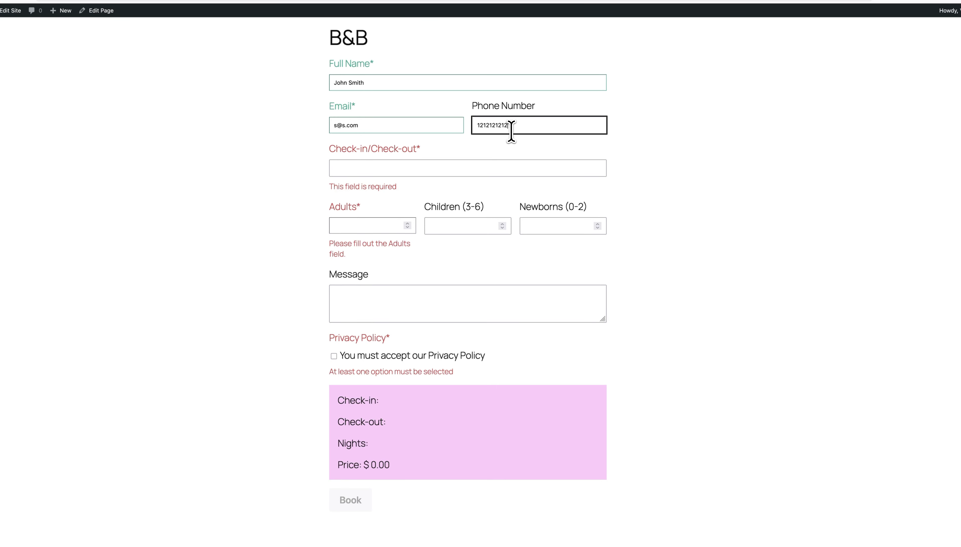
Choose a stay from 2026-05-26 to 2026-05-29 for 3 adults and 2 children
left_click(424, 168)
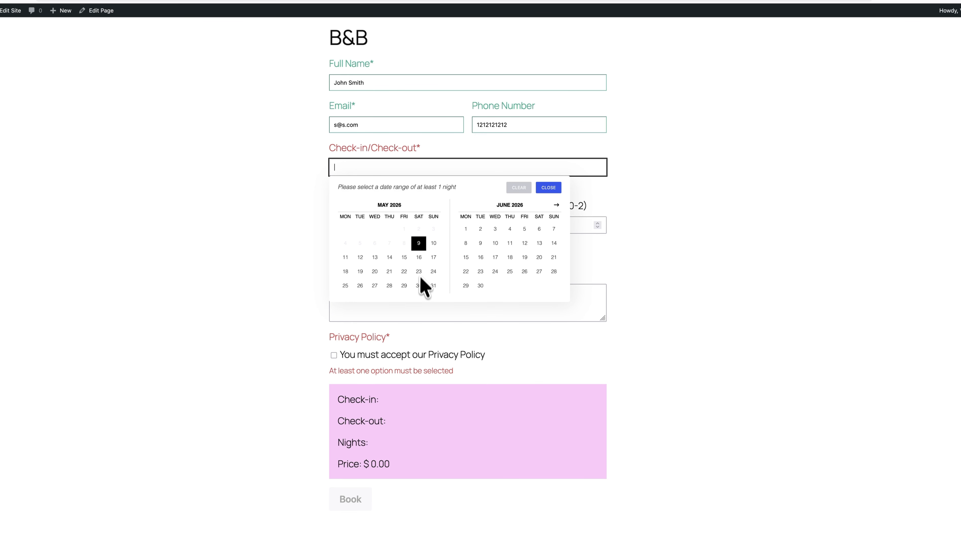
left_click(360, 286)
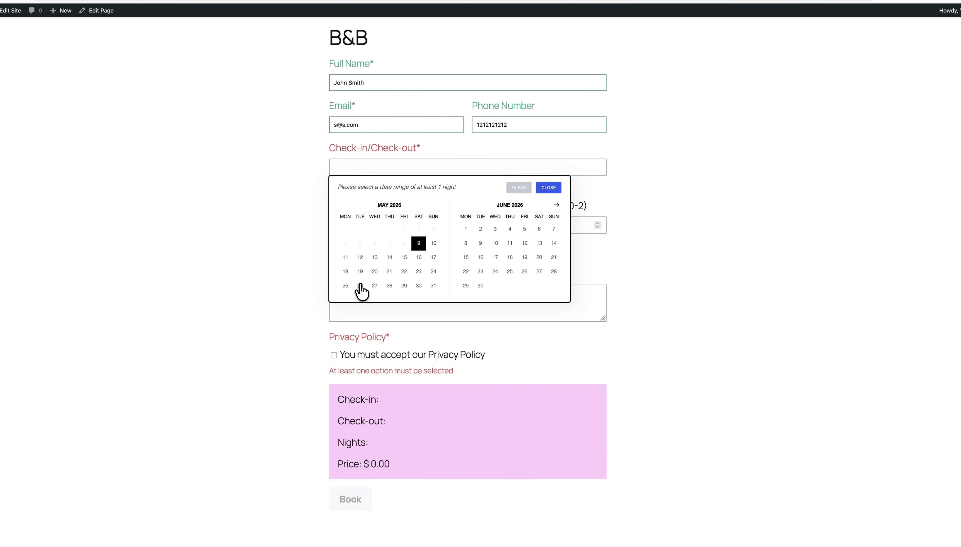
left_click(407, 287)
left_click(379, 210)
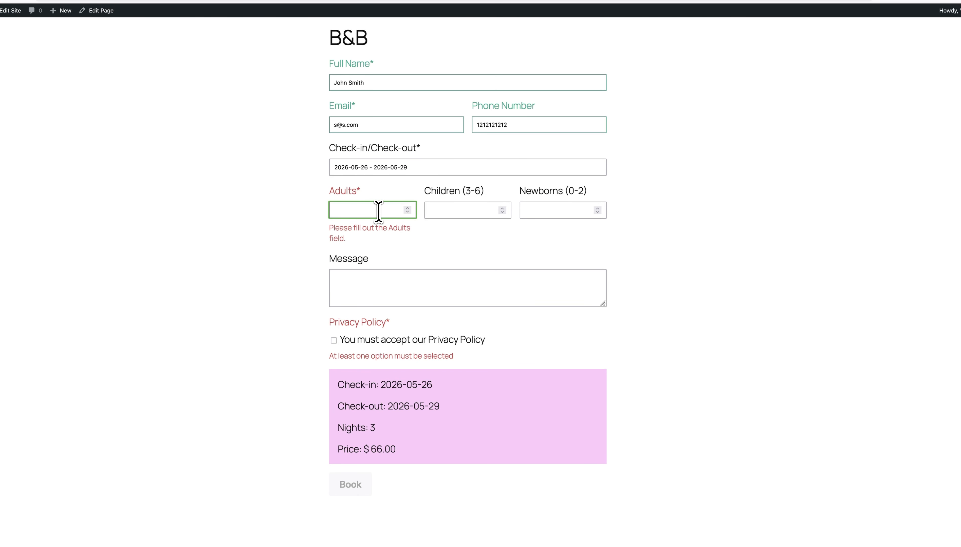
left_click(503, 209)
left_click(503, 209)
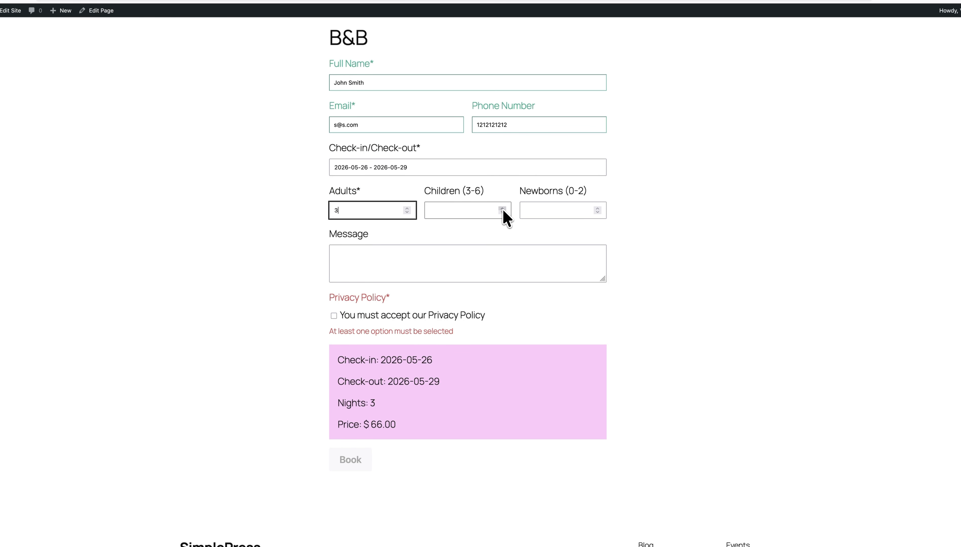
Enter the message "test", accept the Privacy Policy and try to submit the booking
left_click(462, 254)
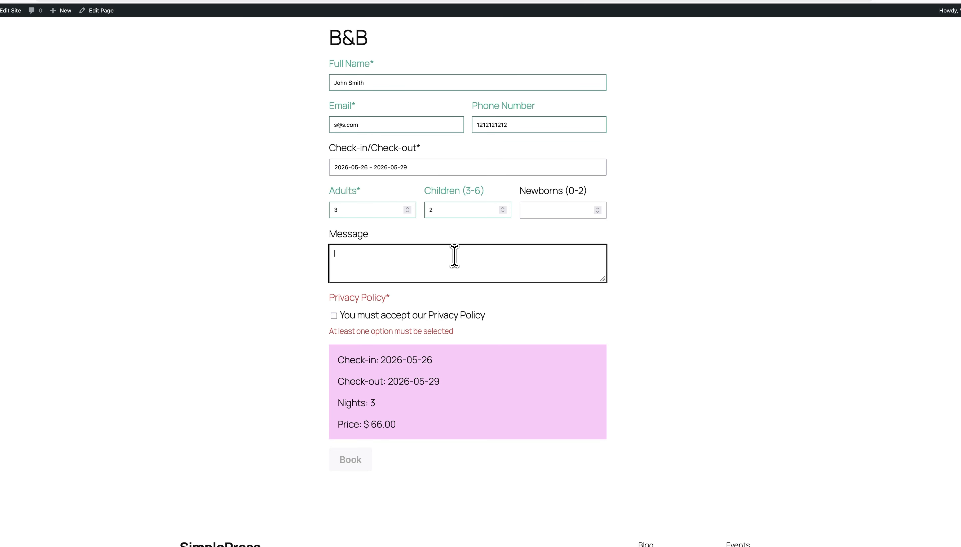
left_click(351, 317)
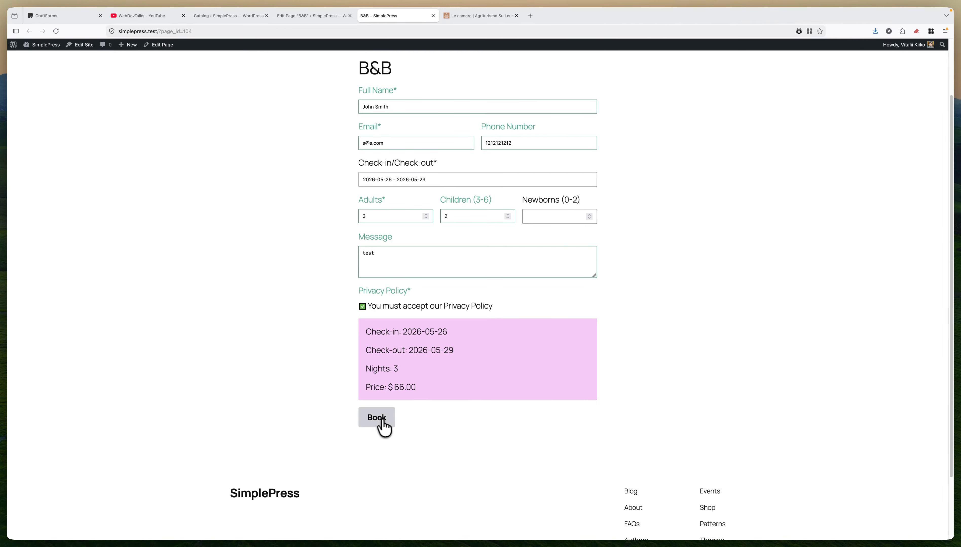
left_click(360, 433)
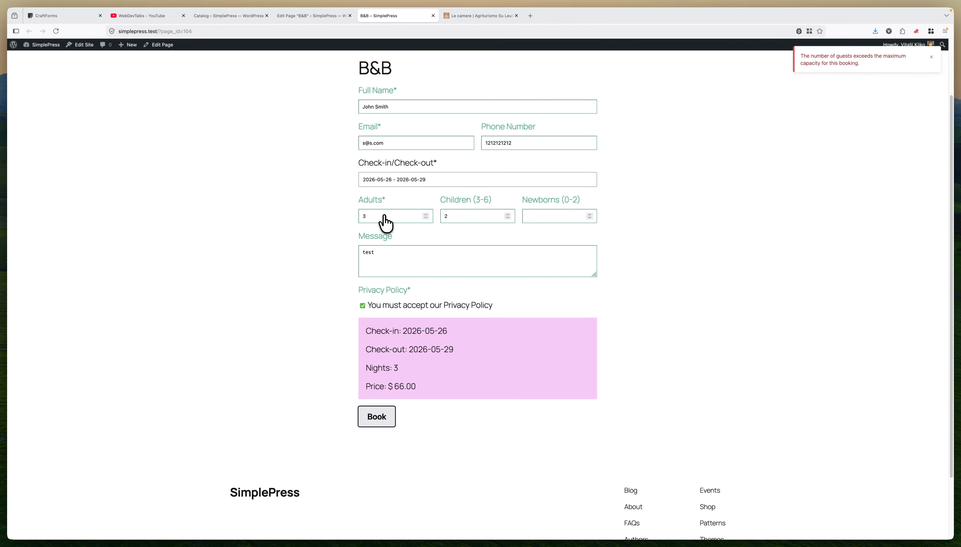
Open the catalog item b&b apt 1 and check its booking capacity and capacity measure variable
left_click(229, 16)
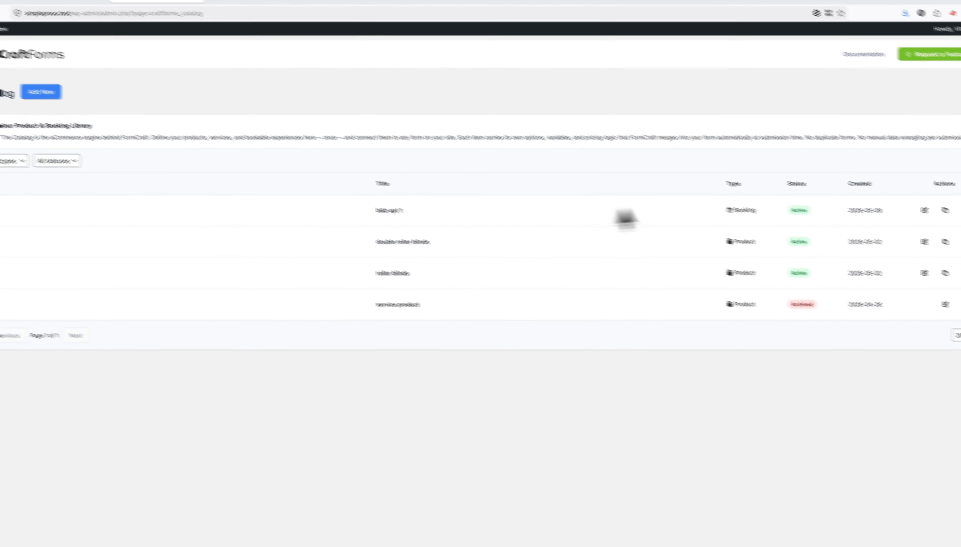
left_click(924, 210)
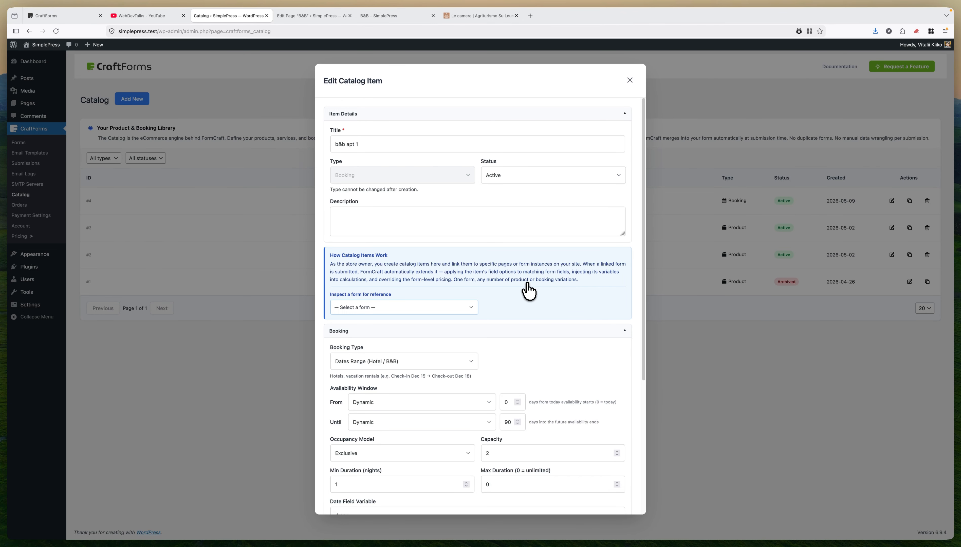
scroll(528, 291, "down", 5)
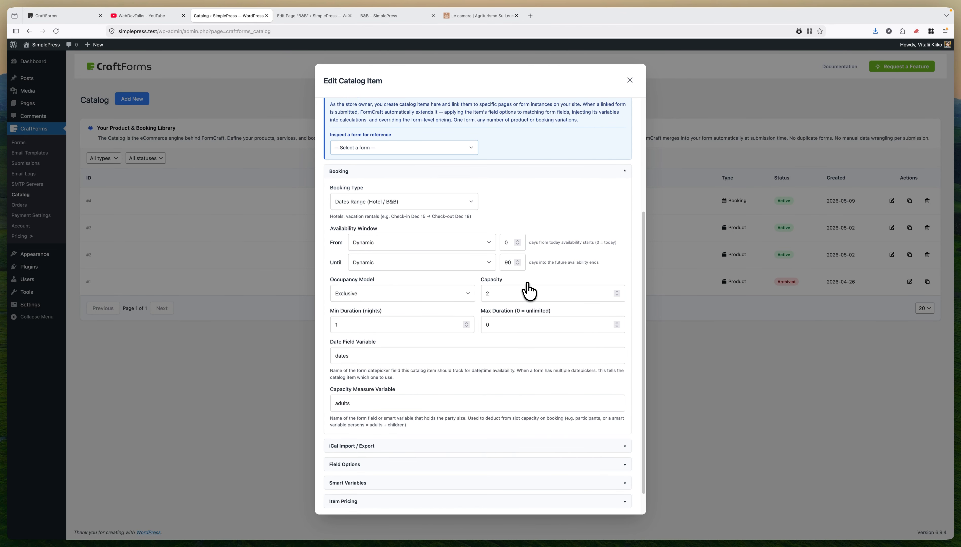
scroll(488, 328, "down", 1)
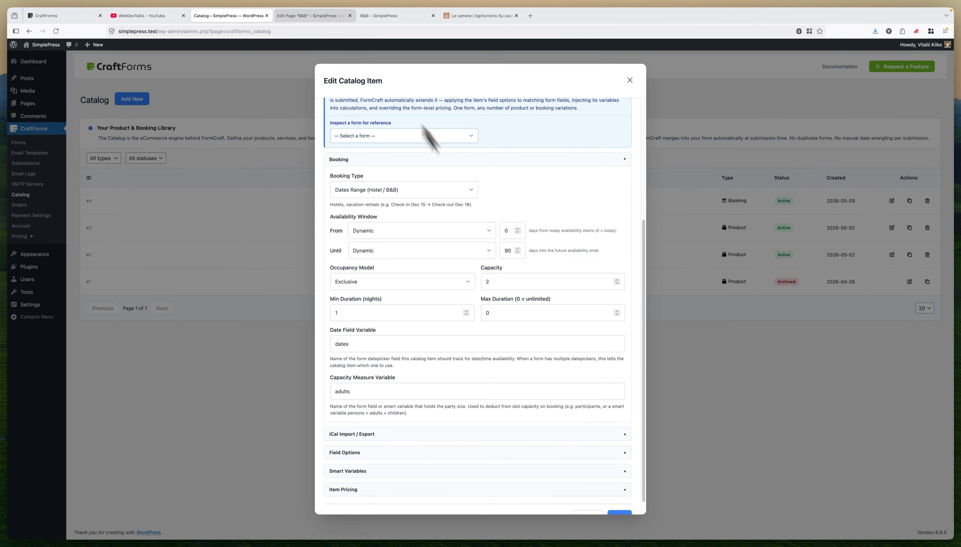
Resubmit the booking with 2 adults and check the date availability in the Check-in/Check-out calendar
left_click(385, 15)
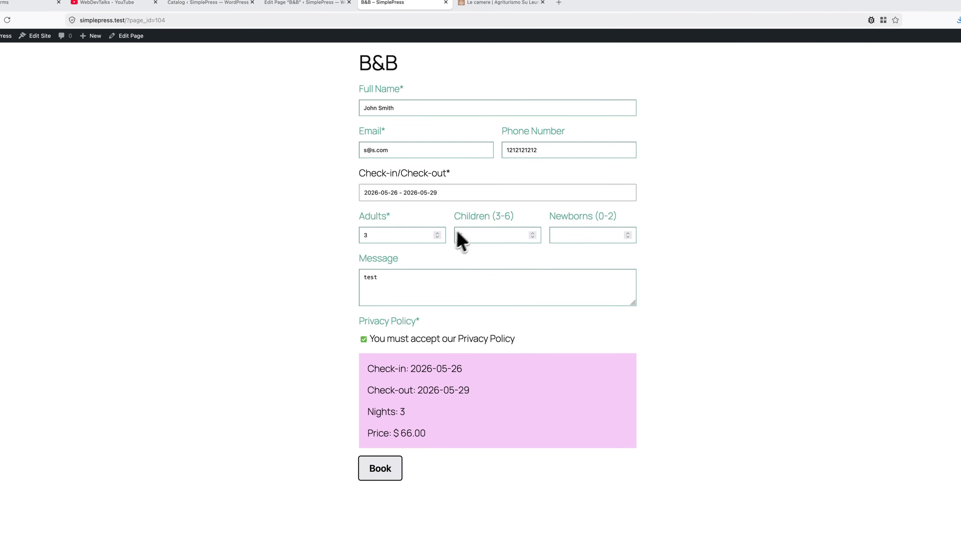
left_click(437, 237)
left_click(389, 473)
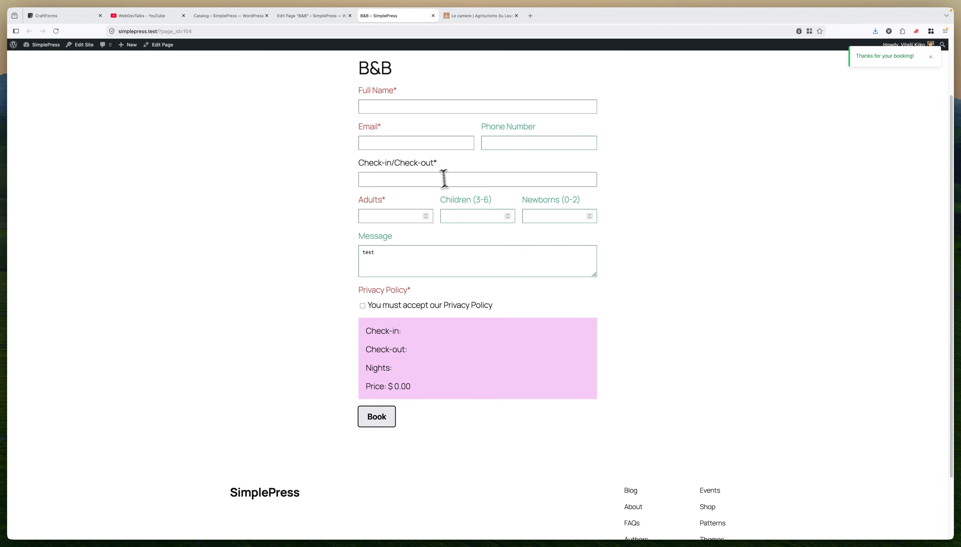
left_click(419, 180)
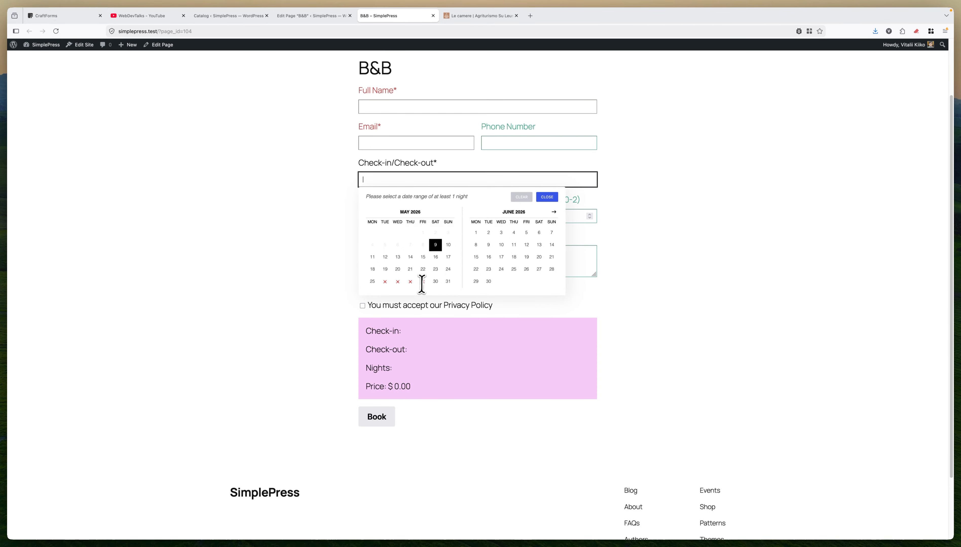
left_click(612, 249)
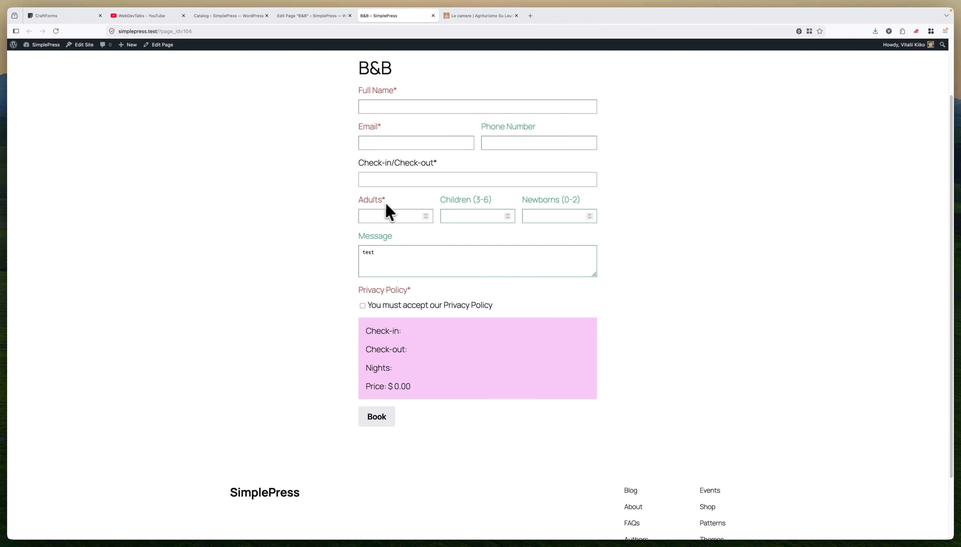
Close the catalog item without changing it and open the CraftForms order history
left_click(238, 16)
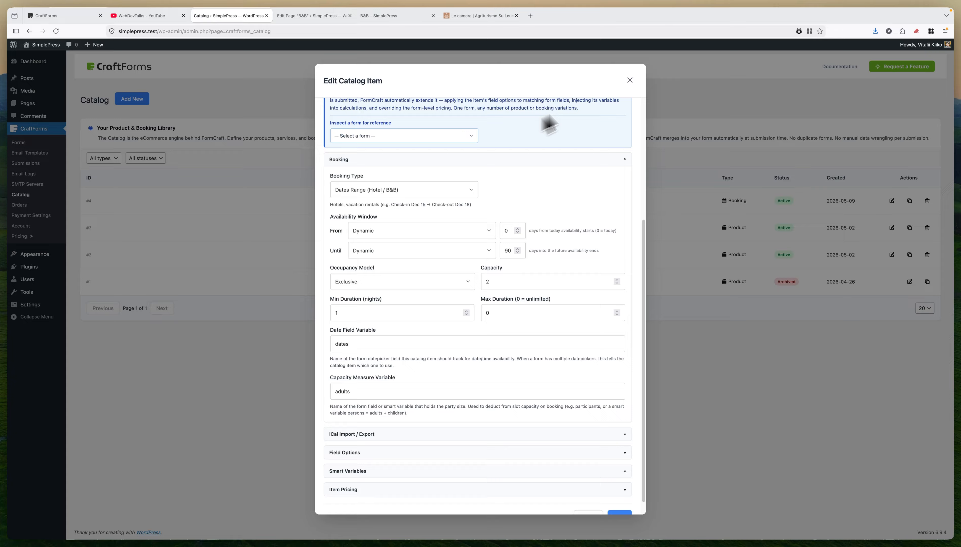
left_click(629, 80)
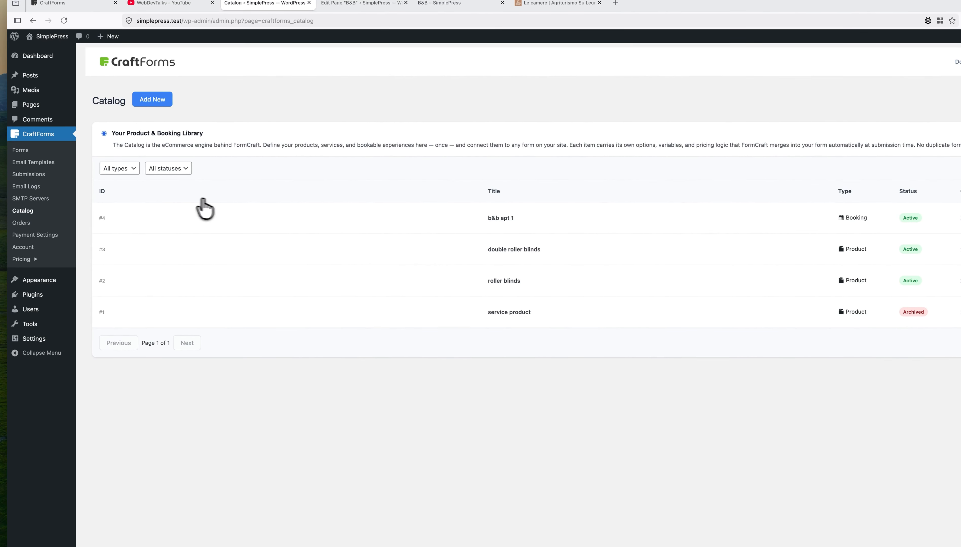
left_click(21, 223)
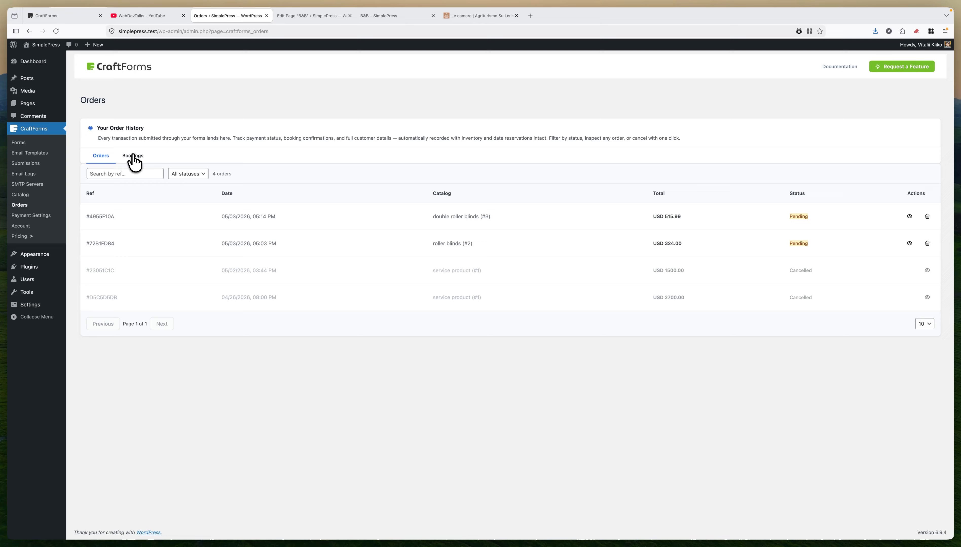
Show the bookings list and review the b&b apt 1 booking's creation date, catalog item, stay dates and total
left_click(133, 157)
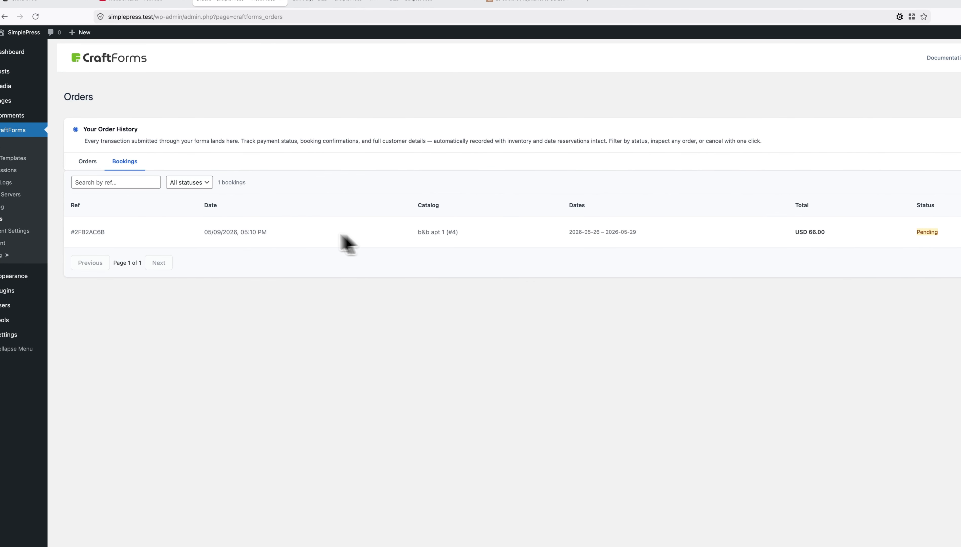
left_click_drag(209, 232, 235, 233)
left_click(307, 241)
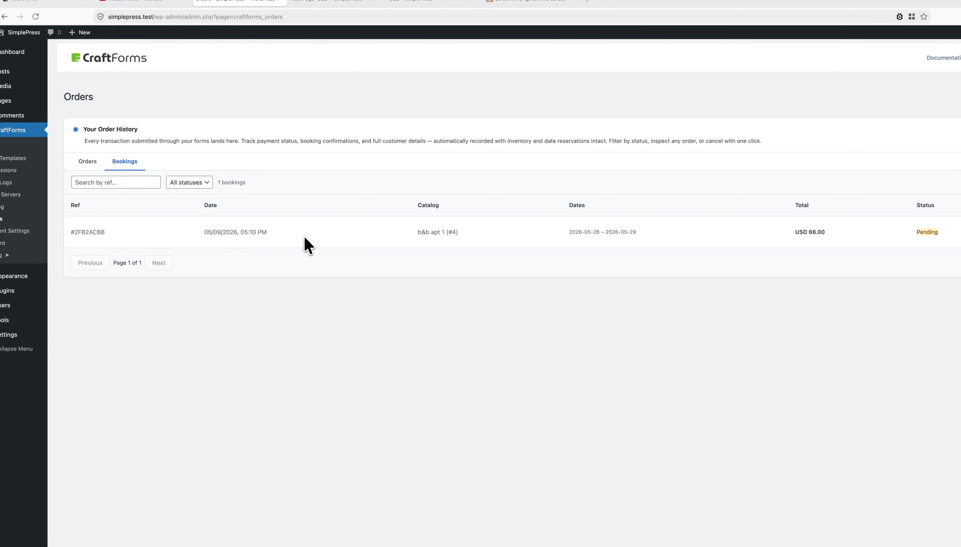
left_click_drag(418, 233, 528, 229)
left_click(528, 228)
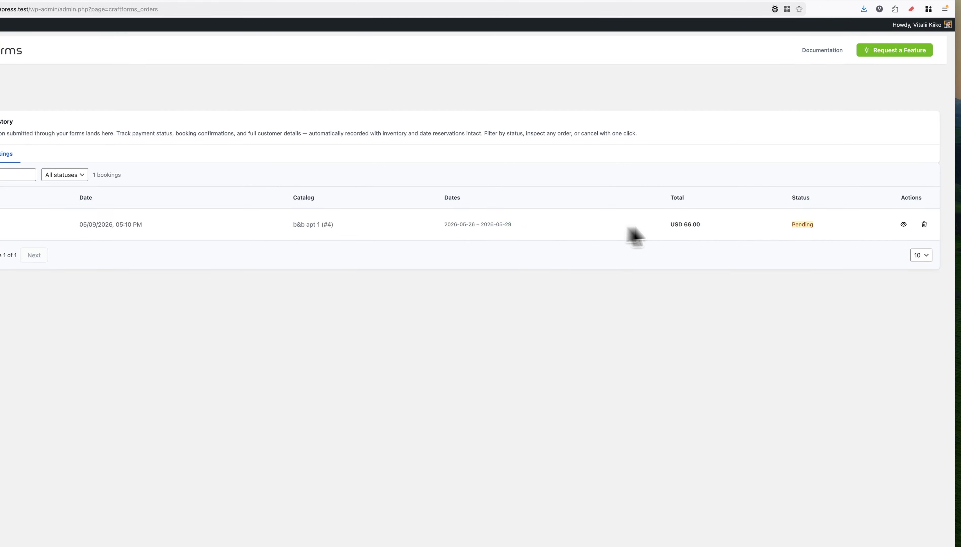
left_click_drag(687, 225, 698, 227)
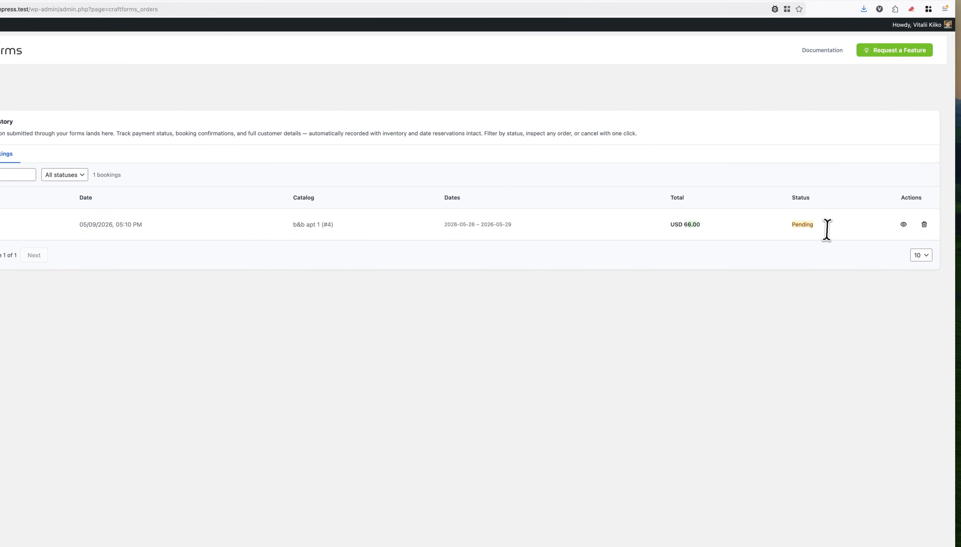
Open the b&b apt 1 booking's record, expand its order details and examine the available status options
left_click(903, 225)
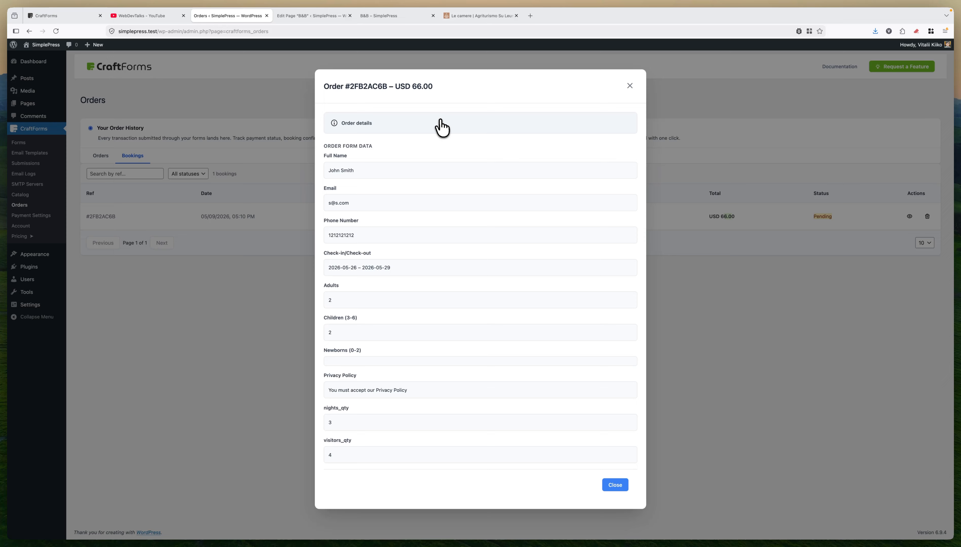
left_click(439, 127)
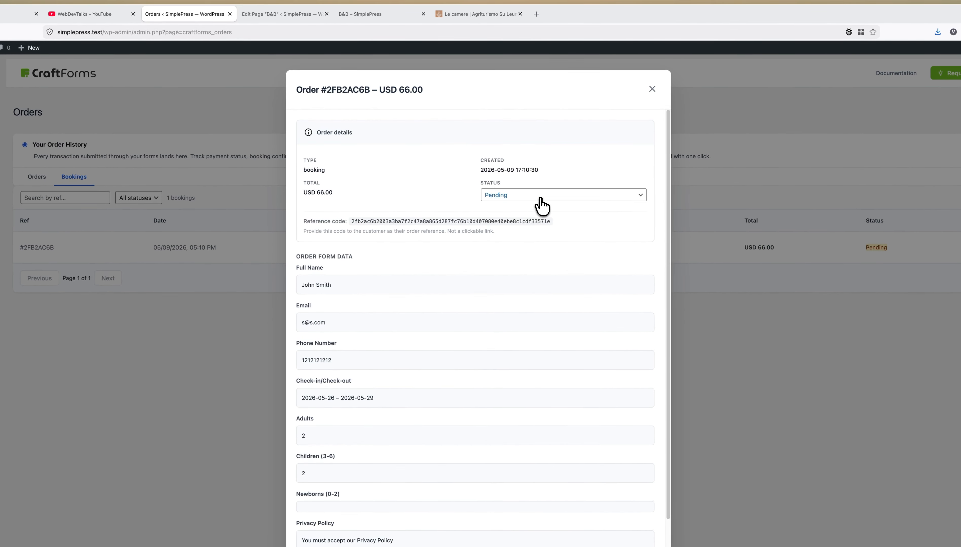
left_click(541, 199)
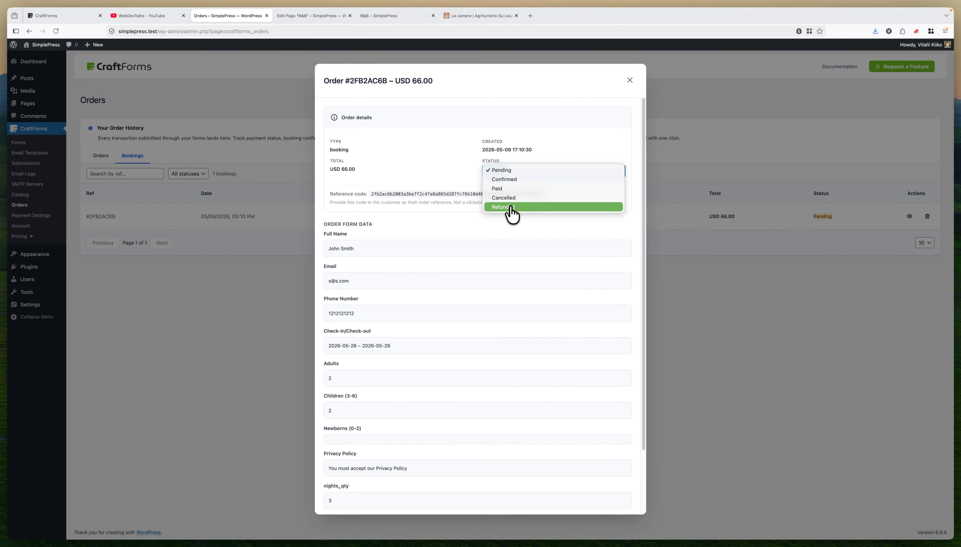
Check the unavailable dates in the B&B page's Check-in/Check-out calendar and return to the booking record
left_click(397, 16)
left_click(421, 180)
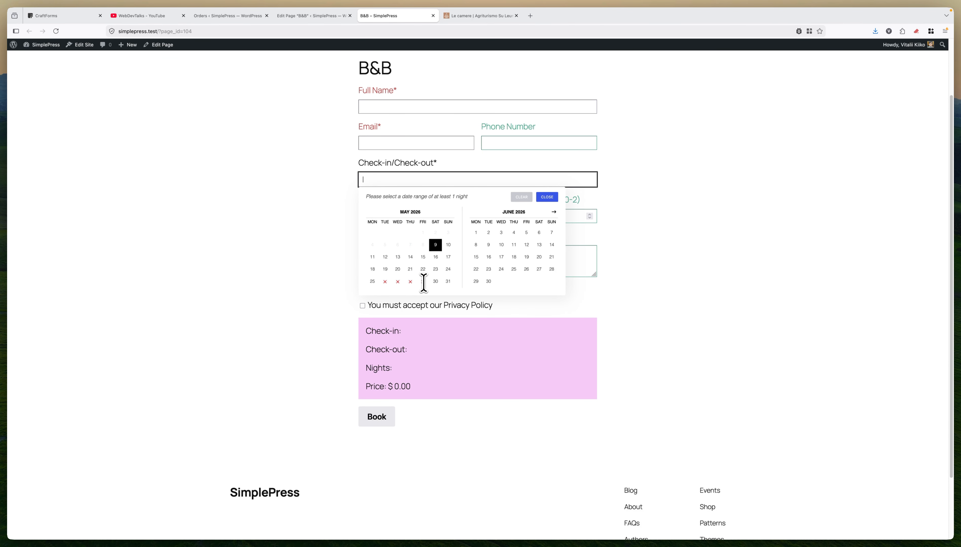
left_click(301, 16)
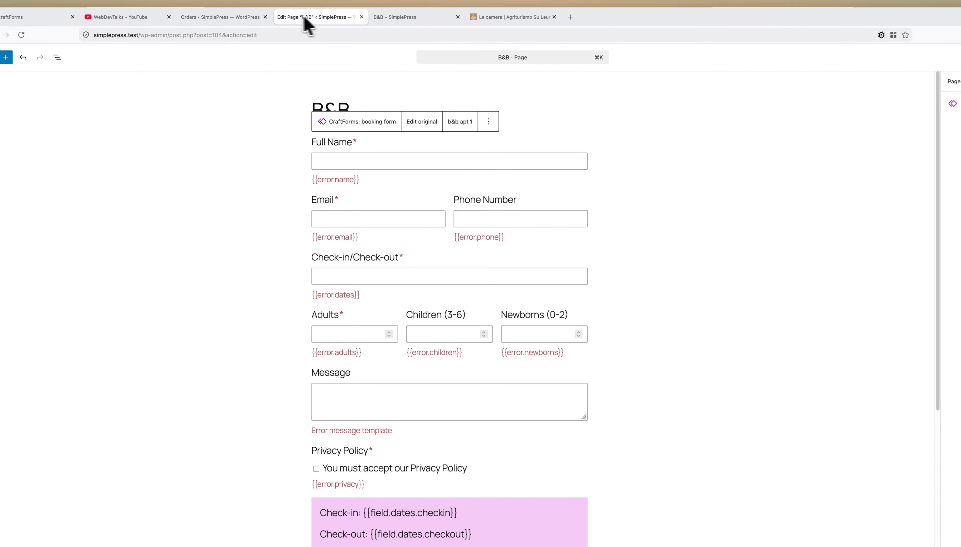
left_click(236, 17)
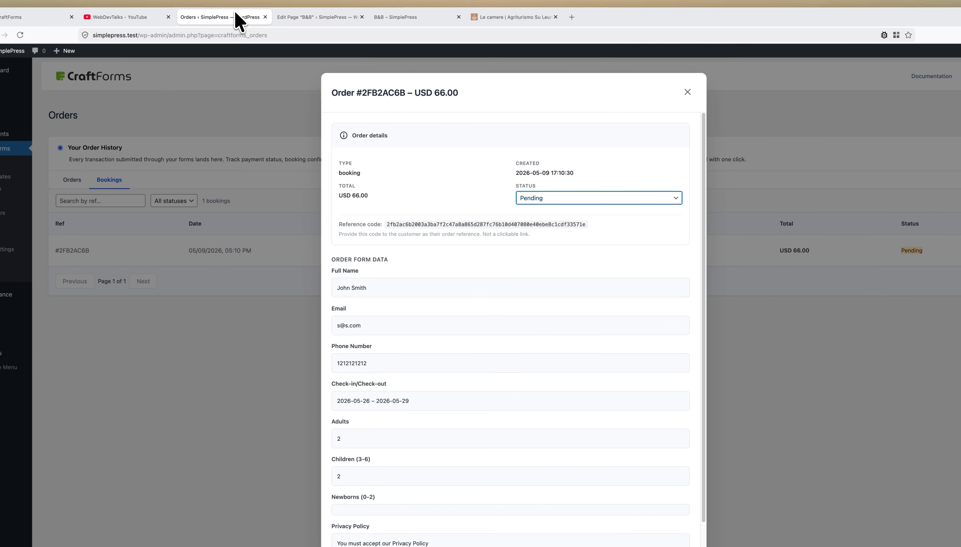
Recheck the booking's status options, then go back to the B&B page and dismiss its date calendar
left_click(538, 199)
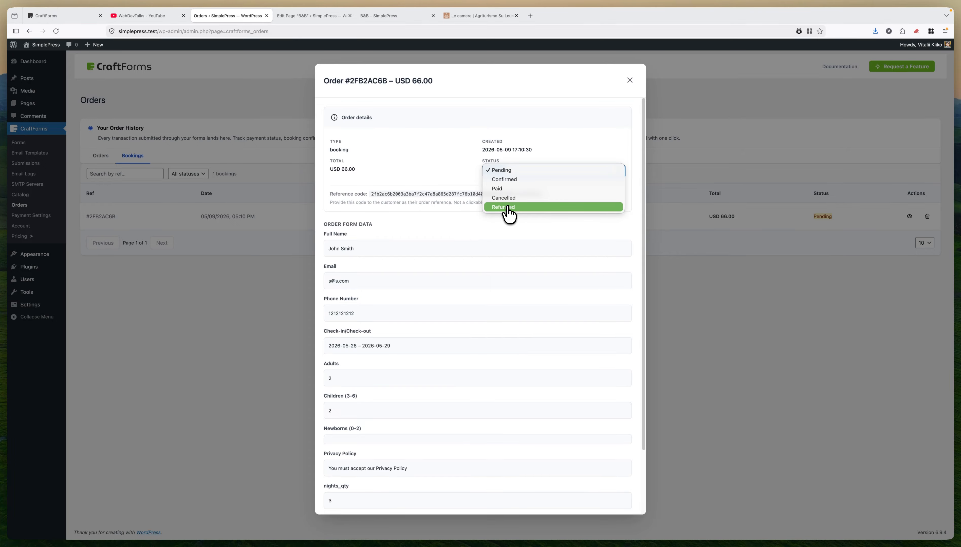
left_click(380, 19)
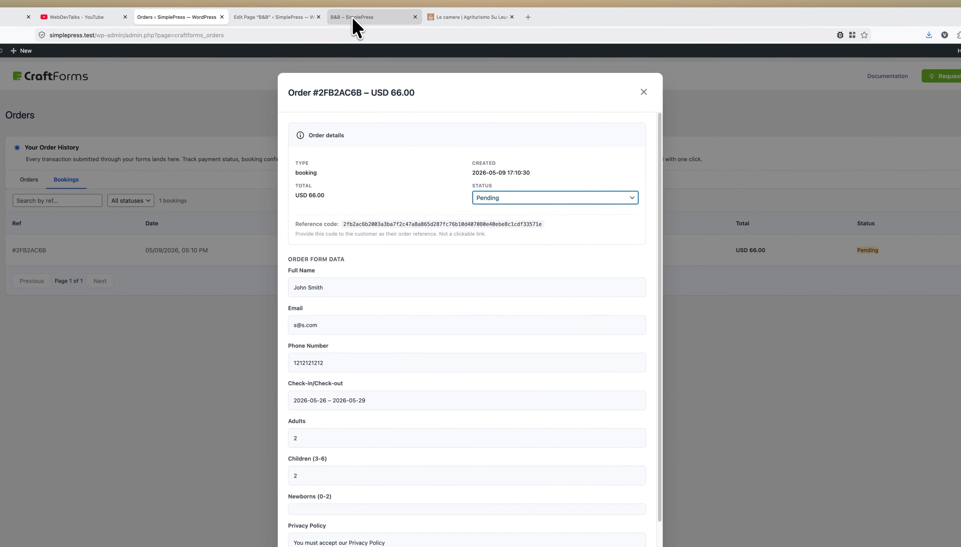
left_click(379, 17)
left_click(646, 210)
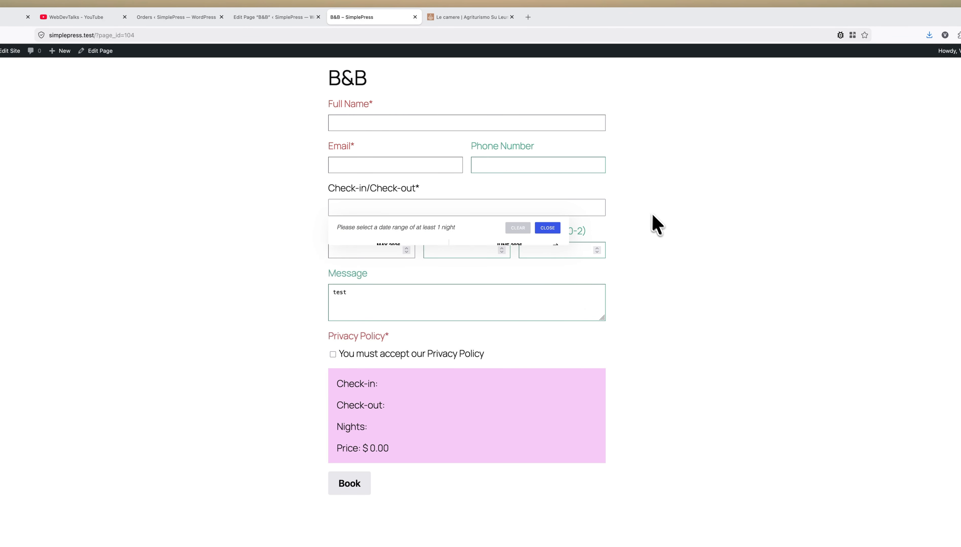